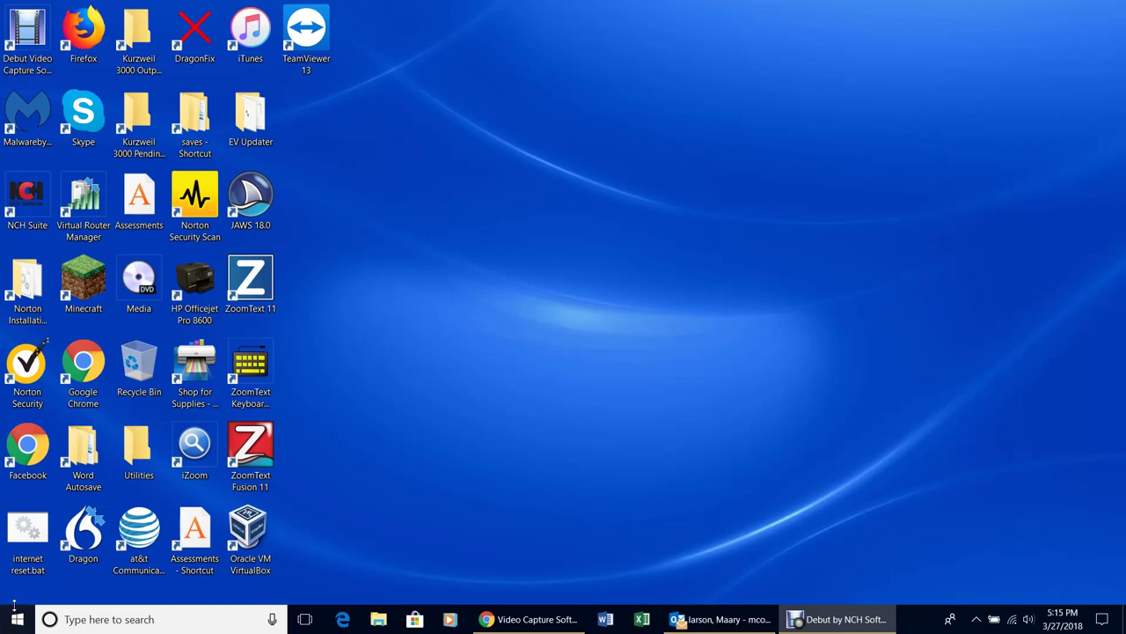
# Open the Start menu and scroll through the installed apps list
pyautogui.click(17, 618)
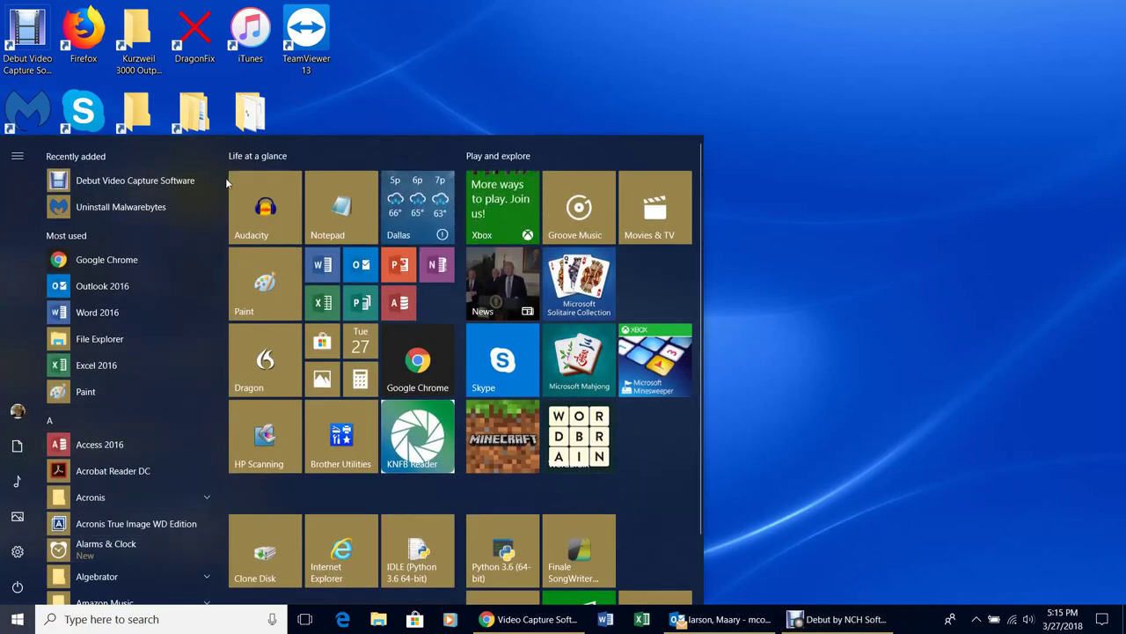
pyautogui.moveTo(222, 181); pyautogui.dragTo(243, 151)
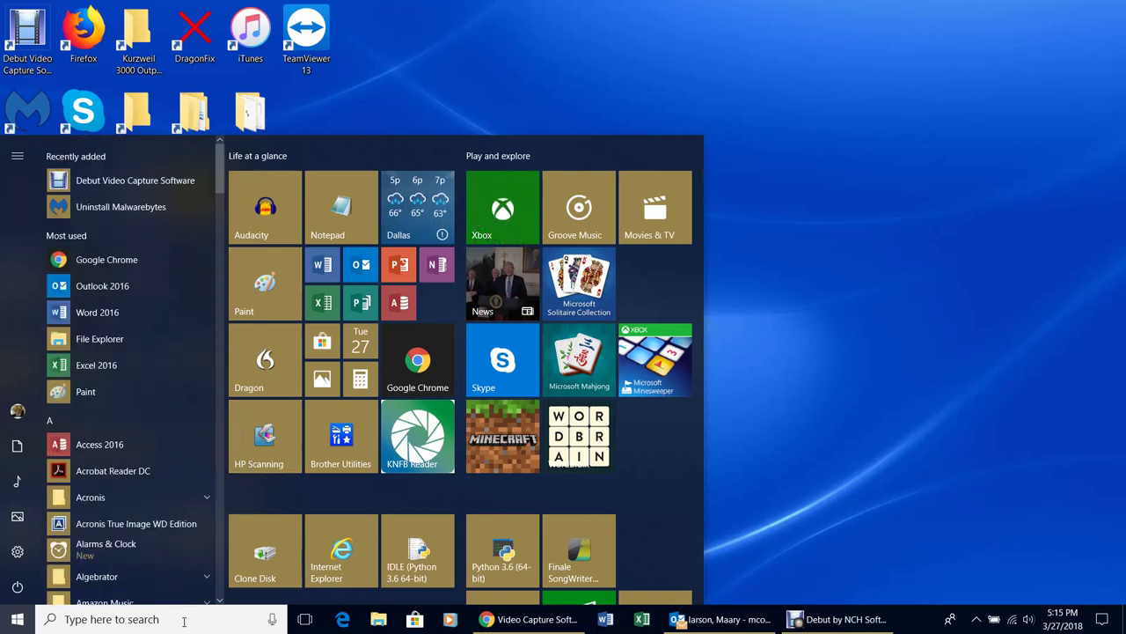
# Search for Paint, pin it to the taskbar, and close the search panel
pyautogui.click(184, 620)
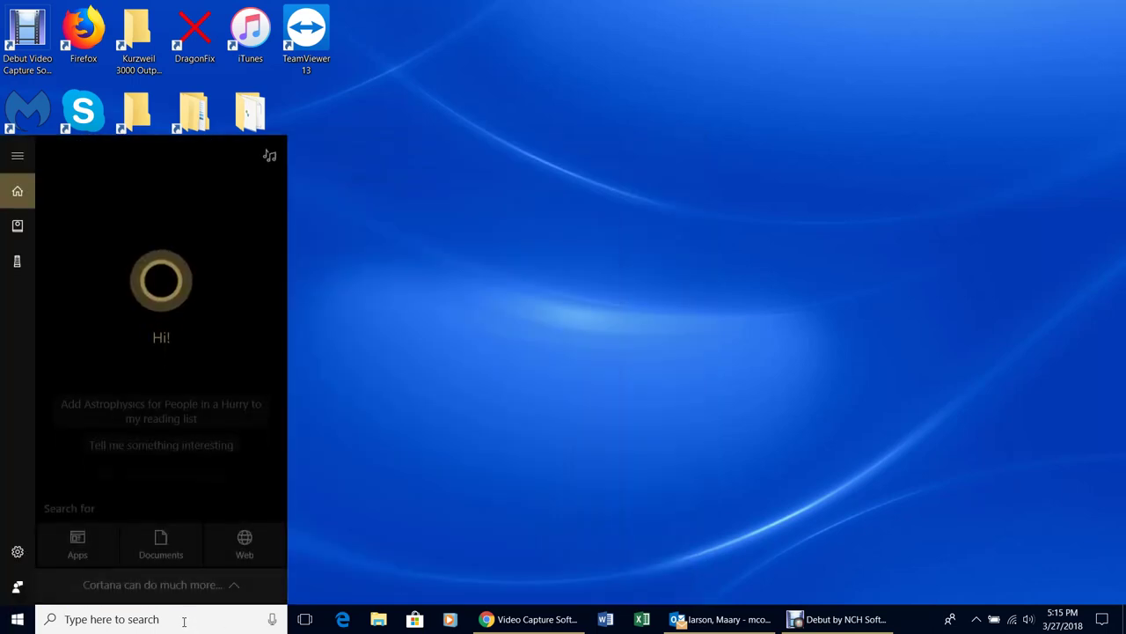
pyautogui.write('Paint')
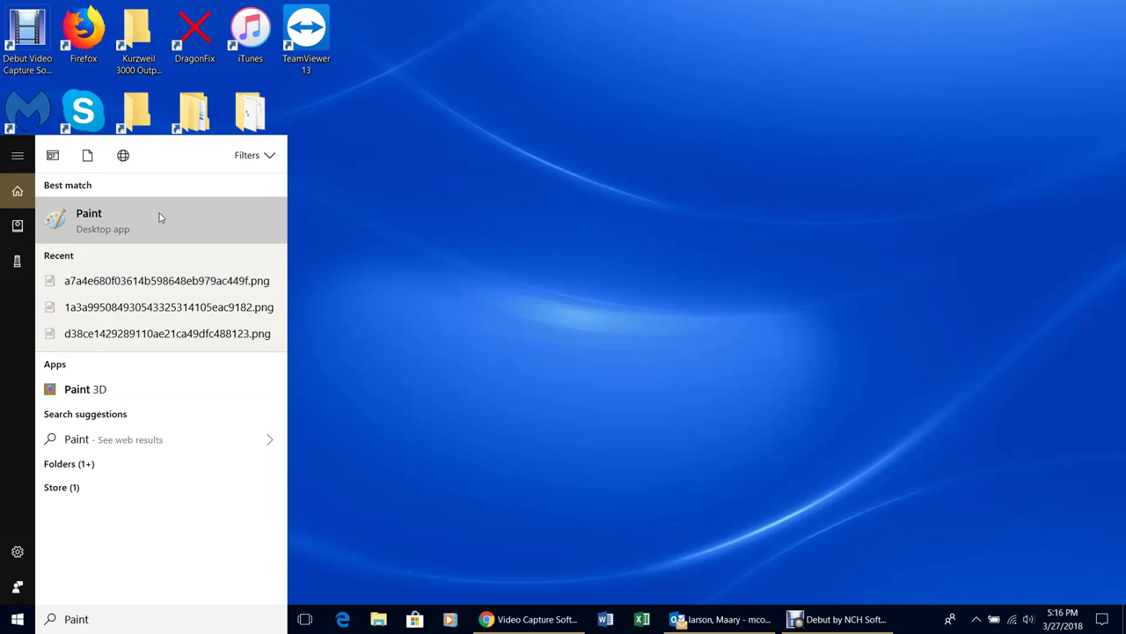
pyautogui.rightClick(162, 226)
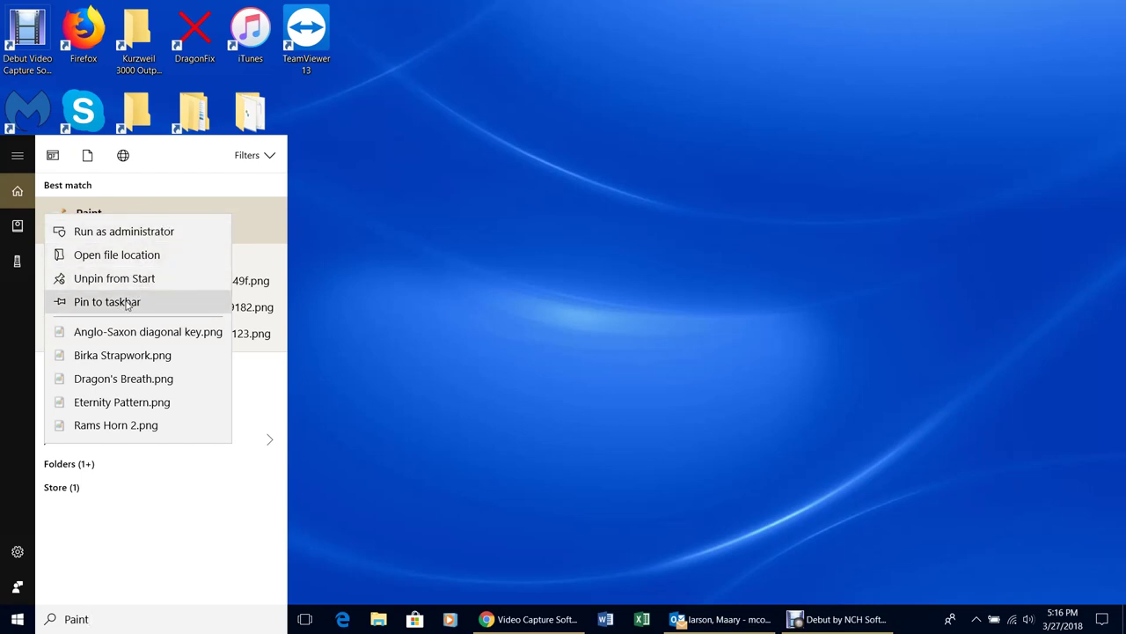
pyautogui.click(128, 305)
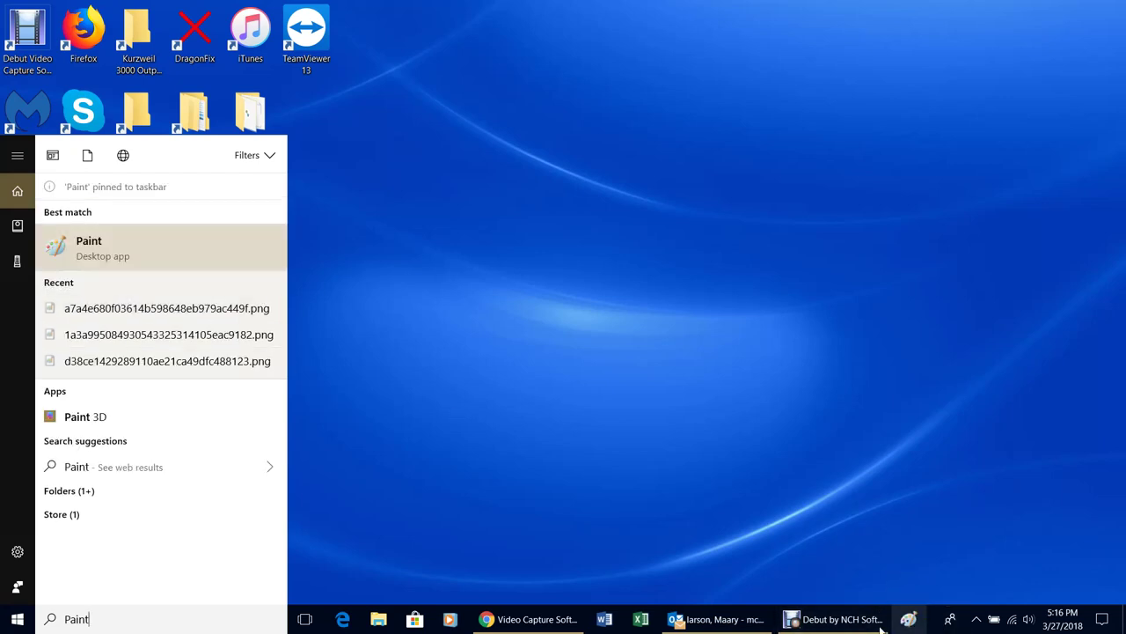
pyautogui.click(476, 332)
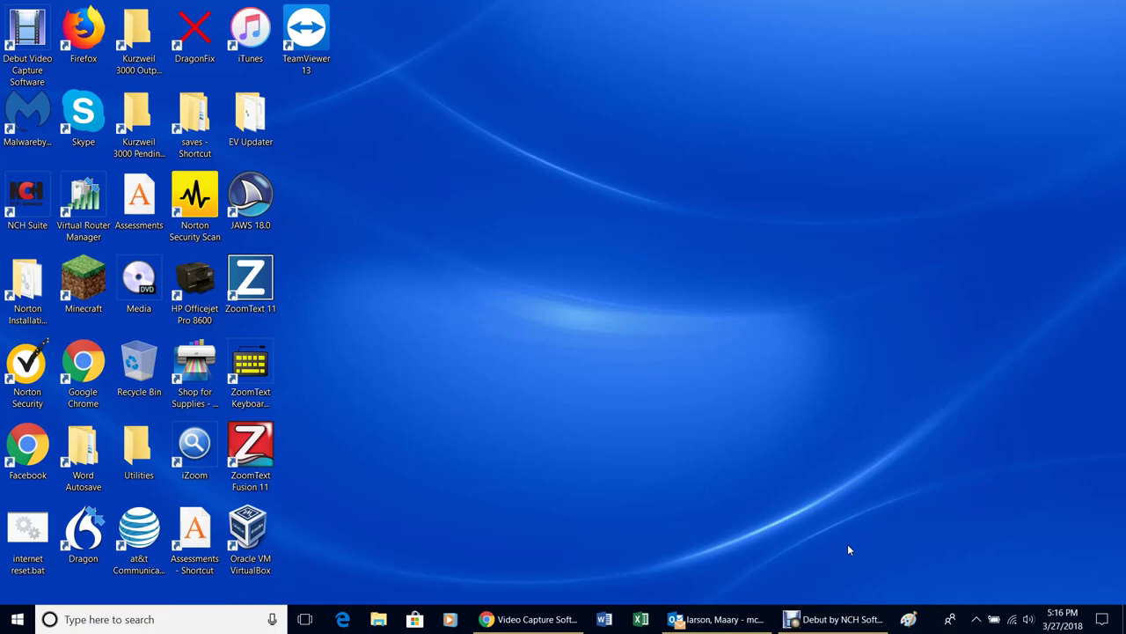
# Launch Paint from its pinned taskbar icon to get a blank 1620 × 810 px picture
pyautogui.moveTo(860, 627)
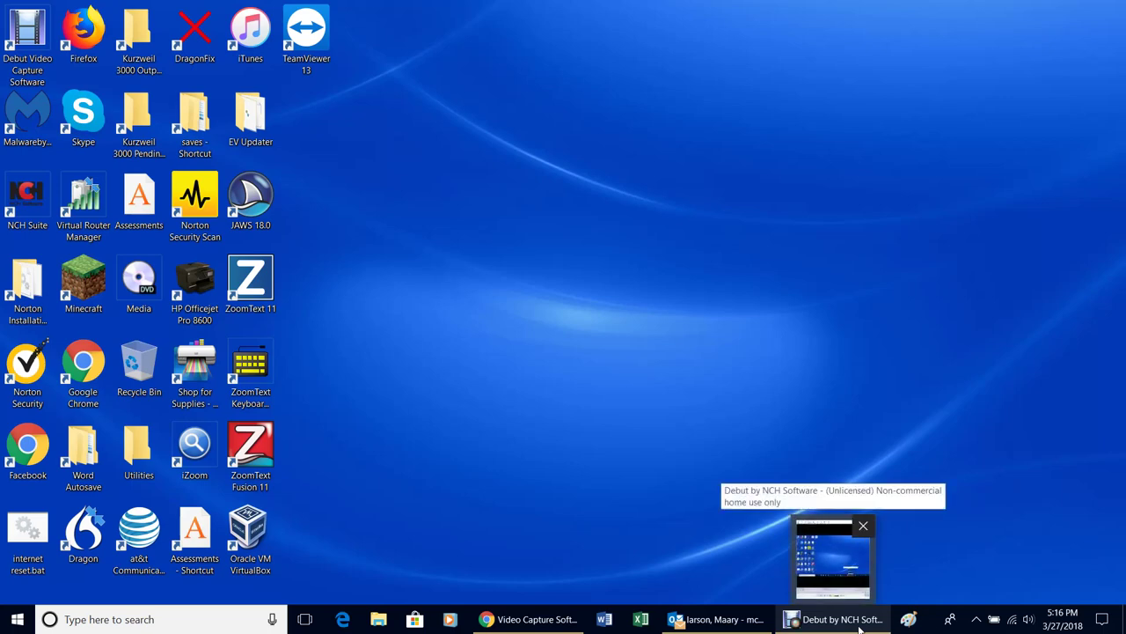
pyautogui.click(16, 618)
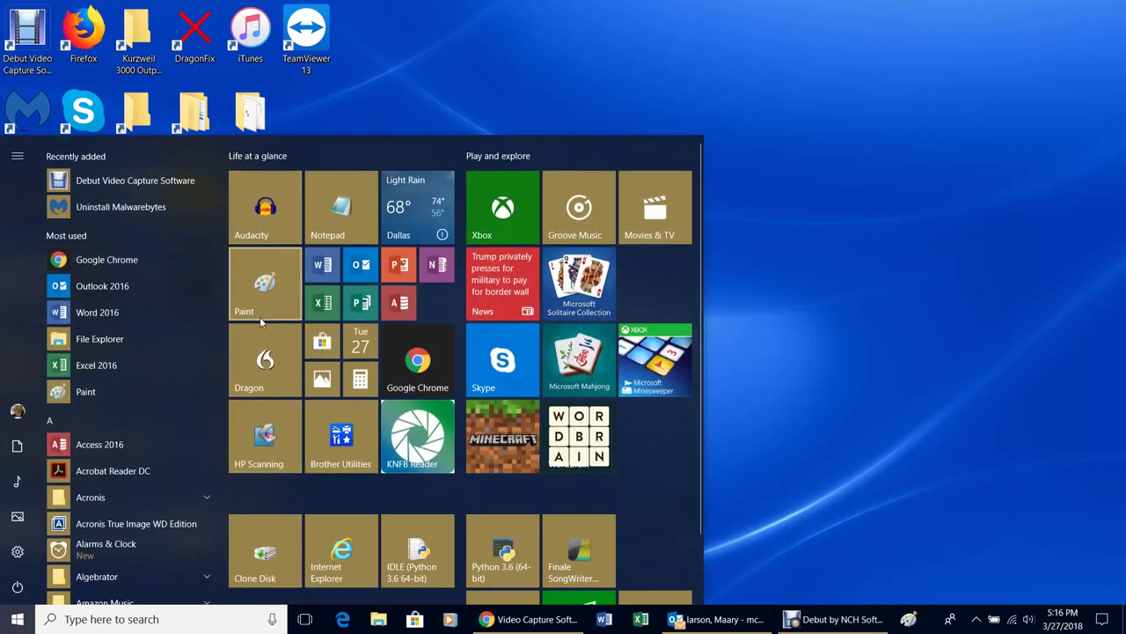
pyautogui.click(795, 217)
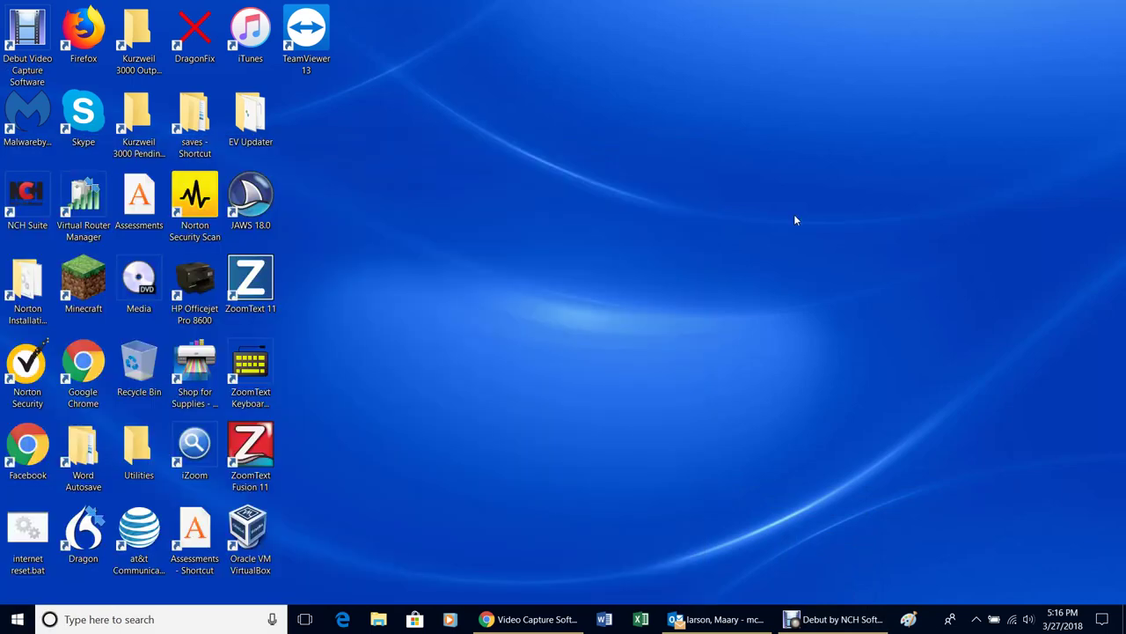
pyautogui.click(910, 619)
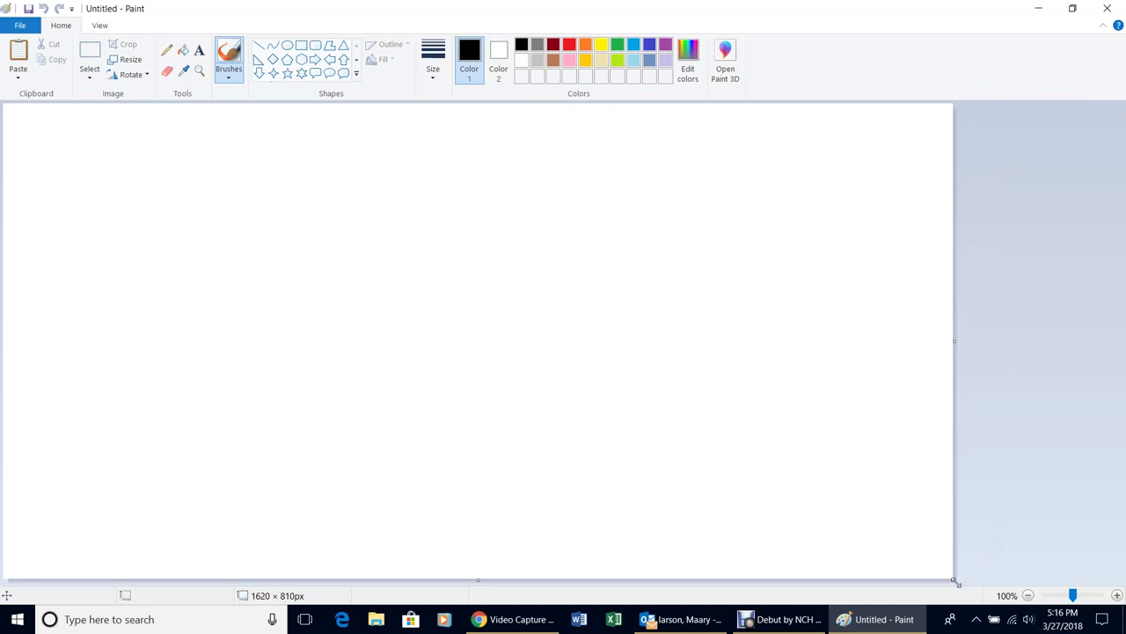
# Resize the canvas to 485 × 640 px, enable transparent selection, and pick the Rectangle shape
pyautogui.moveTo(956, 582); pyautogui.dragTo(287, 480)
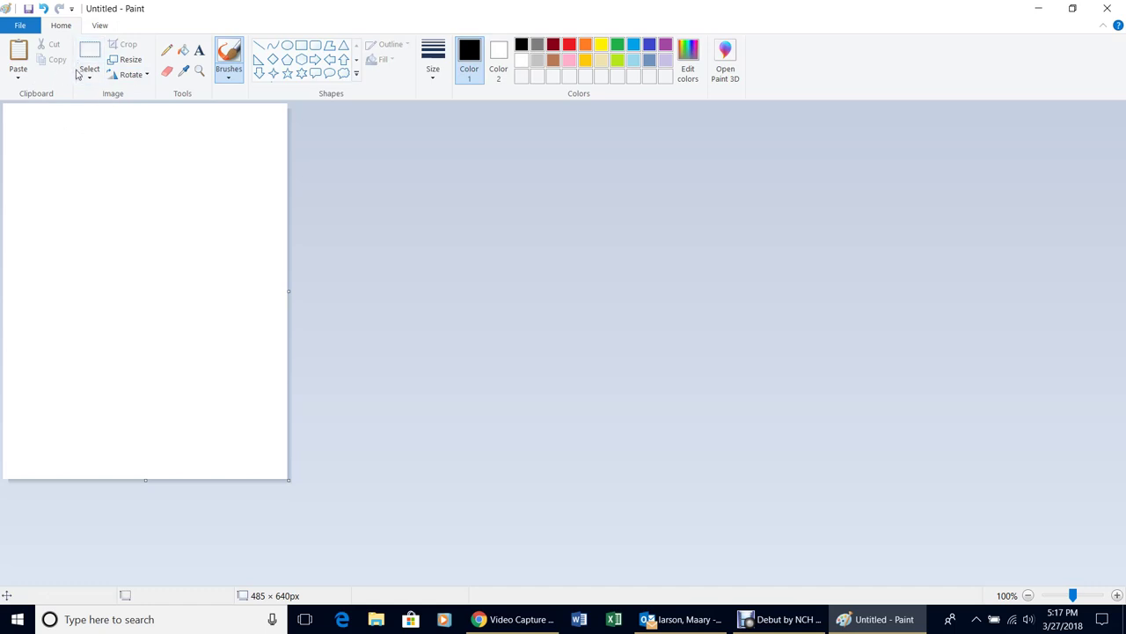
pyautogui.click(90, 79)
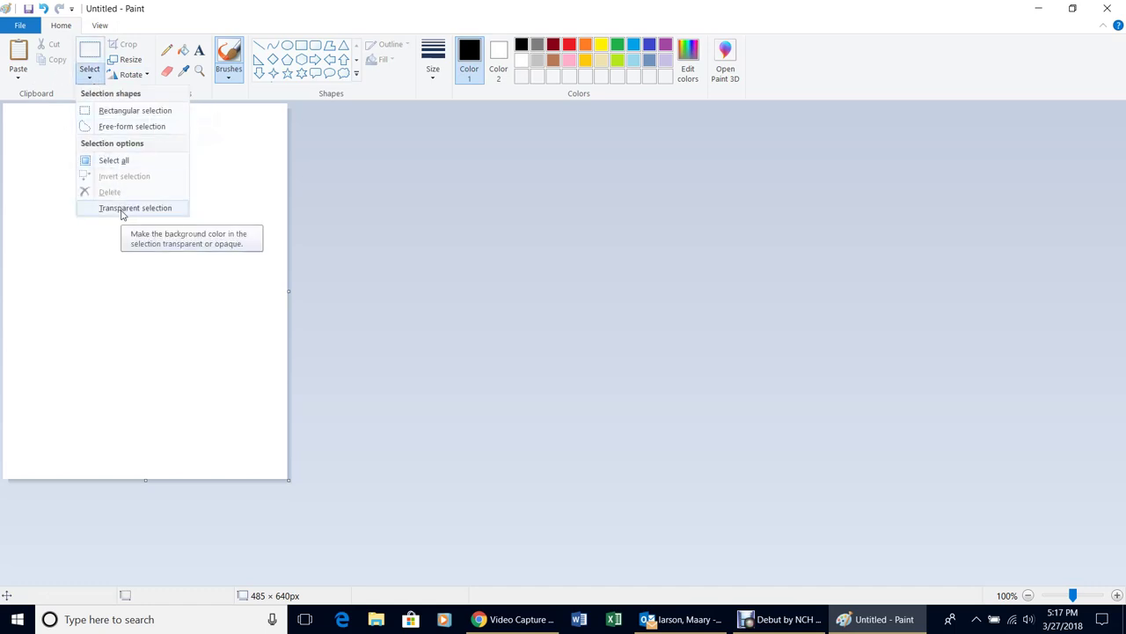
pyautogui.click(122, 209)
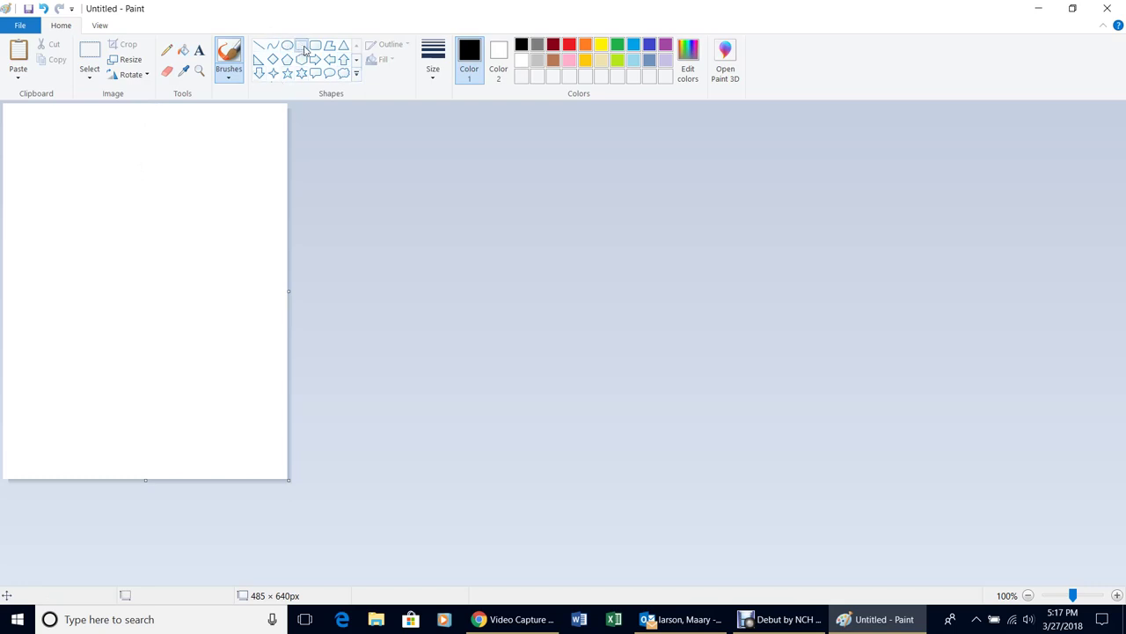
pyautogui.click(303, 47)
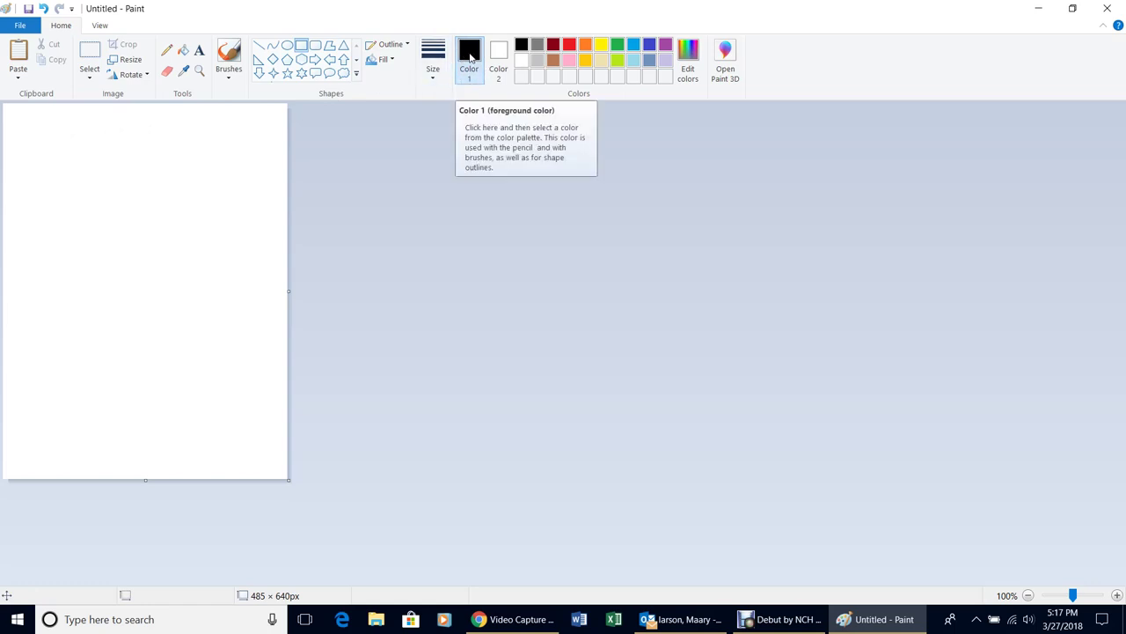
# Draw a small black 34 × 35 px square near the top-left with the thinnest outline
pyautogui.click(586, 45)
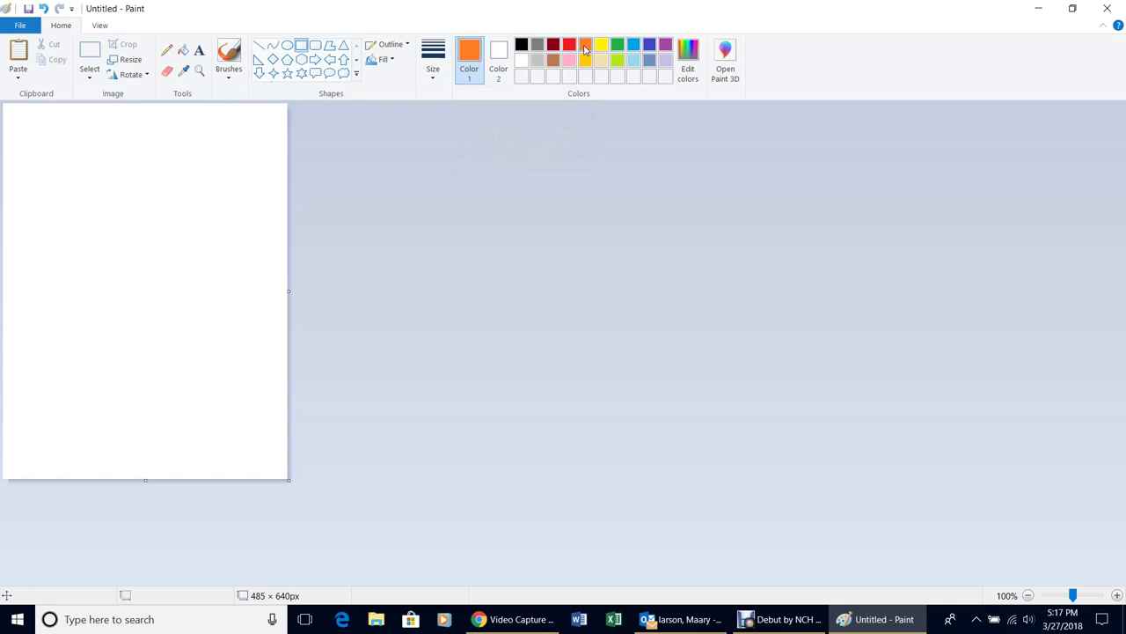
pyautogui.click(522, 46)
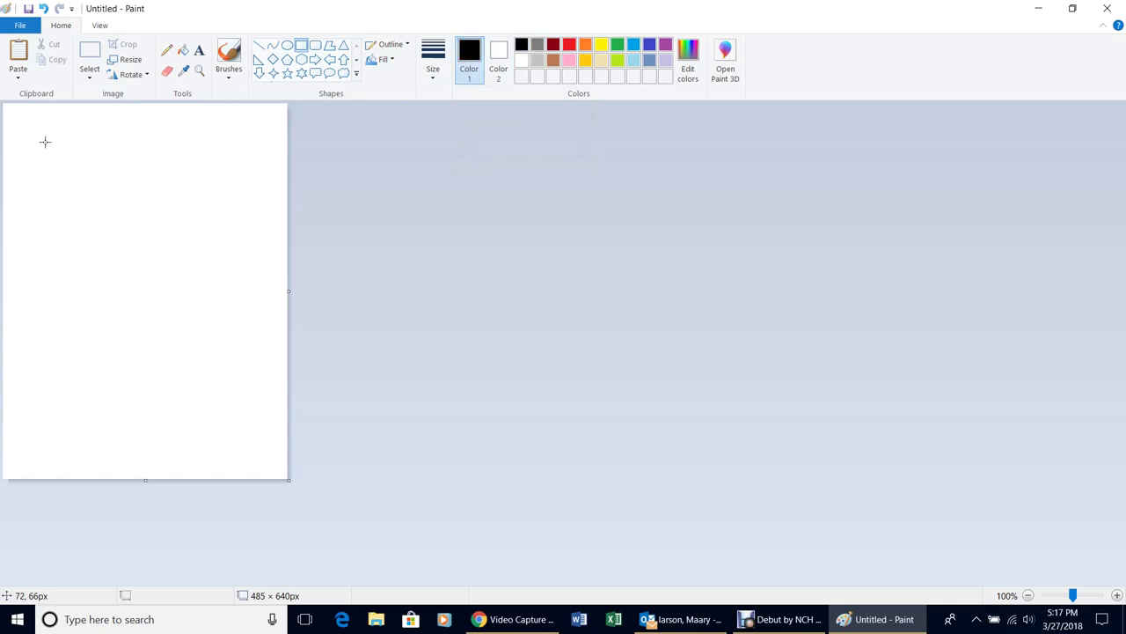
pyautogui.moveTo(45, 141); pyautogui.dragTo(63, 161)
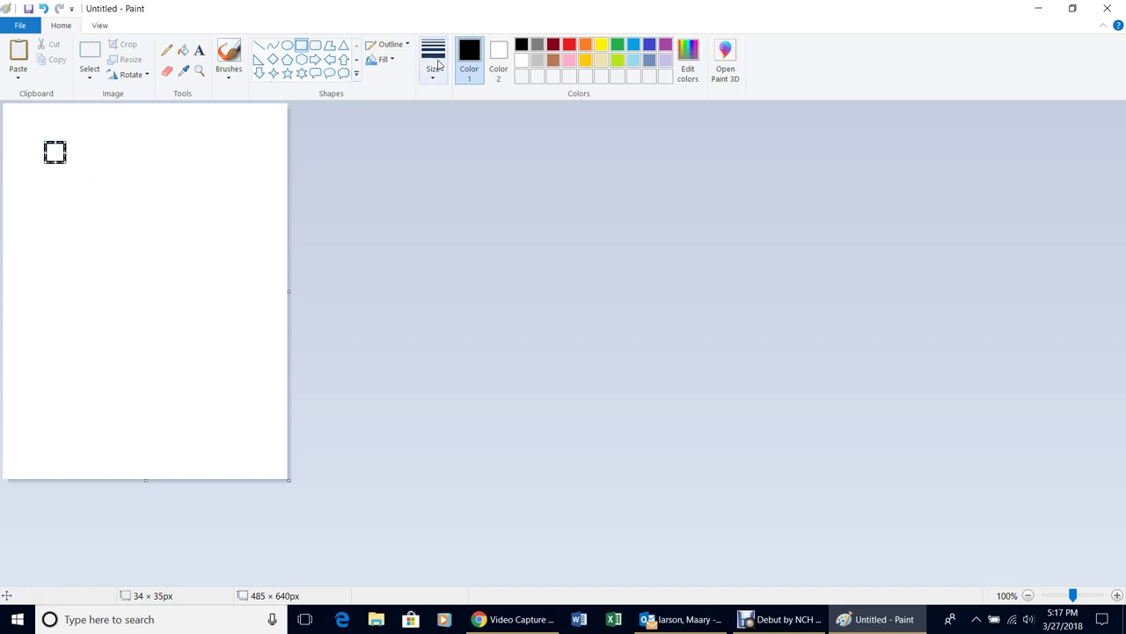
pyautogui.click(442, 66)
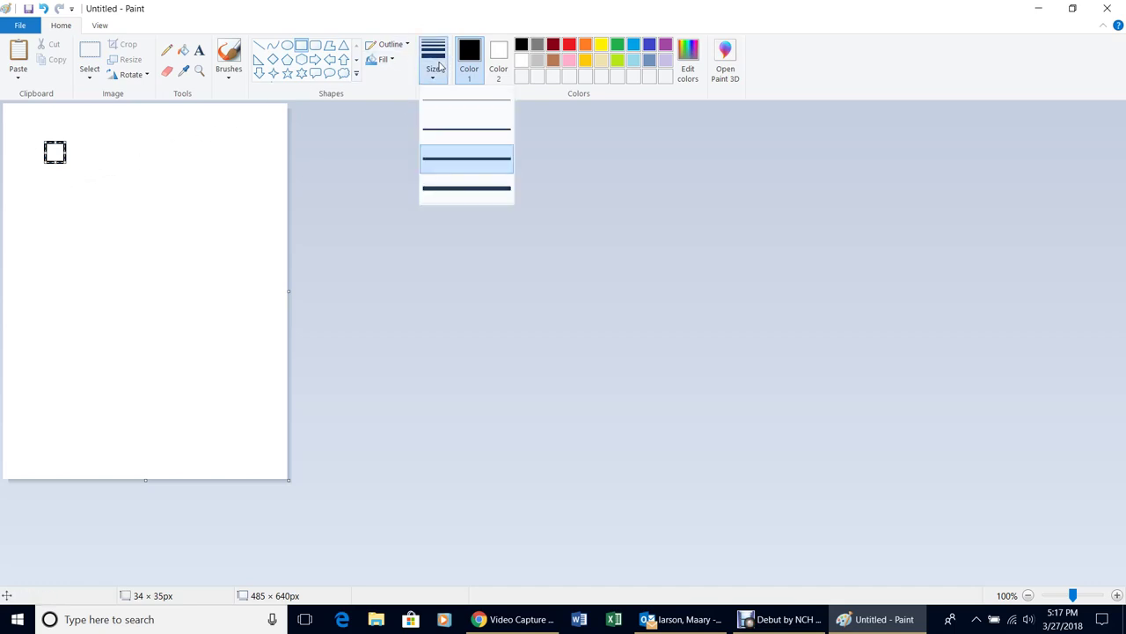
pyautogui.click(440, 112)
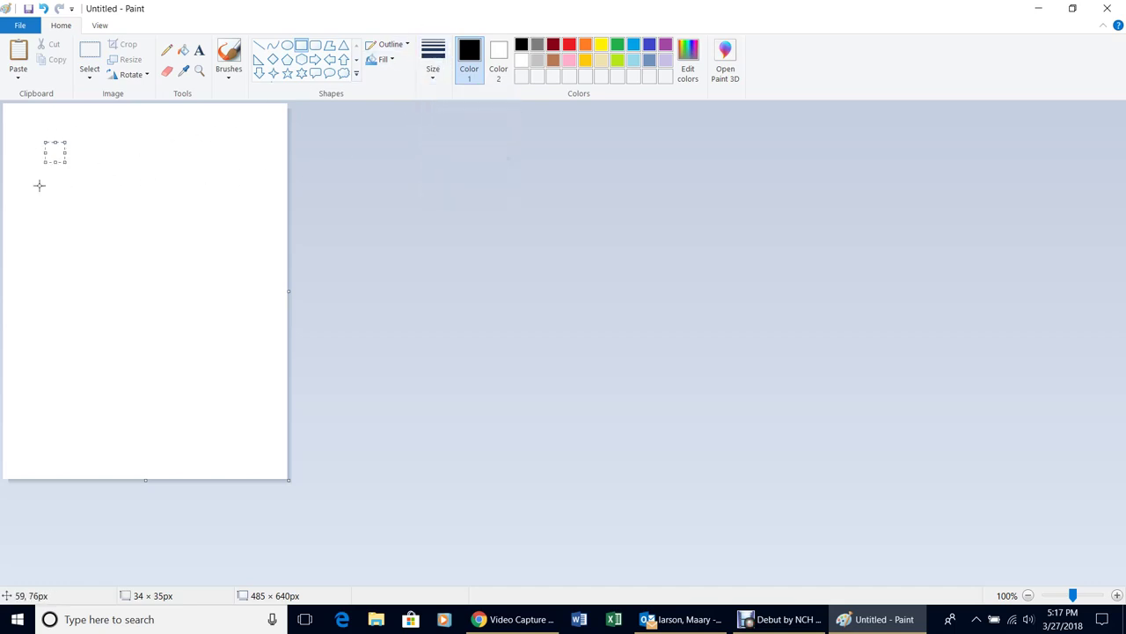
pyautogui.click(206, 366)
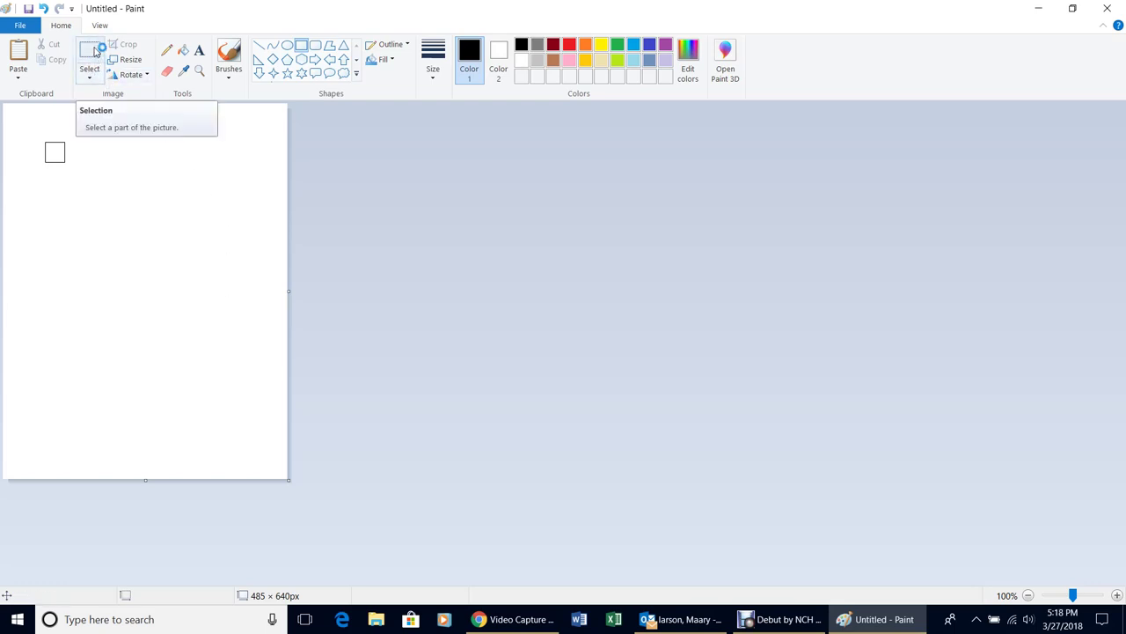
# Select the square and arrow-key copies rightward into a row of four joined boxes
pyautogui.click(91, 53)
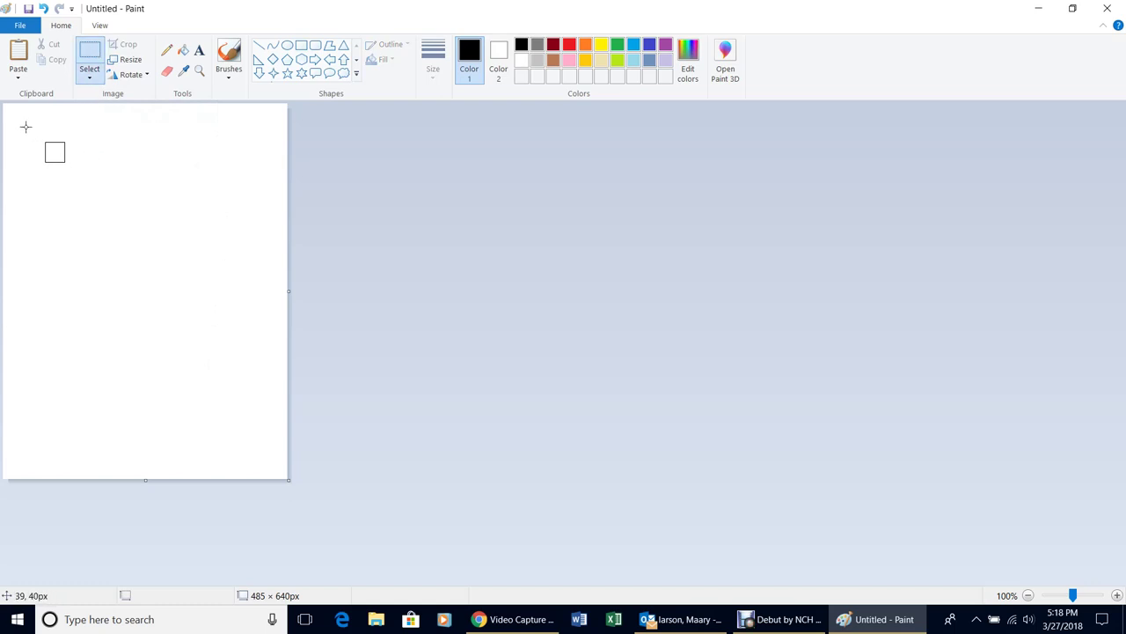
pyautogui.moveTo(26, 126); pyautogui.dragTo(88, 181)
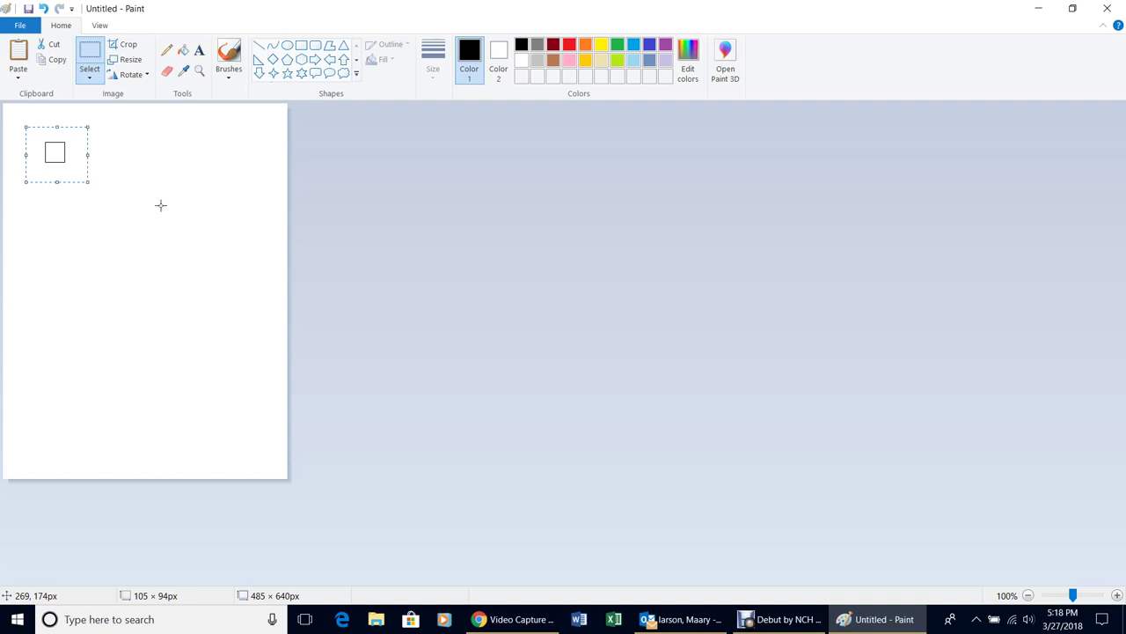
pyautogui.press('Right')
pyautogui.press('Right')
pyautogui.press('Right')
pyautogui.press('Right')
pyautogui.press('Right')
pyautogui.press('Right')
pyautogui.press('Right')
pyautogui.press('Right')
pyautogui.press('Right')
pyautogui.press('Right')
pyautogui.press('Right')
pyautogui.press('Right')
pyautogui.press('Right')
pyautogui.press('Right')
pyautogui.press('Right')
pyautogui.press('Right')
pyautogui.press('Right')
pyautogui.press('Right')
pyautogui.press('Right')
pyautogui.press('Right')
pyautogui.press('Right')
pyautogui.press('Right')
pyautogui.press('Right')
pyautogui.press('Right')
pyautogui.press('Right')
pyautogui.press('Right')
pyautogui.press('Right')
pyautogui.press('Right')
pyautogui.press('Right')
pyautogui.press('Right')
pyautogui.press('Right')
pyautogui.press('Right')
pyautogui.press('Right')
pyautogui.press('Right')
pyautogui.press('Right')
pyautogui.press('Right')
pyautogui.press('Right')
pyautogui.press('Right')
pyautogui.press('Right')
pyautogui.press('Right')
pyautogui.press('Right')
pyautogui.press('Right')
pyautogui.press('Right')
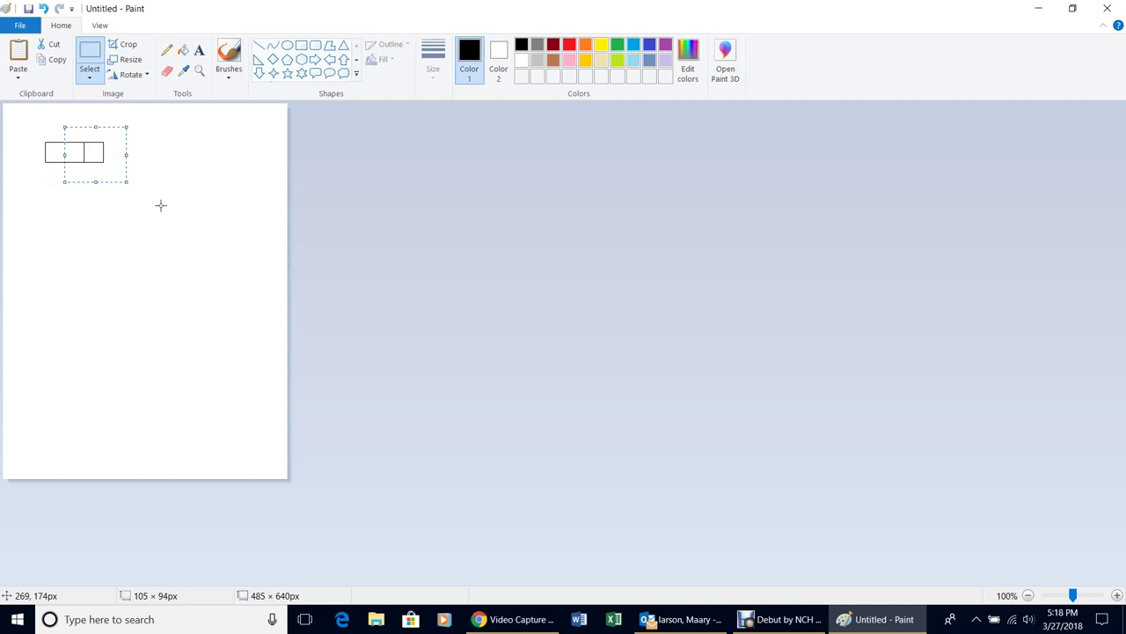
pyautogui.press('Right')
pyautogui.press('Right')
pyautogui.press('Right')
pyautogui.press('Right')
pyautogui.press('Right')
pyautogui.press('Right')
pyautogui.press('Right')
pyautogui.press('Right')
pyautogui.press('Right')
pyautogui.press('Right')
pyautogui.press('Right')
pyautogui.press('Right')
pyautogui.press('Right')
pyautogui.press('Right')
pyautogui.press('Right')
pyautogui.press('Right')
pyautogui.press('Right')
pyautogui.press('Right')
pyautogui.press('Right')
pyautogui.press('Right')
pyautogui.press('Right')
# Copy the four-box row rightward into an aligned row of eight boxes, then select it
pyautogui.click(122, 400)
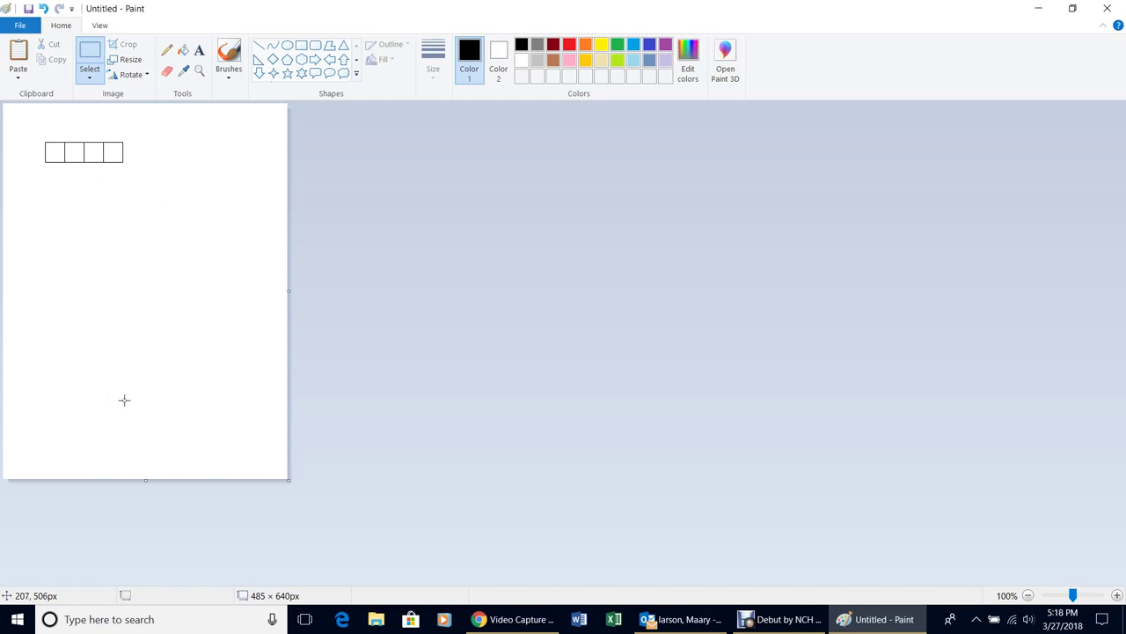
pyautogui.click(90, 58)
pyautogui.moveTo(33, 122); pyautogui.dragTo(140, 183)
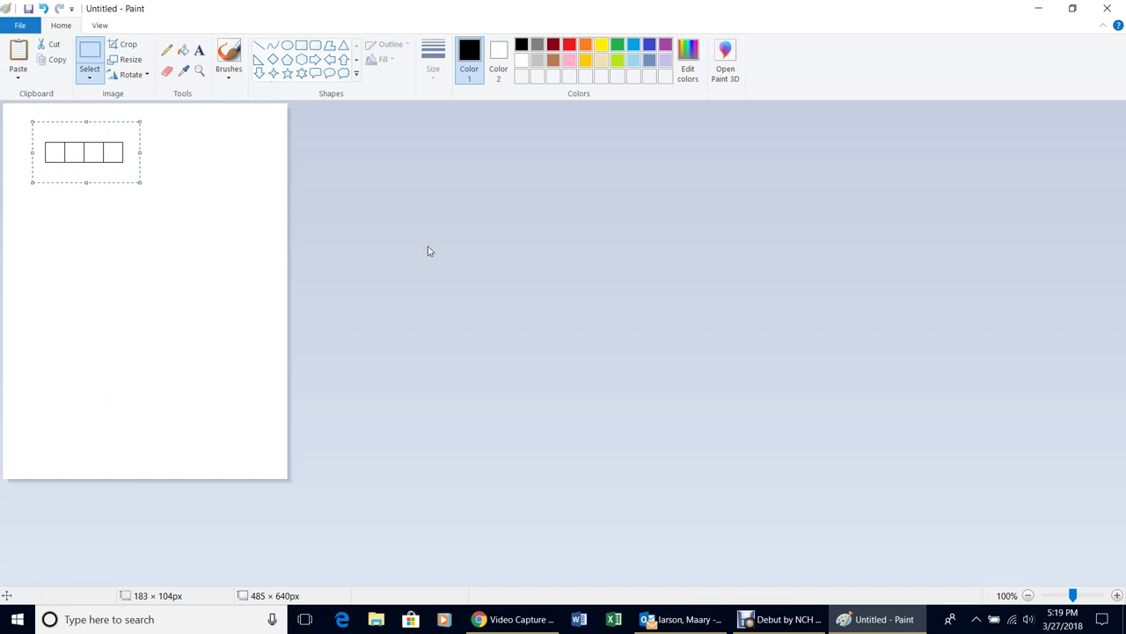
pyautogui.press('Right')
pyautogui.press('Right')
pyautogui.press('Right')
pyautogui.press('Right')
pyautogui.press('Right')
pyautogui.press('Right')
pyautogui.press('Right')
pyautogui.press('Right')
pyautogui.press('Right')
pyautogui.press('Right')
pyautogui.press('Right')
pyautogui.press('Right')
pyautogui.press('Right')
pyautogui.press('Right')
pyautogui.press('Right')
pyautogui.press('Right')
pyautogui.press('Right')
pyautogui.press('Right')
pyautogui.press('Right')
pyautogui.press('Right')
pyautogui.press('Right')
pyautogui.press('Right')
pyautogui.press('Right')
pyautogui.press('Right')
pyautogui.press('Right')
pyautogui.press('Right')
pyautogui.press('Right')
pyautogui.press('Right')
pyautogui.press('Right')
pyautogui.press('Right')
pyautogui.press('Right')
pyautogui.press('Right')
pyautogui.press('Right')
pyautogui.press('Right')
pyautogui.press('Right')
pyautogui.press('Right')
pyautogui.press('Right')
pyautogui.press('Right')
pyautogui.press('Right')
pyautogui.press('Right')
pyautogui.press('Right')
pyautogui.press('Right')
pyautogui.press('Right')
pyautogui.press('Right')
pyautogui.press('Right')
pyautogui.press('Right')
pyautogui.press('Right')
pyautogui.press('Right')
pyautogui.press('Right')
pyautogui.press('Right')
pyautogui.press('Right')
pyautogui.press('Right')
pyautogui.press('Right')
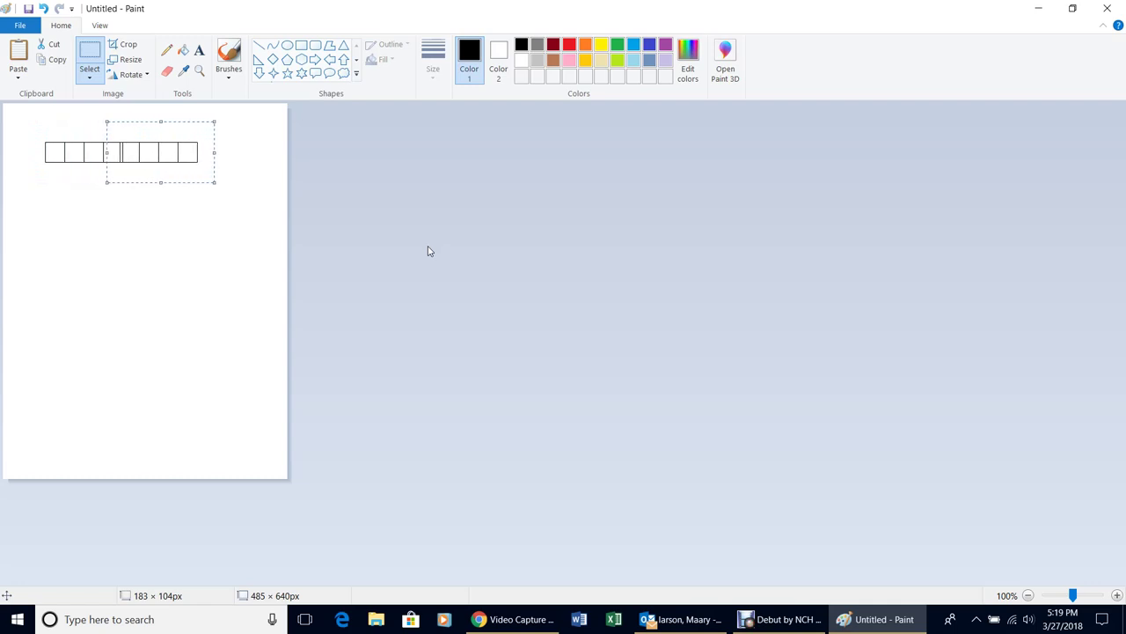
pyautogui.press('Left')
pyautogui.press('Left')
pyautogui.press('Left')
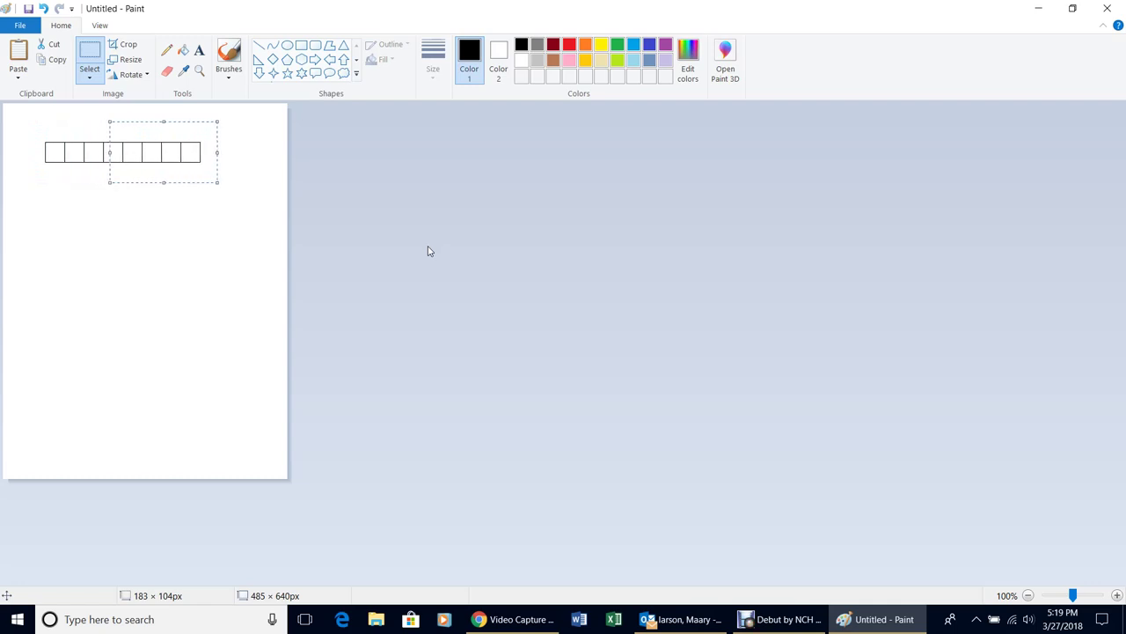
pyautogui.click(192, 268)
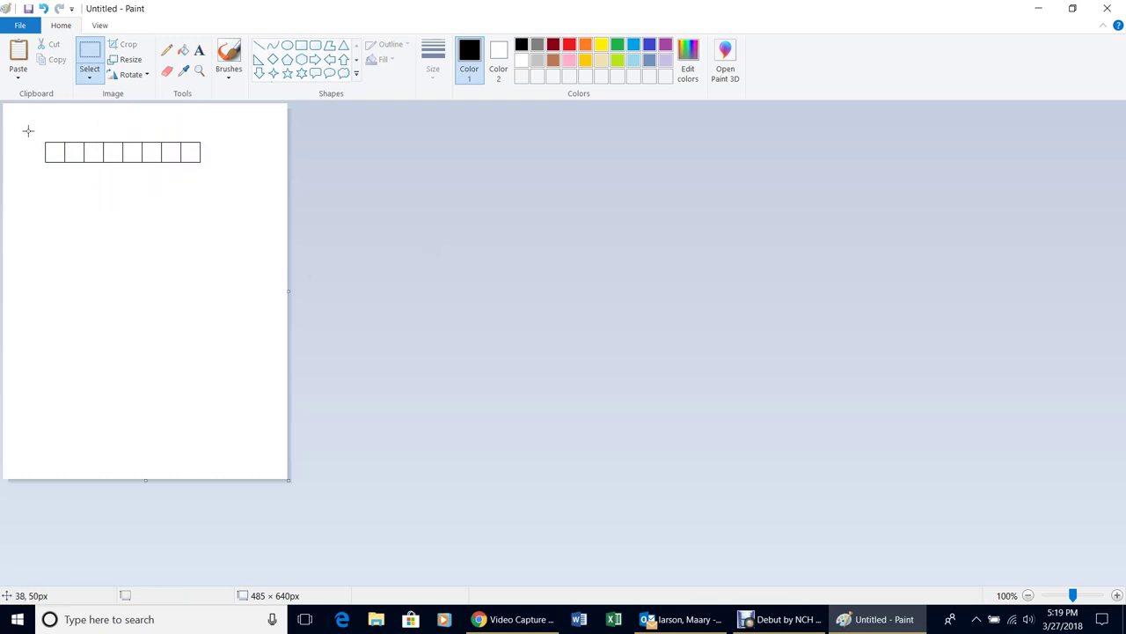
pyautogui.moveTo(31, 126); pyautogui.dragTo(216, 186)
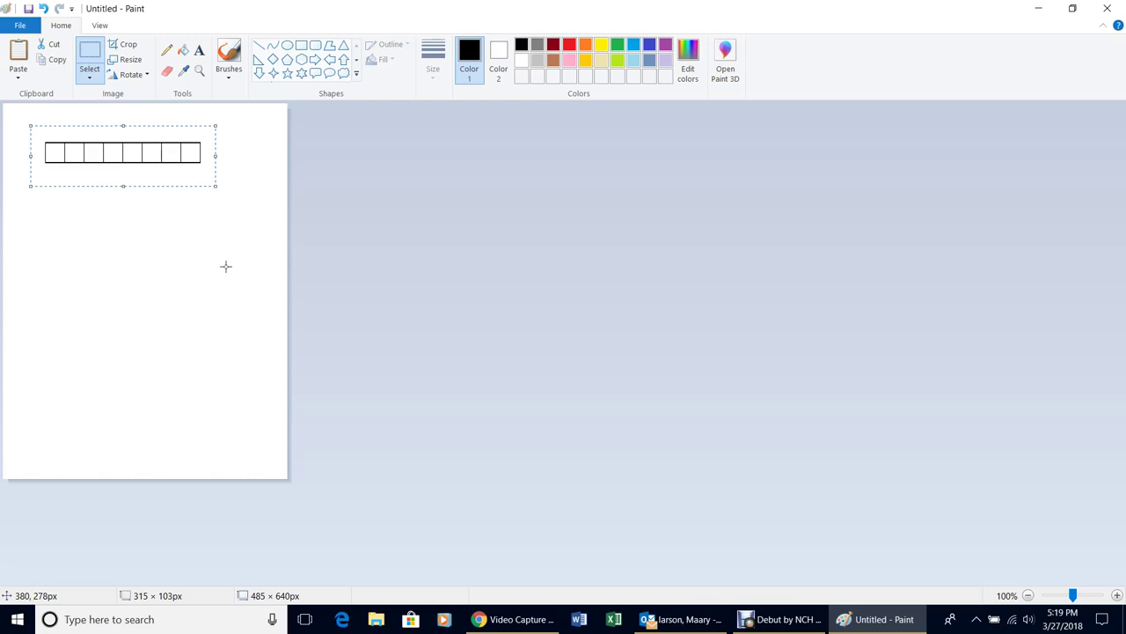
# Arrow-key copies of the eight-box row downward to build four stacked rows
pyautogui.press('Down')
pyautogui.press('Down')
pyautogui.press('Down')
pyautogui.press('Down')
pyautogui.press('Down')
pyautogui.press('Down')
pyautogui.press('Down')
pyautogui.press('Down')
pyautogui.press('Down')
pyautogui.press('Down')
pyautogui.press('Down')
pyautogui.press('Down')
pyautogui.press('Down')
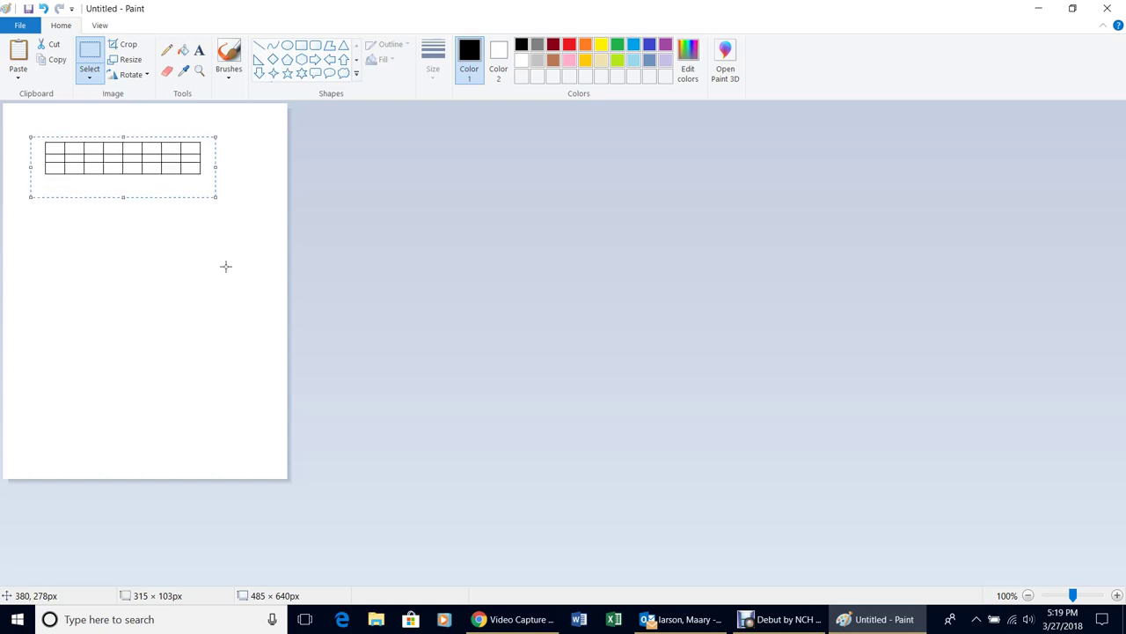
pyautogui.press('Down')
pyautogui.press('Down')
pyautogui.press('Down')
pyautogui.press('Down')
pyautogui.press('Down')
pyautogui.press('Down')
pyautogui.press('Down')
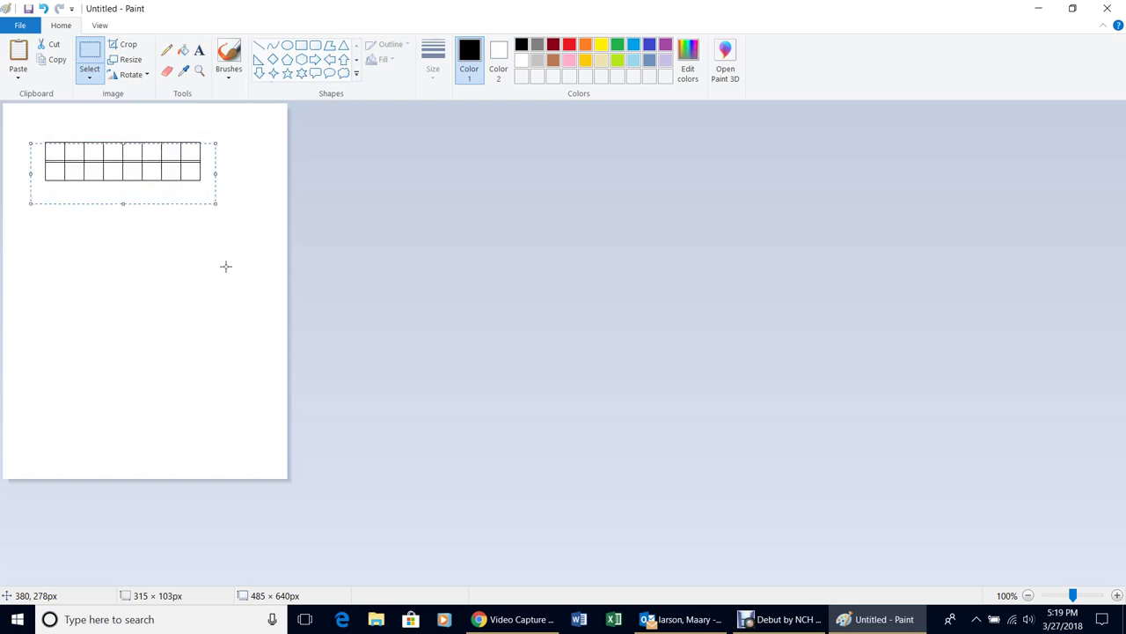
pyautogui.press('Down')
pyautogui.press('Down')
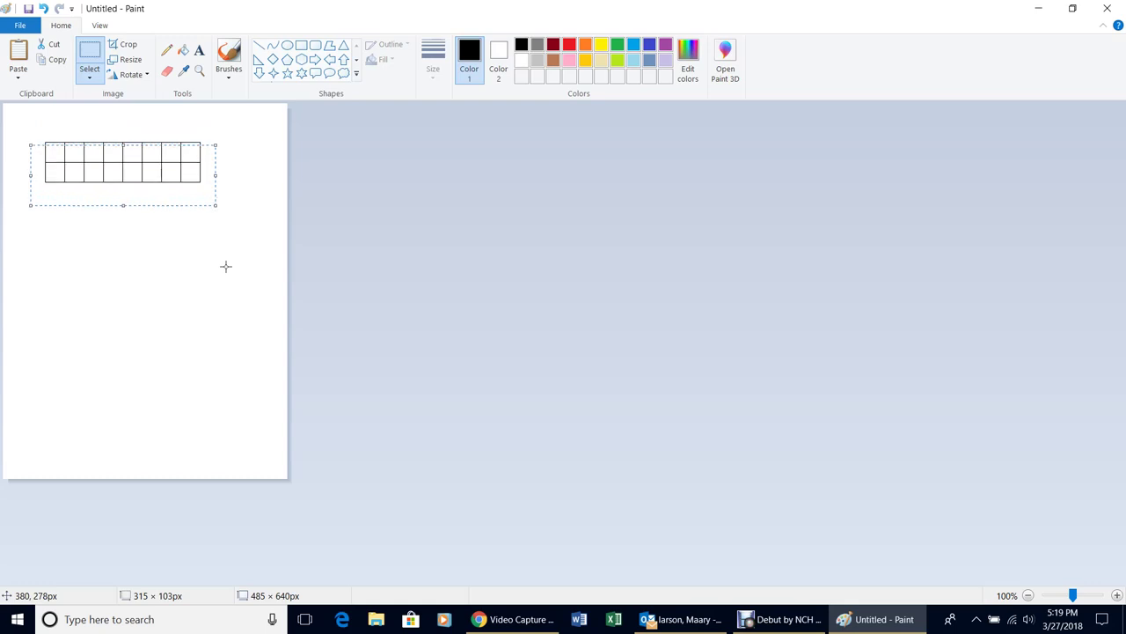
pyautogui.press('Down')
pyautogui.press('Down')
pyautogui.press('Down')
pyautogui.press('Down')
pyautogui.press('Down')
pyautogui.press('Down')
pyautogui.press('Down')
pyautogui.press('Down')
pyautogui.press('Down')
pyautogui.press('Down')
pyautogui.press('Down')
pyautogui.press('Down')
pyautogui.press('Down')
pyautogui.press('Down')
pyautogui.press('Down')
pyautogui.press('Down')
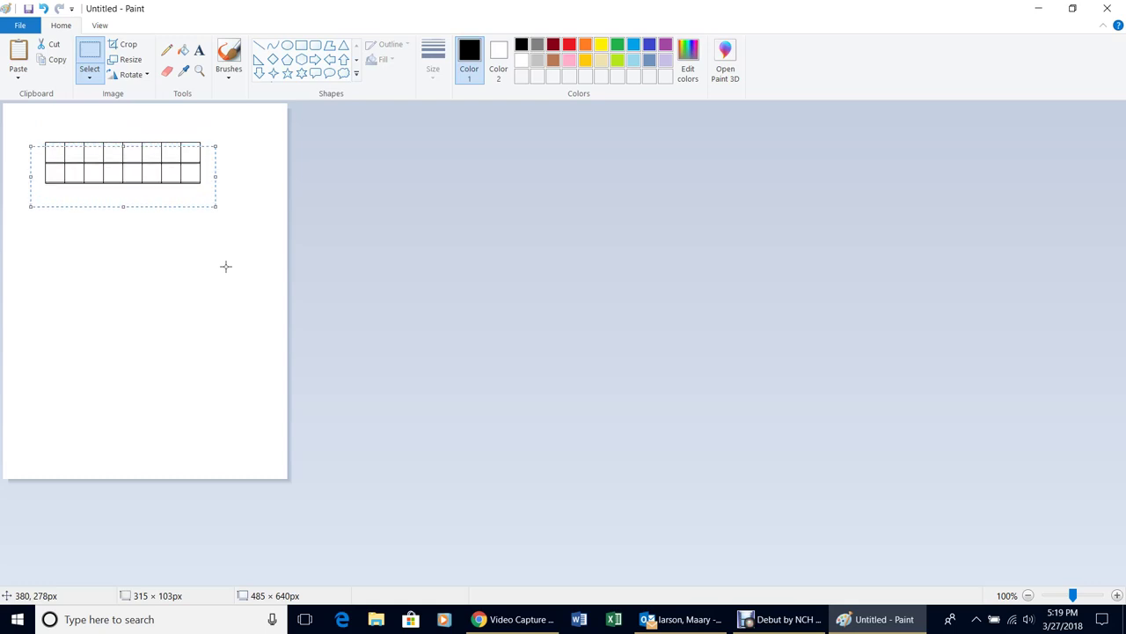
pyautogui.press('Down')
pyautogui.press('Down')
pyautogui.press('Down')
pyautogui.press('Down')
pyautogui.press('Down')
pyautogui.press('Down')
pyautogui.press('Down')
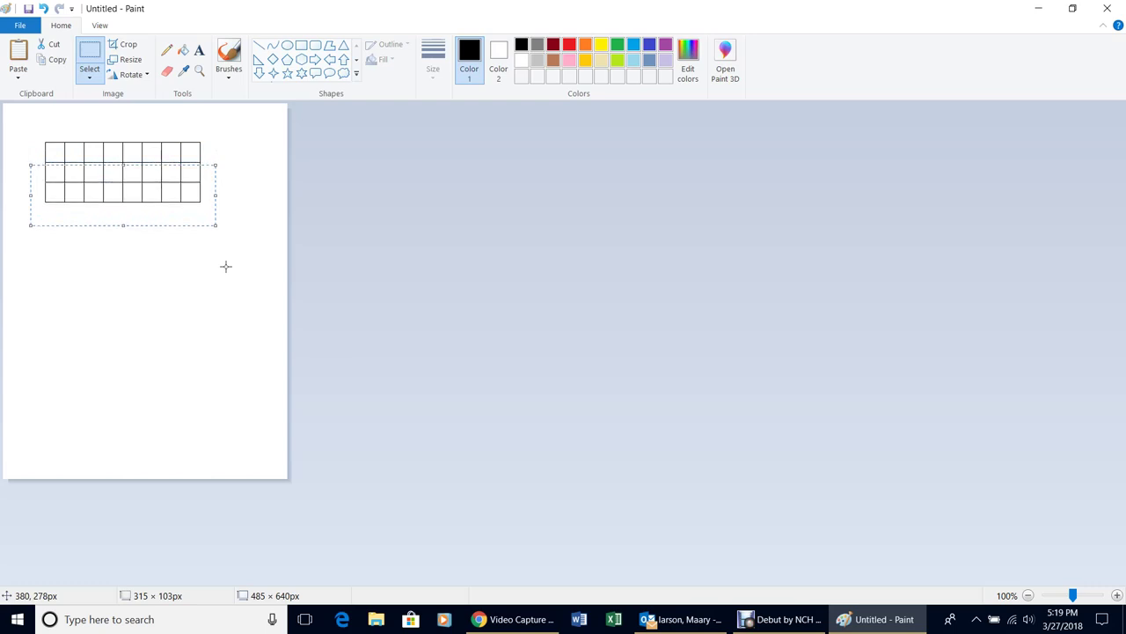
pyautogui.press('Down')
pyautogui.press('Down')
pyautogui.press('Down')
pyautogui.press('Down')
pyautogui.press('Down')
pyautogui.press('Down')
pyautogui.press('Down')
pyautogui.press('Down')
pyautogui.press('Down')
pyautogui.press('Down')
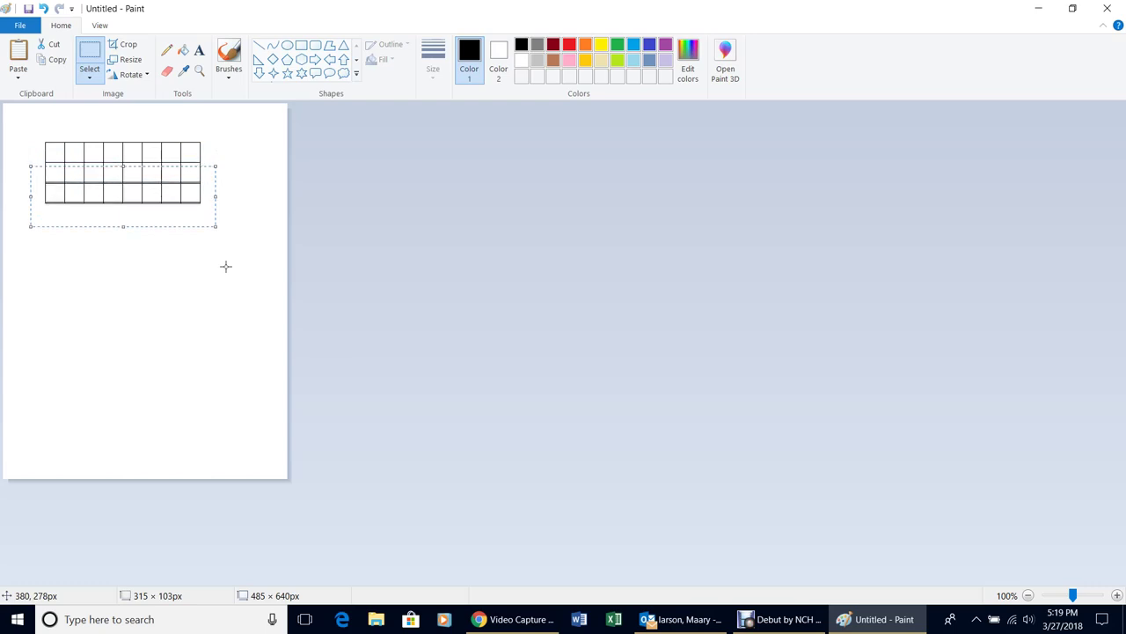
pyautogui.press('Down')
pyautogui.press('Down')
pyautogui.press('Down')
pyautogui.press('Down')
pyautogui.press('Down')
pyautogui.press('Down')
pyautogui.press('Down')
pyautogui.press('Down')
pyautogui.press('Down')
pyautogui.press('Down')
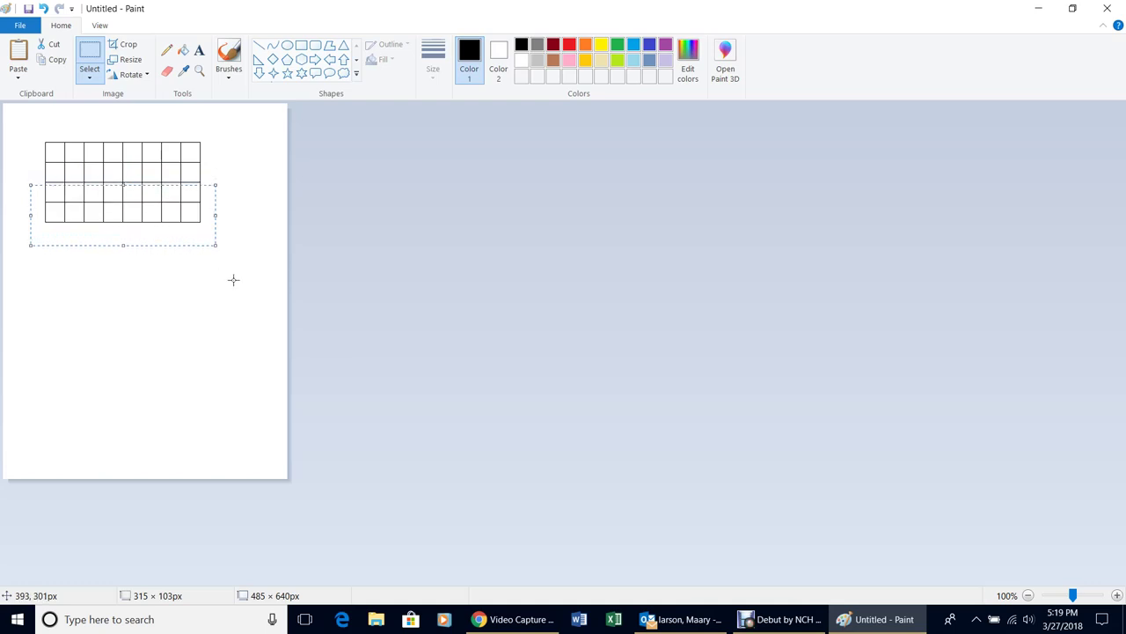
pyautogui.click(89, 303)
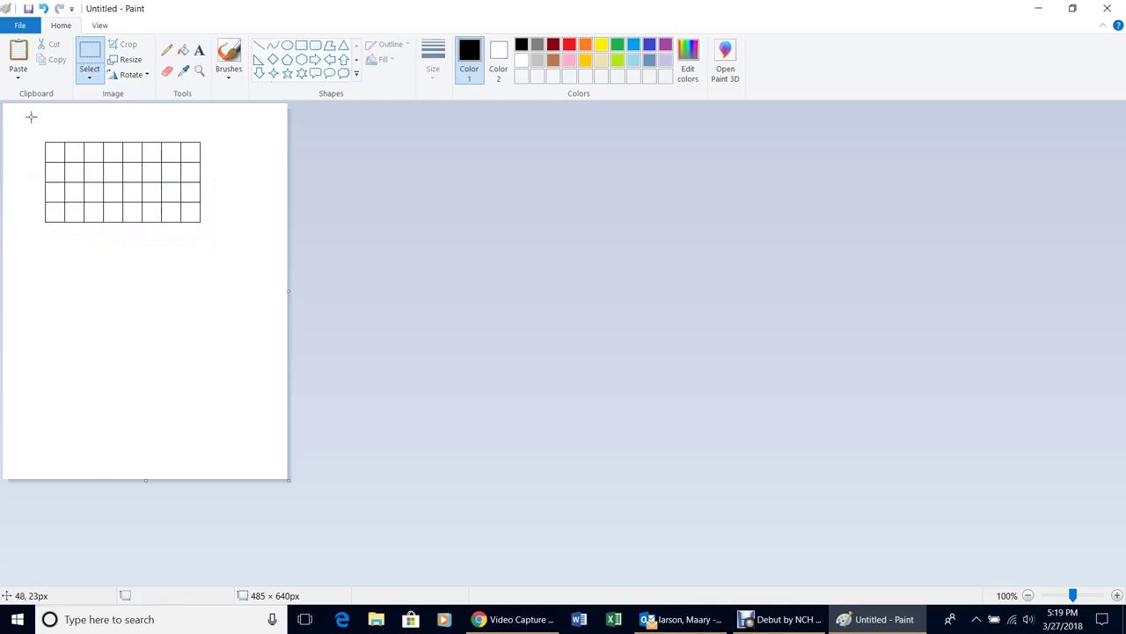
# Select the four rows and copy them down, aligned, to complete the 8 × 8 grid
pyautogui.moveTo(31, 116); pyautogui.dragTo(225, 241)
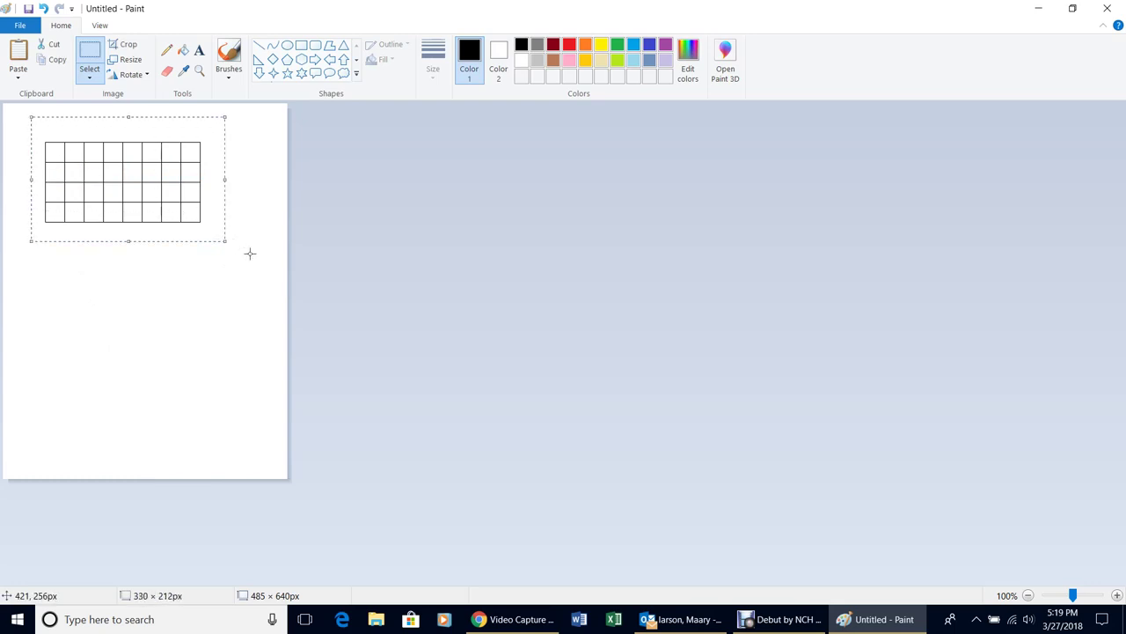
pyautogui.press('Down')
pyautogui.press('Down')
pyautogui.press('Down')
pyautogui.press('Down')
pyautogui.press('Down')
pyautogui.press('Down')
pyautogui.press('Down')
pyautogui.press('Down')
pyautogui.press('Down')
pyautogui.press('Down')
pyautogui.press('Down')
pyautogui.press('Down')
pyautogui.press('Down')
pyautogui.press('Down')
pyautogui.press('Down')
pyautogui.press('Down')
pyautogui.press('Down')
pyautogui.press('Down')
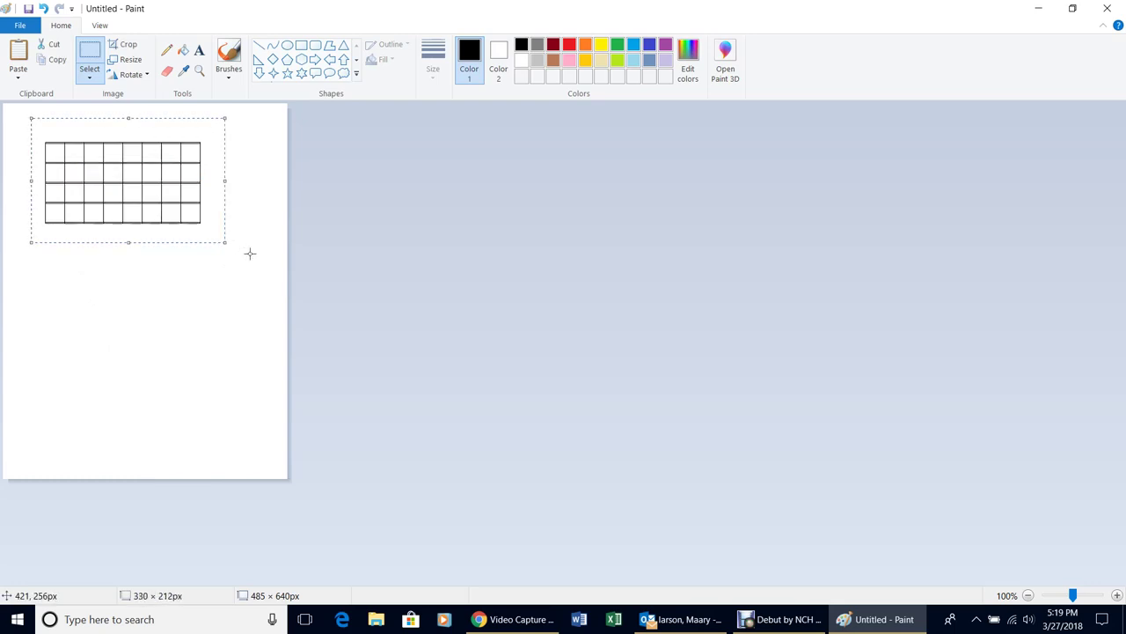
pyautogui.press('Down')
pyautogui.press('Down')
pyautogui.press('Down')
pyautogui.press('Down')
pyautogui.press('Down')
pyautogui.press('Down')
pyautogui.press('Down')
pyautogui.press('Down')
pyautogui.press('Down')
pyautogui.press('Down')
pyautogui.press('Down')
pyautogui.press('Down')
pyautogui.press('Down')
pyautogui.press('Down')
pyautogui.press('Down')
pyautogui.press('Down')
pyautogui.press('Down')
pyautogui.press('Down')
pyautogui.press('Down')
pyautogui.press('Down')
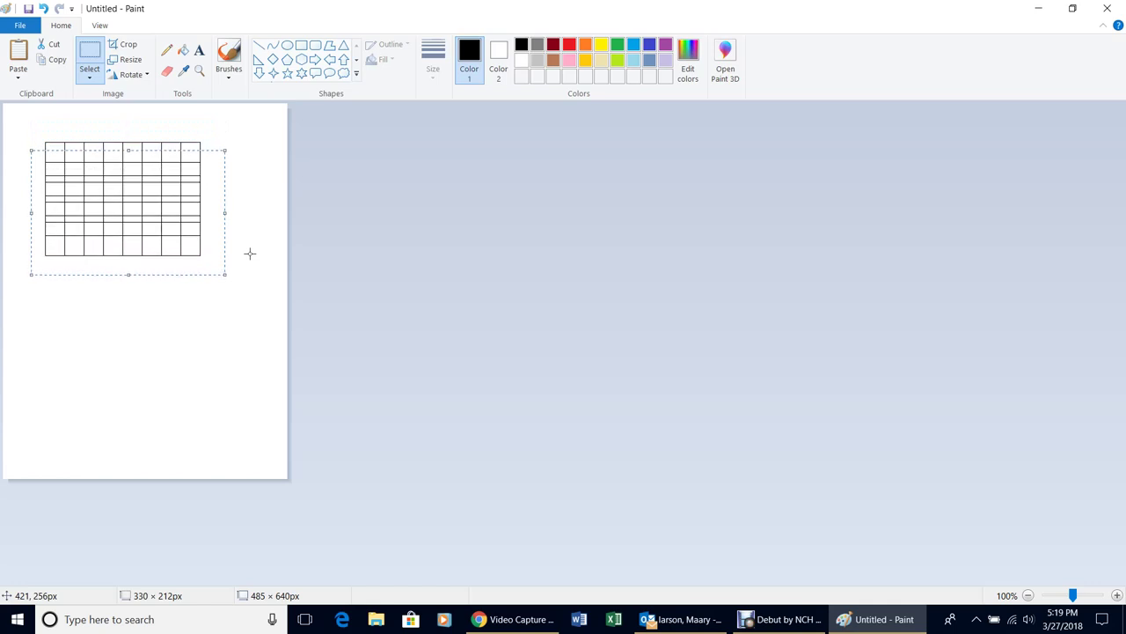
pyautogui.press('Down')
pyautogui.press('Down')
pyautogui.press('Down')
pyautogui.press('Down')
pyautogui.press('Down')
pyautogui.press('Down')
pyautogui.press('Down')
pyautogui.press('Down')
pyautogui.press('Down')
pyautogui.press('Down')
pyautogui.press('Down')
pyautogui.press('Down')
pyautogui.press('Down')
pyautogui.press('Down')
pyautogui.press('Down')
pyautogui.press('Down')
pyautogui.press('Down')
pyautogui.press('Down')
pyautogui.press('Down')
pyautogui.press('Down')
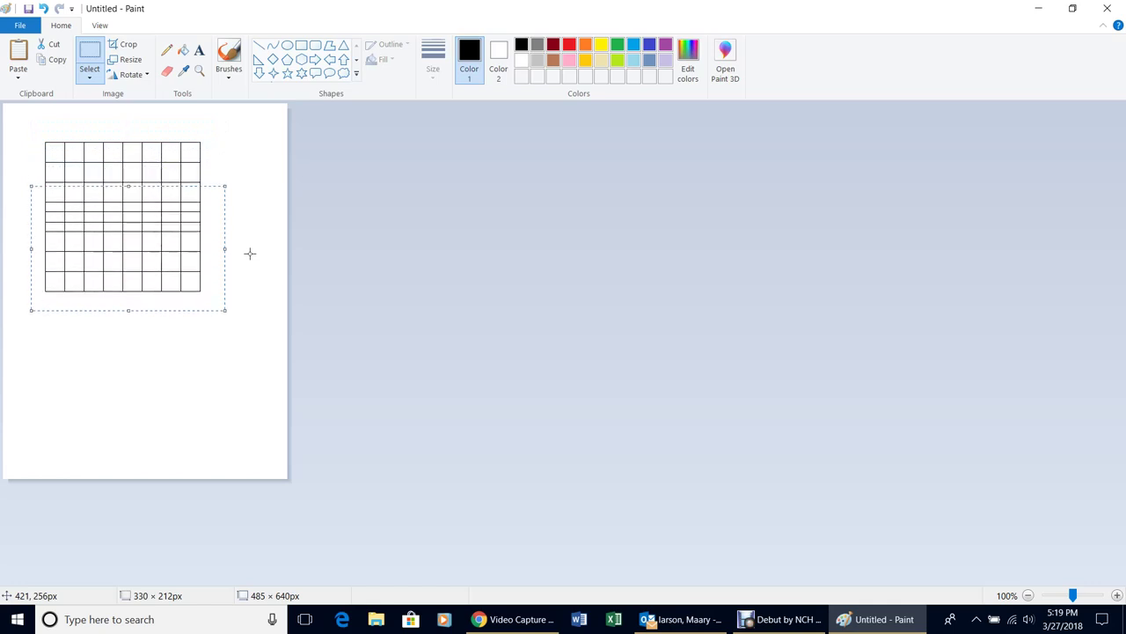
pyautogui.press('Down')
pyautogui.press('Down')
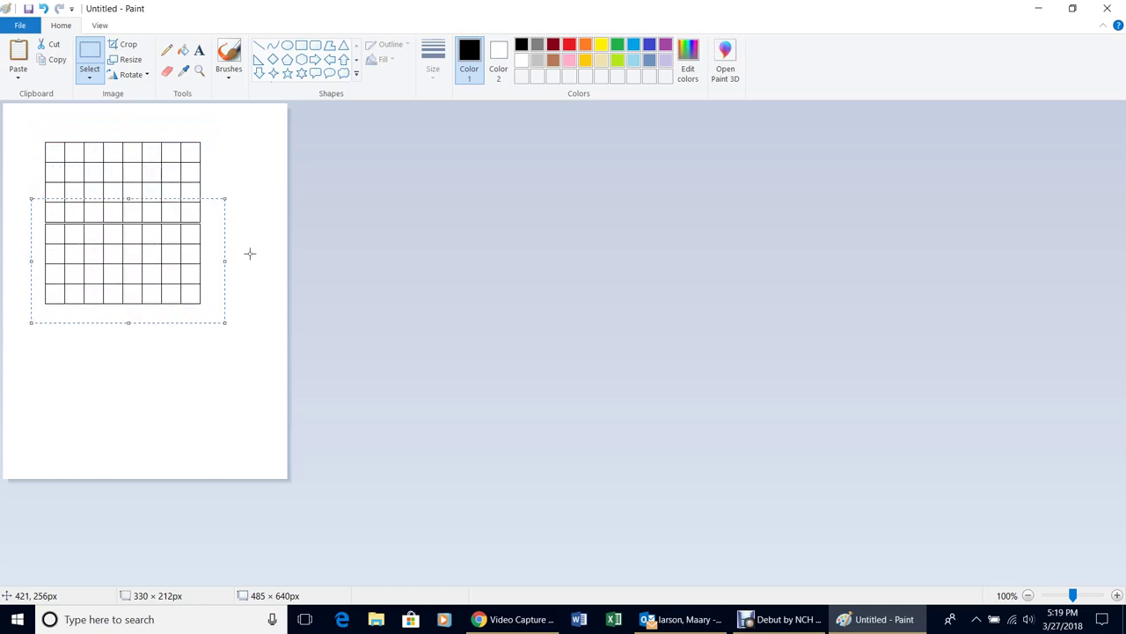
pyautogui.press('Up')
pyautogui.press('Up')
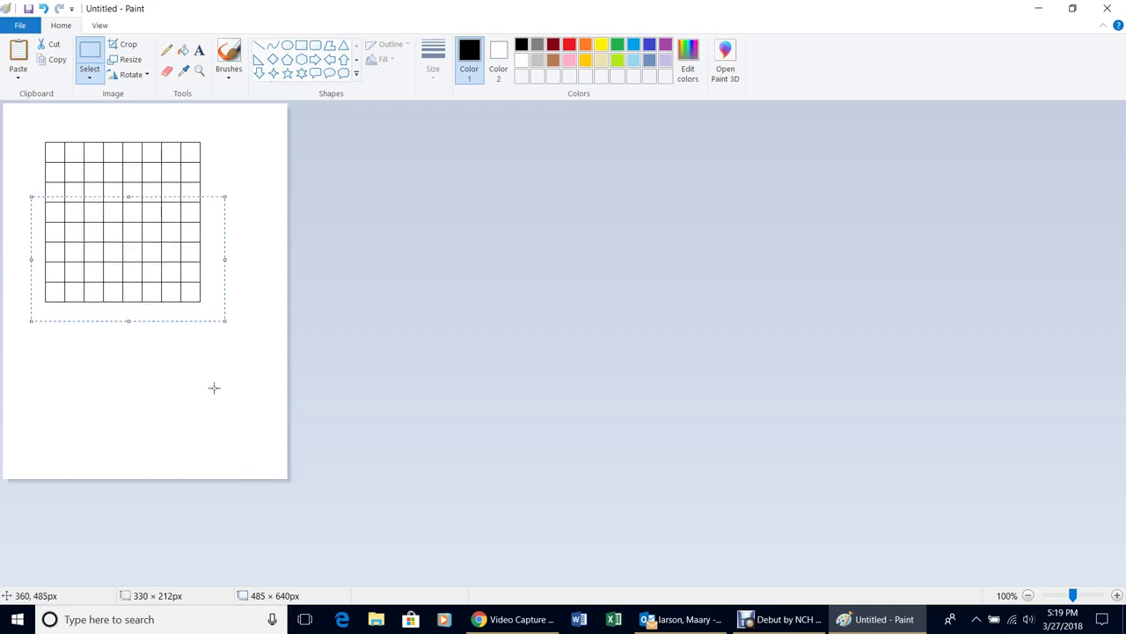
pyautogui.click(231, 433)
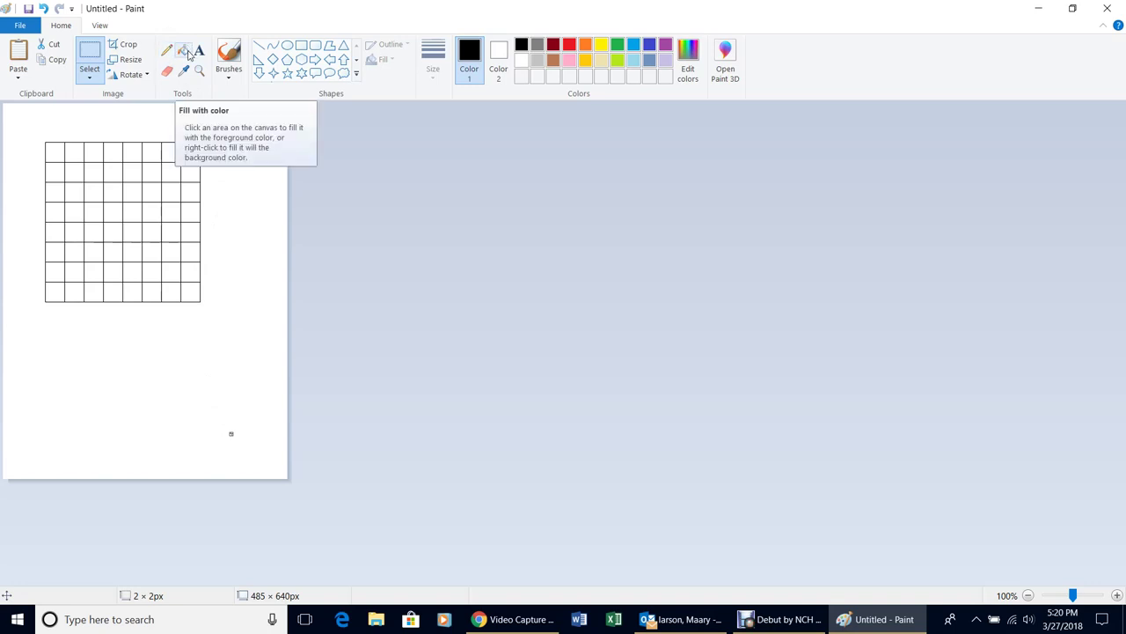
# Fill the first three cells of the grid's bottom row with red
pyautogui.click(184, 51)
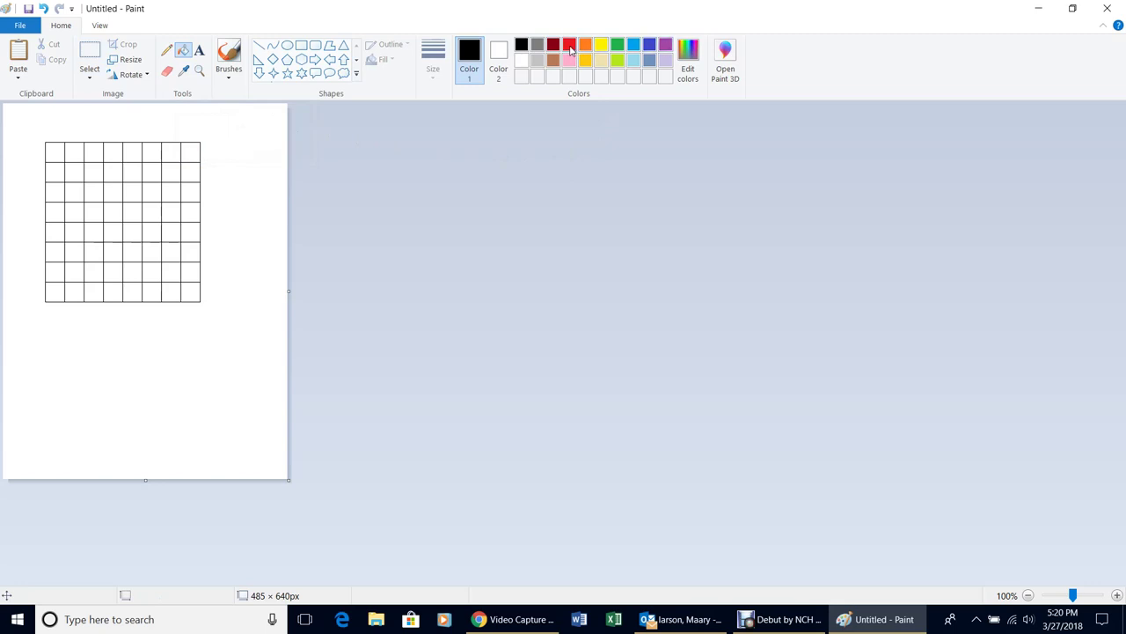
pyautogui.click(570, 47)
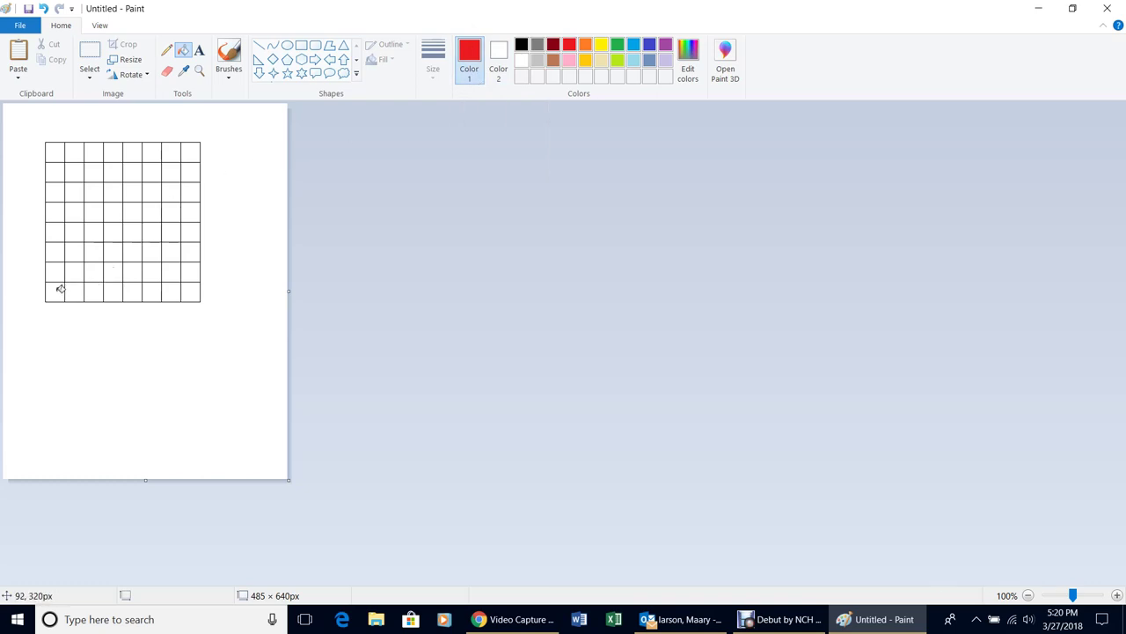
pyautogui.click(60, 288)
pyautogui.click(76, 287)
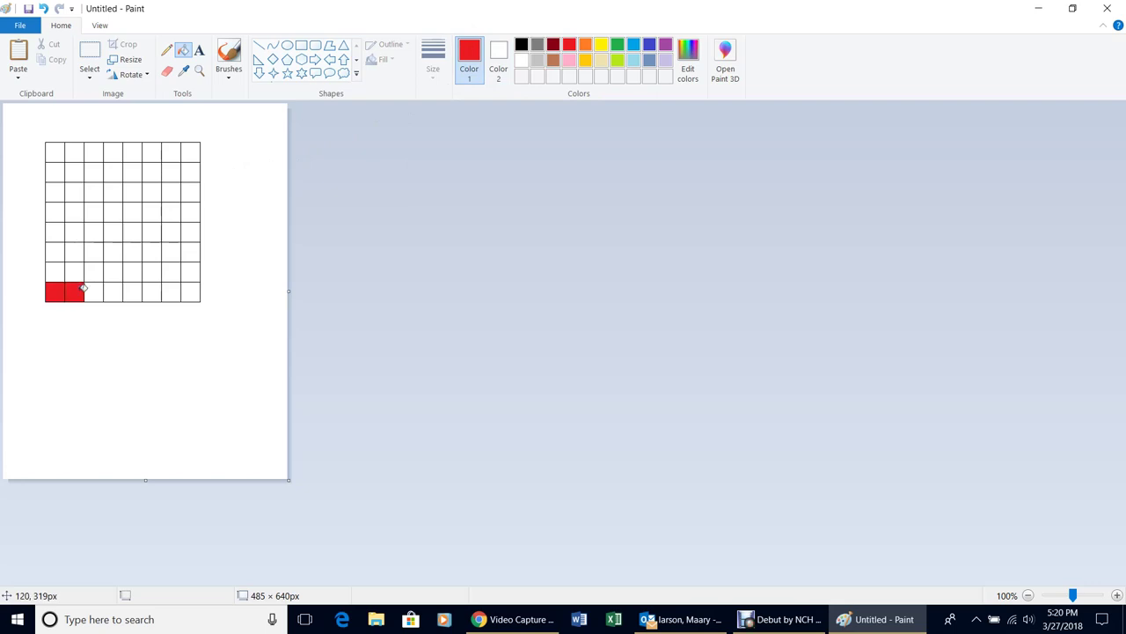
pyautogui.click(99, 288)
# Recolour the third bottom-row cell green, undoing an accidental green fill of the grid lines
pyautogui.click(618, 46)
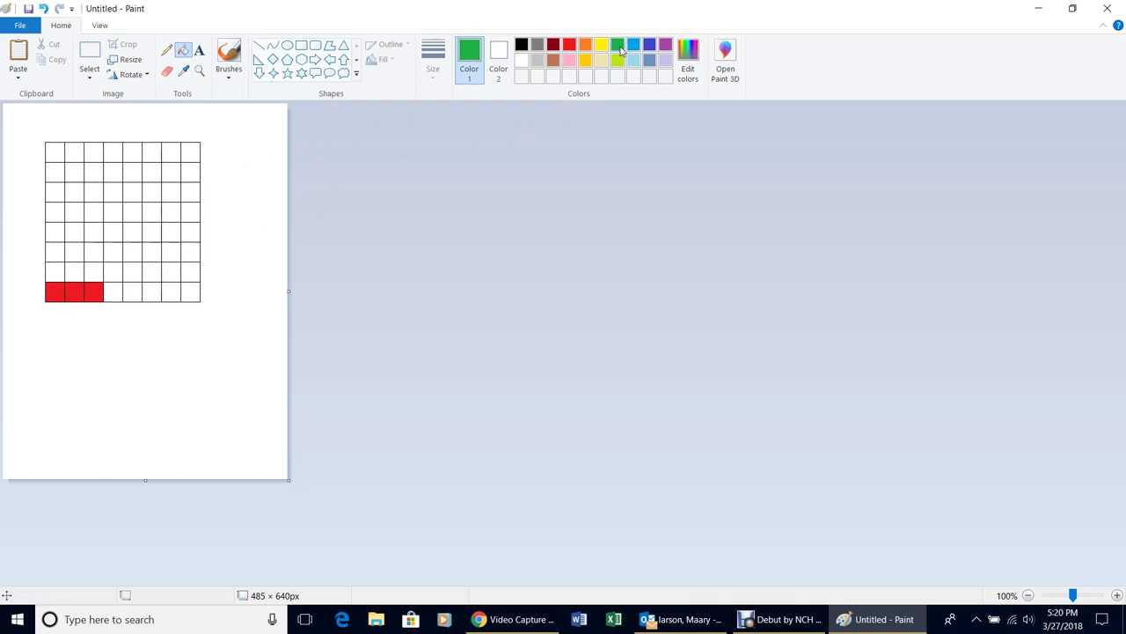
pyautogui.click(99, 290)
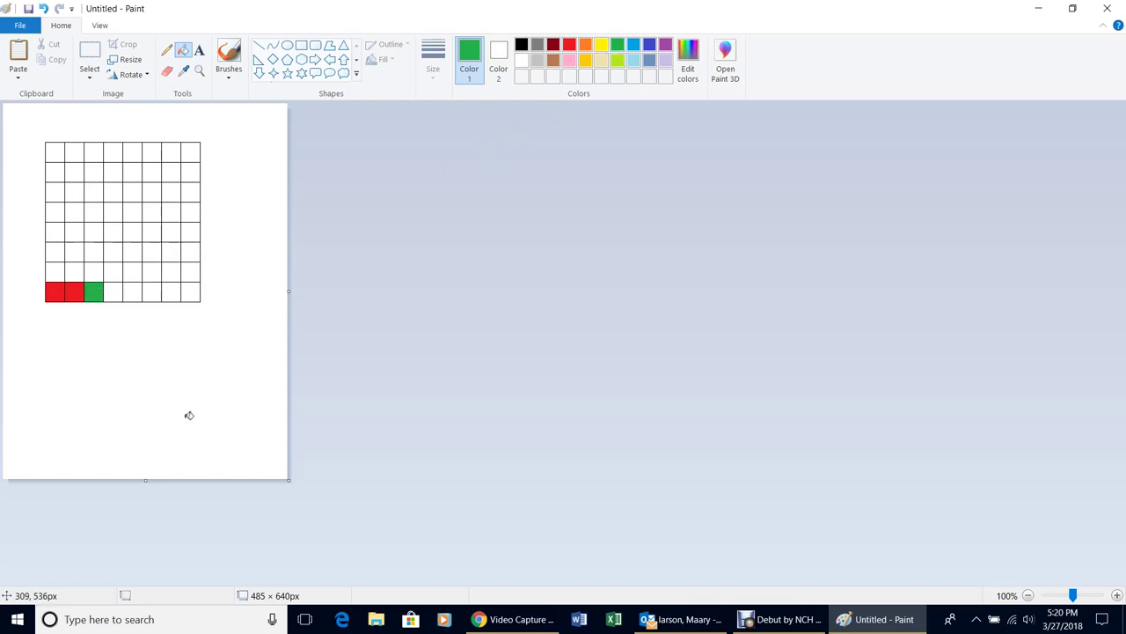
pyautogui.click(200, 264)
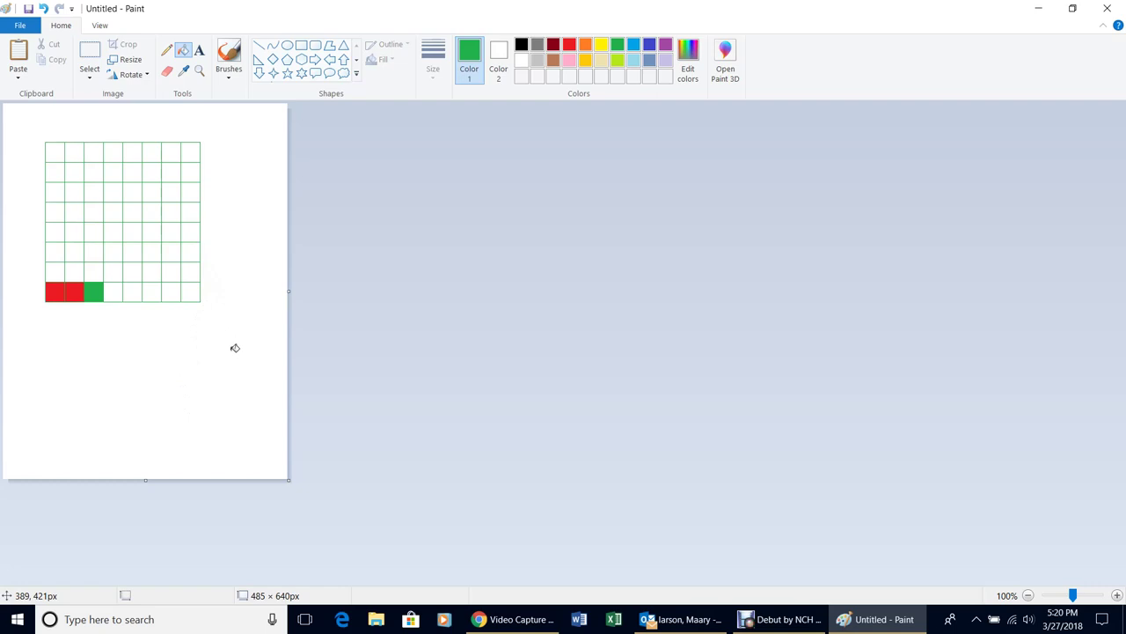
pyautogui.hotkey('ctrl', 'z')
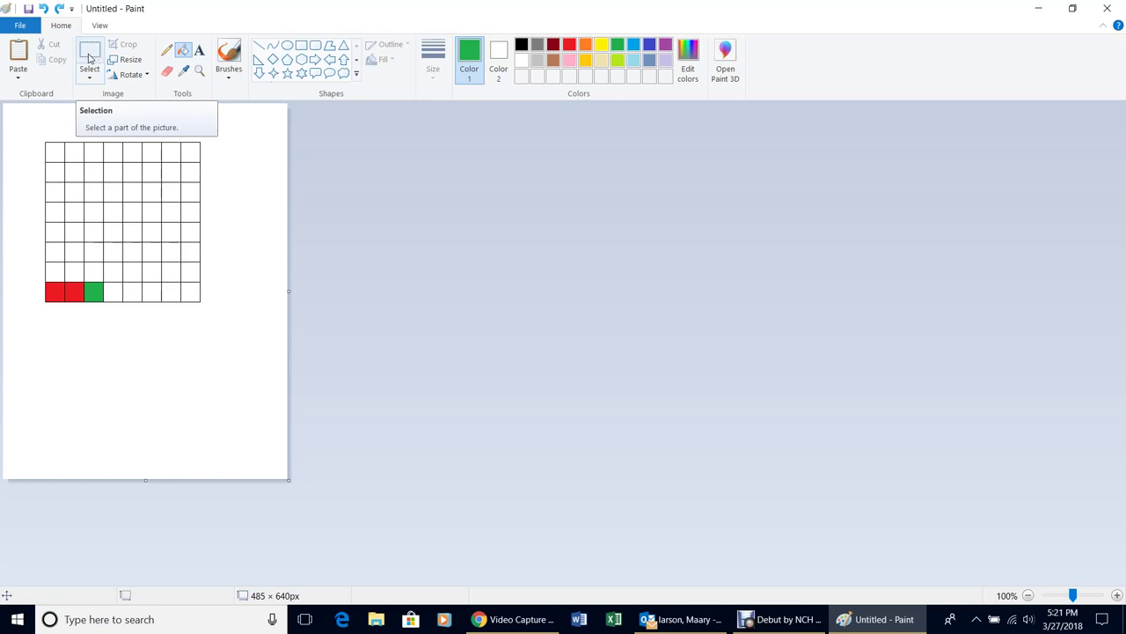
# Move the grid to the top-left corner and crop the canvas to 288 × 300 px
pyautogui.click(89, 58)
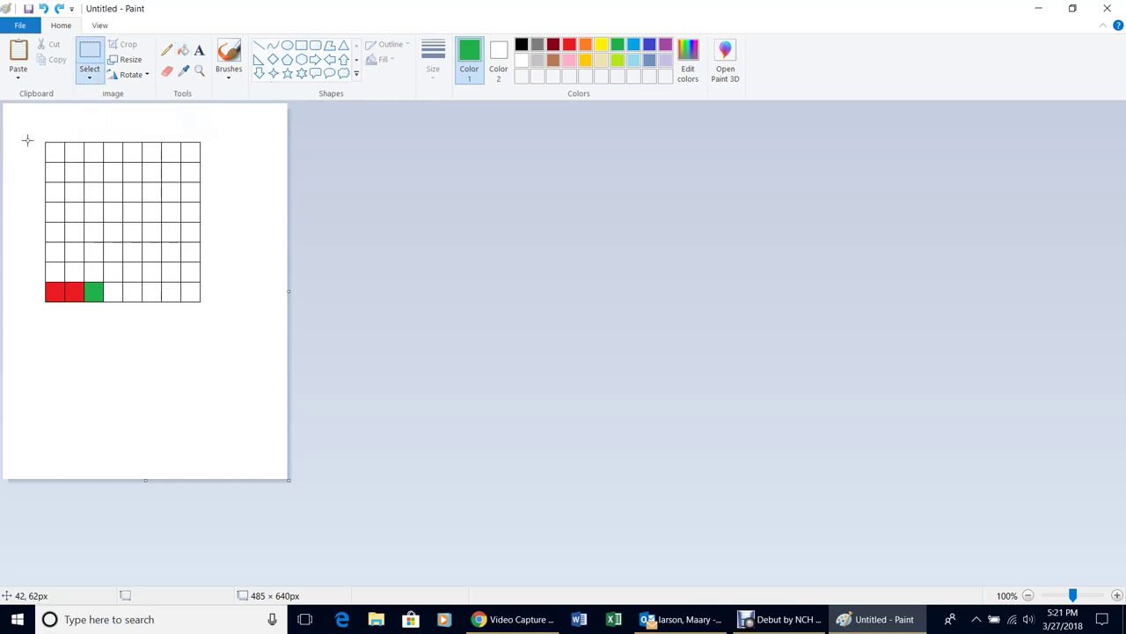
pyautogui.moveTo(33, 119); pyautogui.dragTo(214, 332)
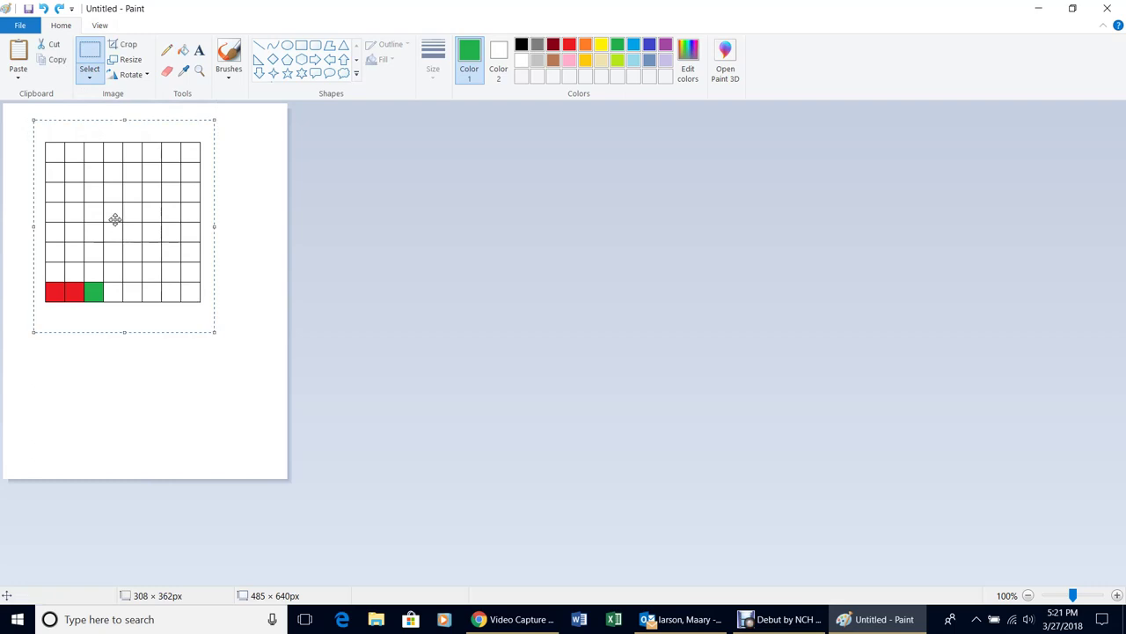
pyautogui.press('Escape')
pyautogui.moveTo(115, 219); pyautogui.dragTo(80, 189)
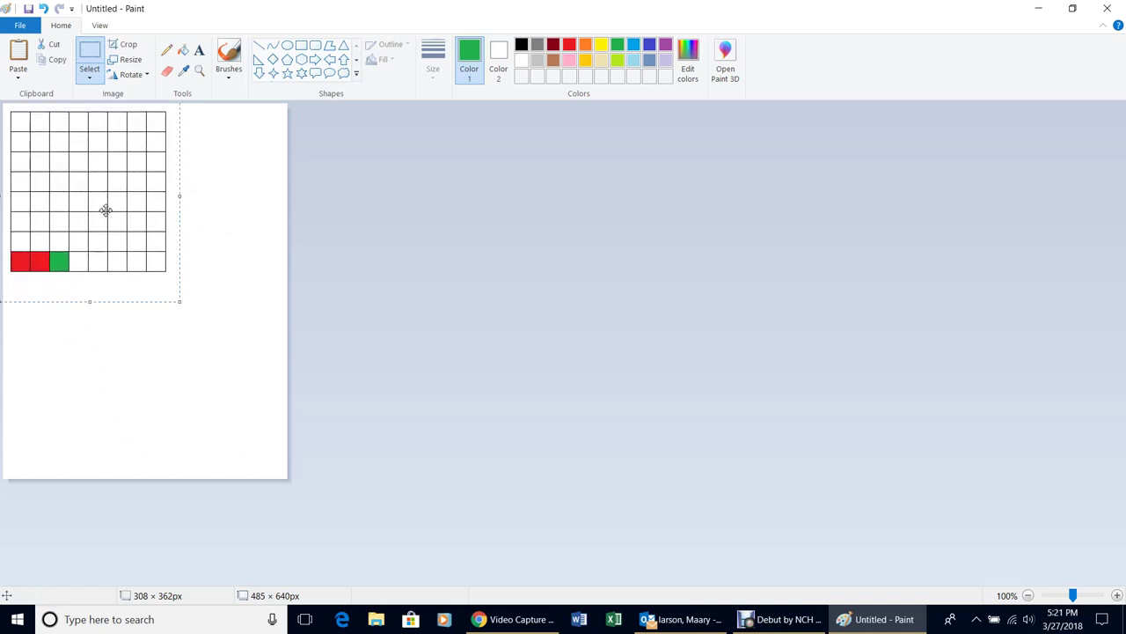
pyautogui.click(251, 451)
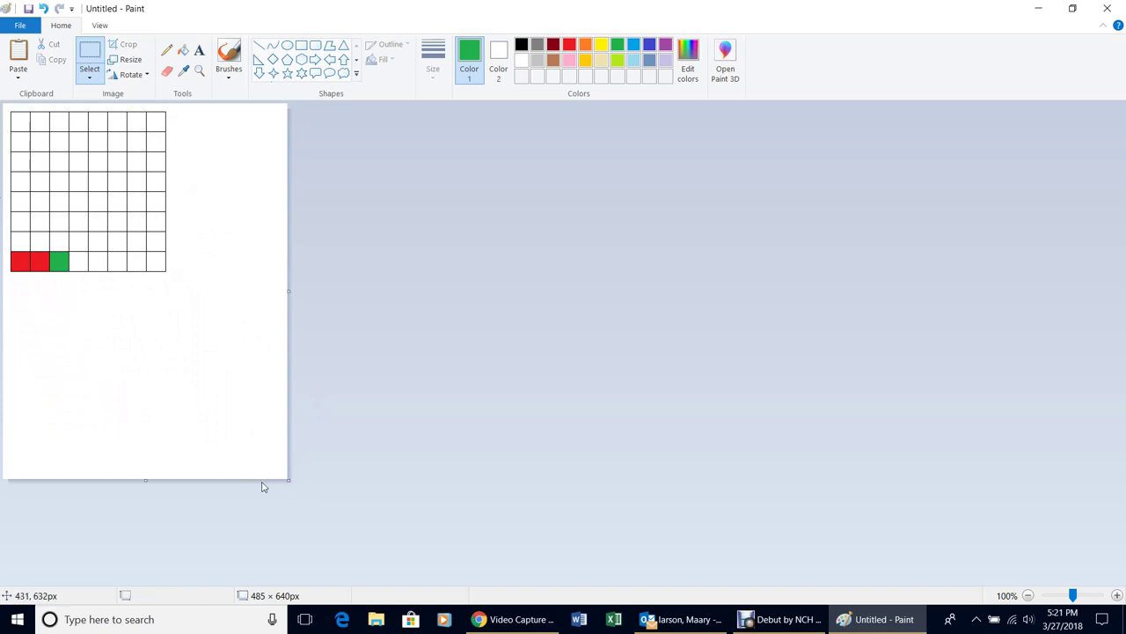
pyautogui.moveTo(289, 478); pyautogui.dragTo(173, 279)
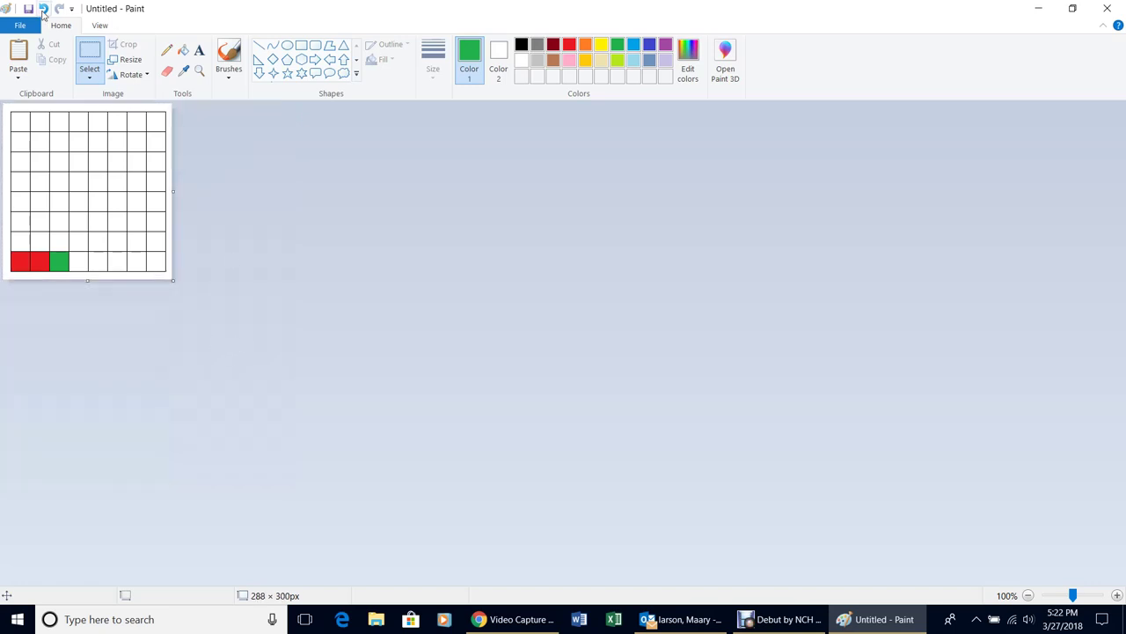
# Save the trimmed grid picture as '8x8 grid.png' in the SCA Pictures folder
pyautogui.click(25, 25)
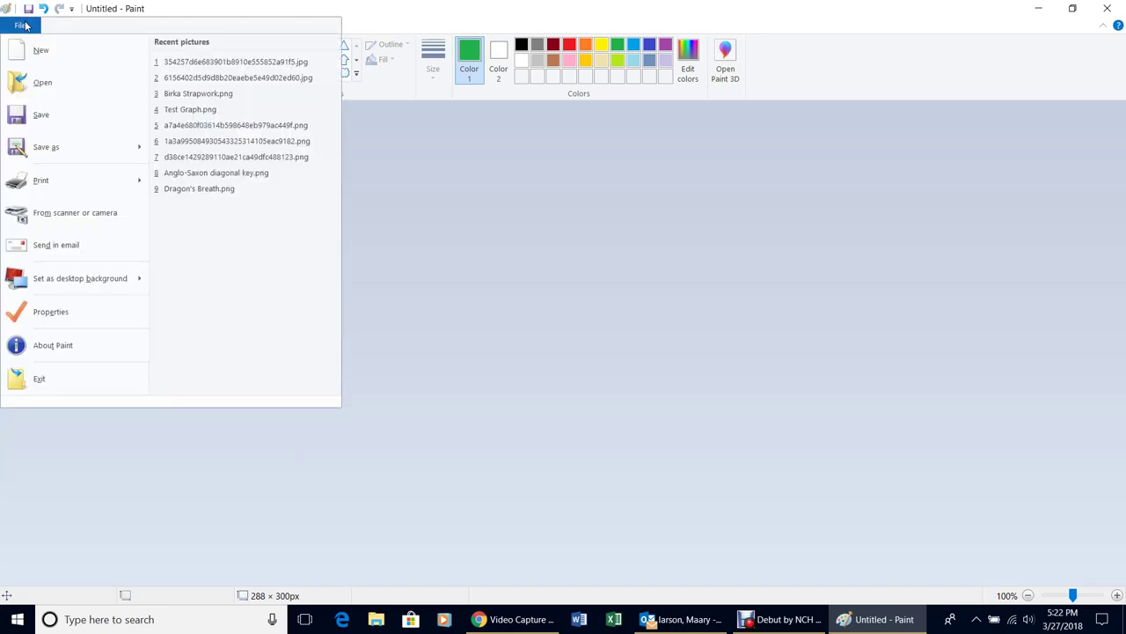
pyautogui.click(72, 160)
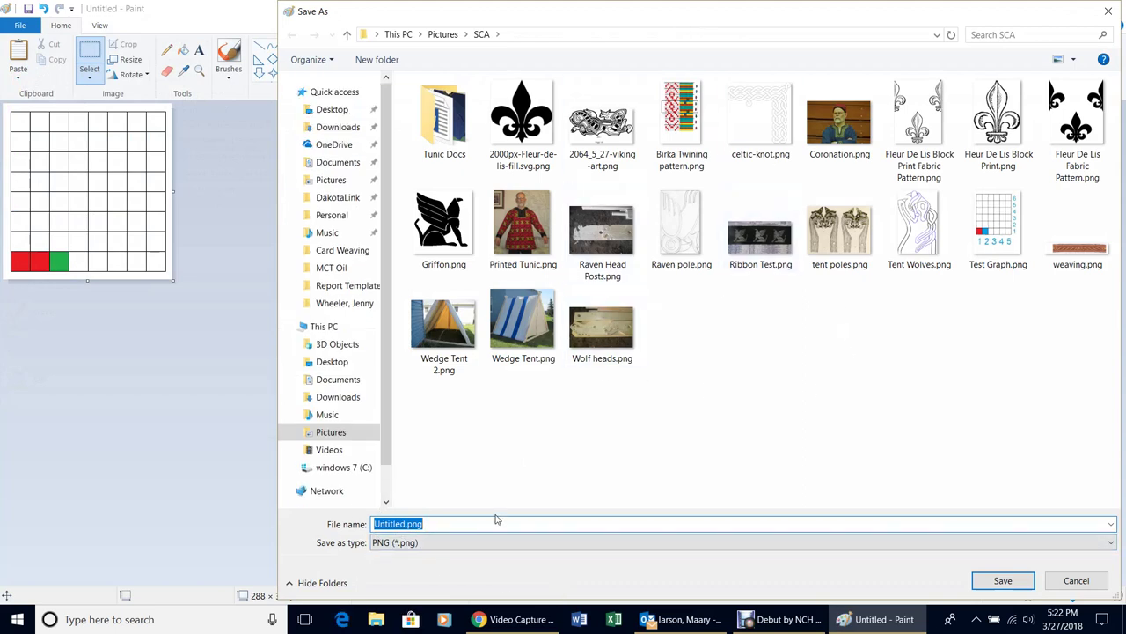
pyautogui.moveTo(428, 524); pyautogui.dragTo(368, 524)
pyautogui.write('8x8 gri')
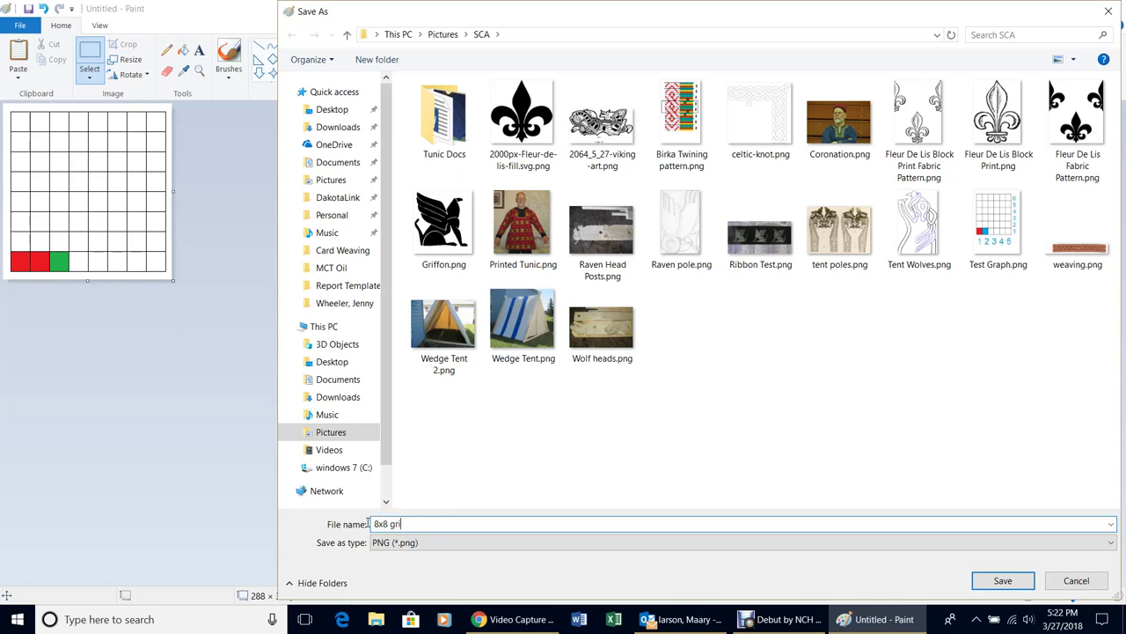
pyautogui.write('d')
pyautogui.press('Return')
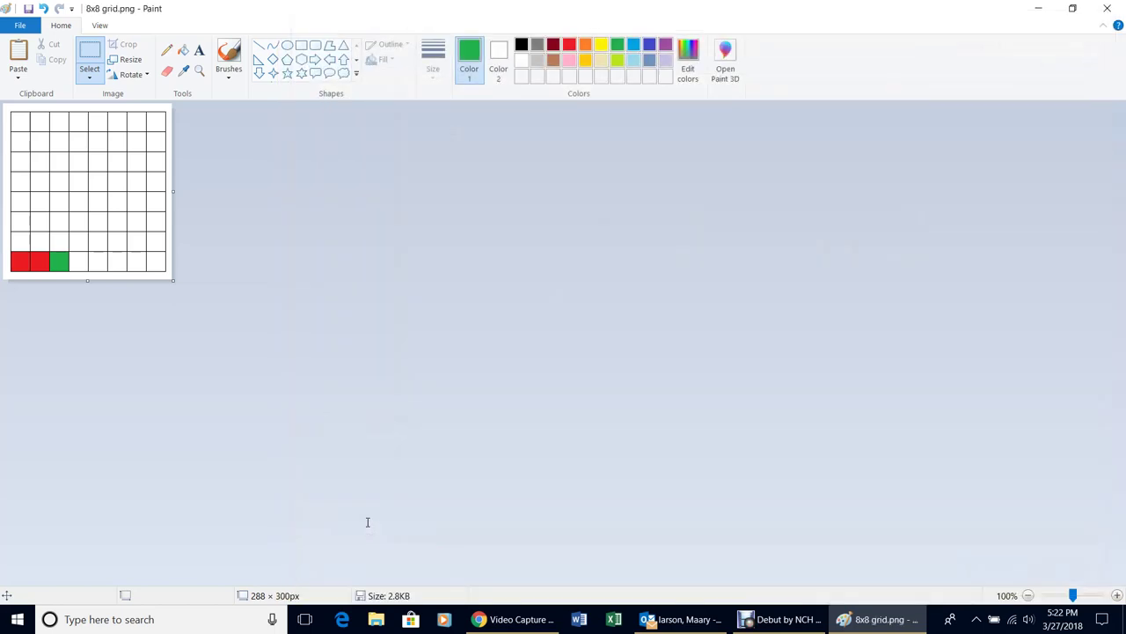
pyautogui.click(25, 28)
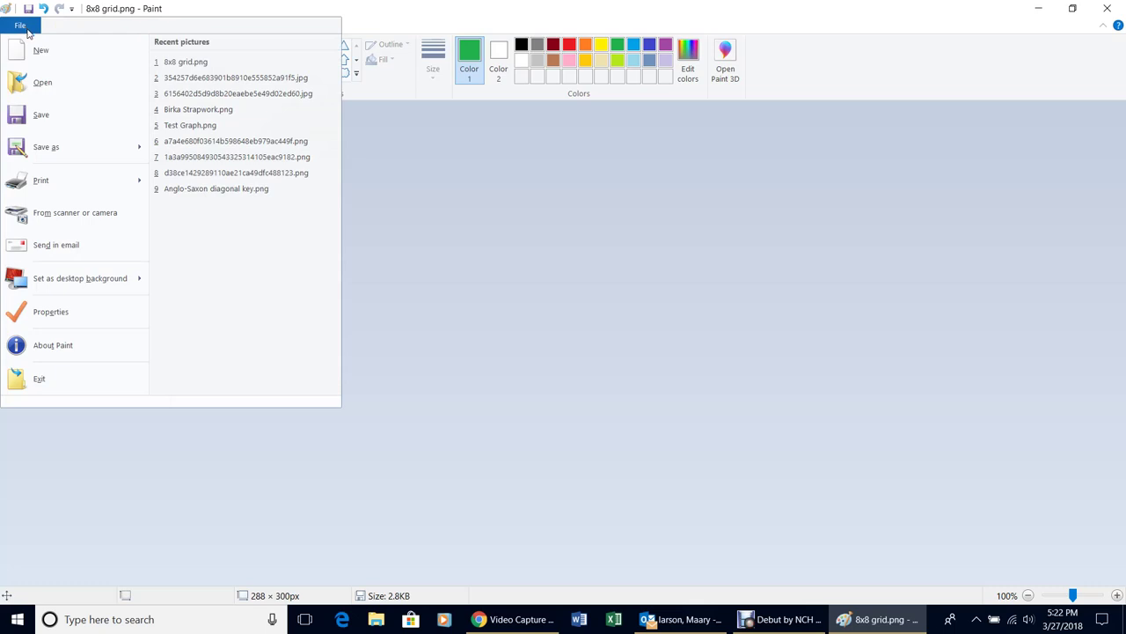
# Open Birka Twining pattern.png and widen its canvas from 657 to 1237 px
pyautogui.click(47, 91)
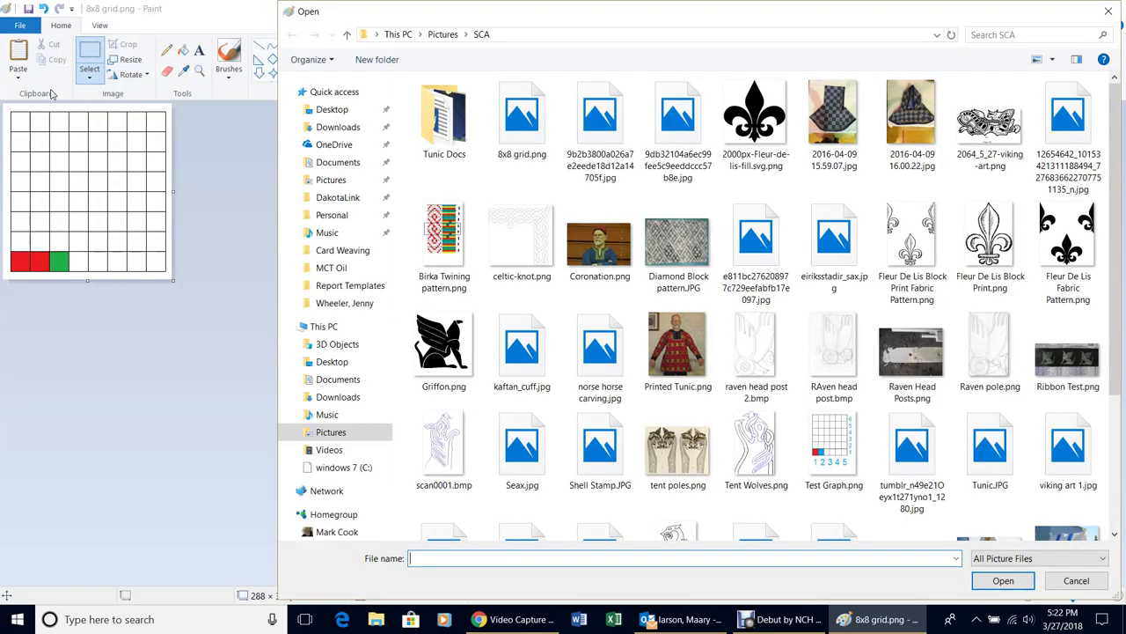
pyautogui.doubleClick(445, 252)
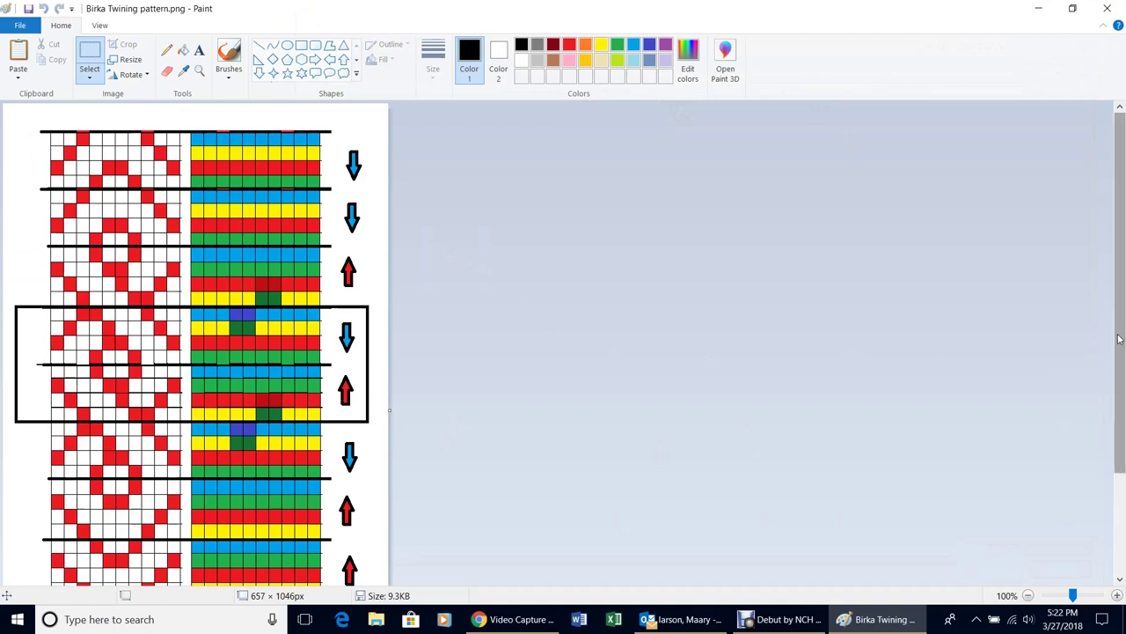
pyautogui.scroll(-2, 1118, 339)
pyautogui.scroll(2, 1118, 339)
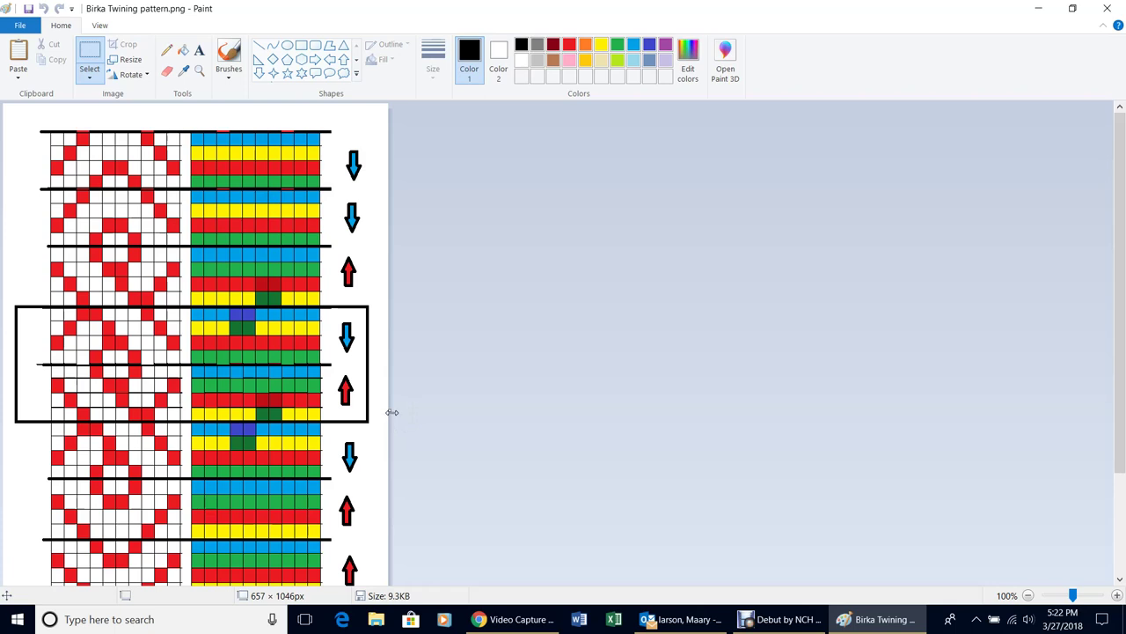
pyautogui.moveTo(391, 410); pyautogui.dragTo(729, 413)
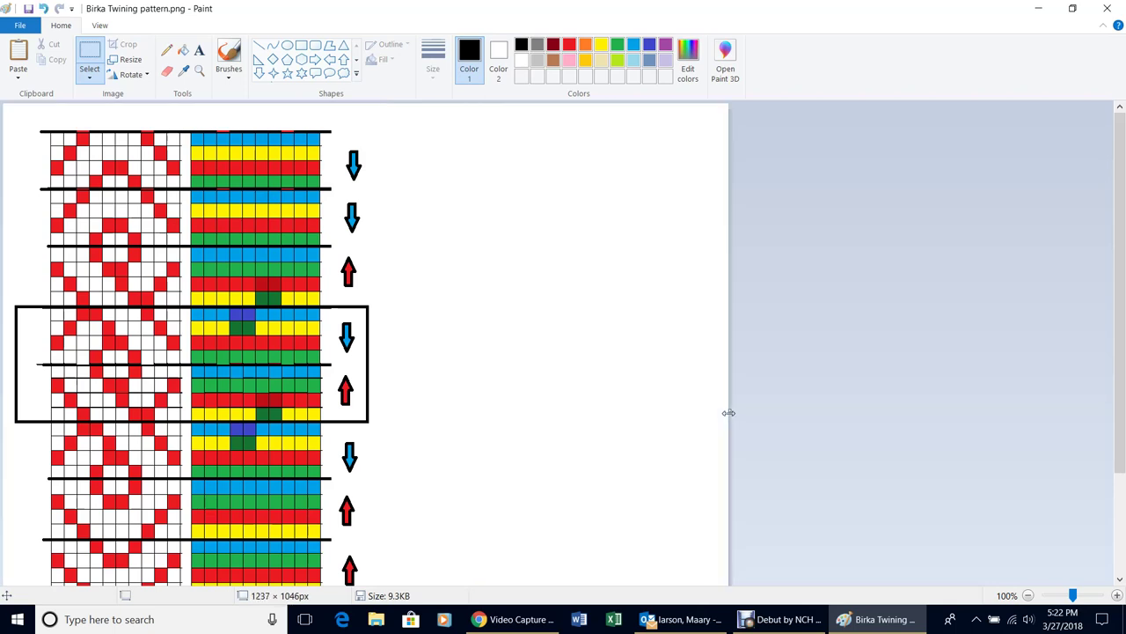
# Paste 8x8 grid.png from file and drag it to the right of the arrows
pyautogui.click(18, 80)
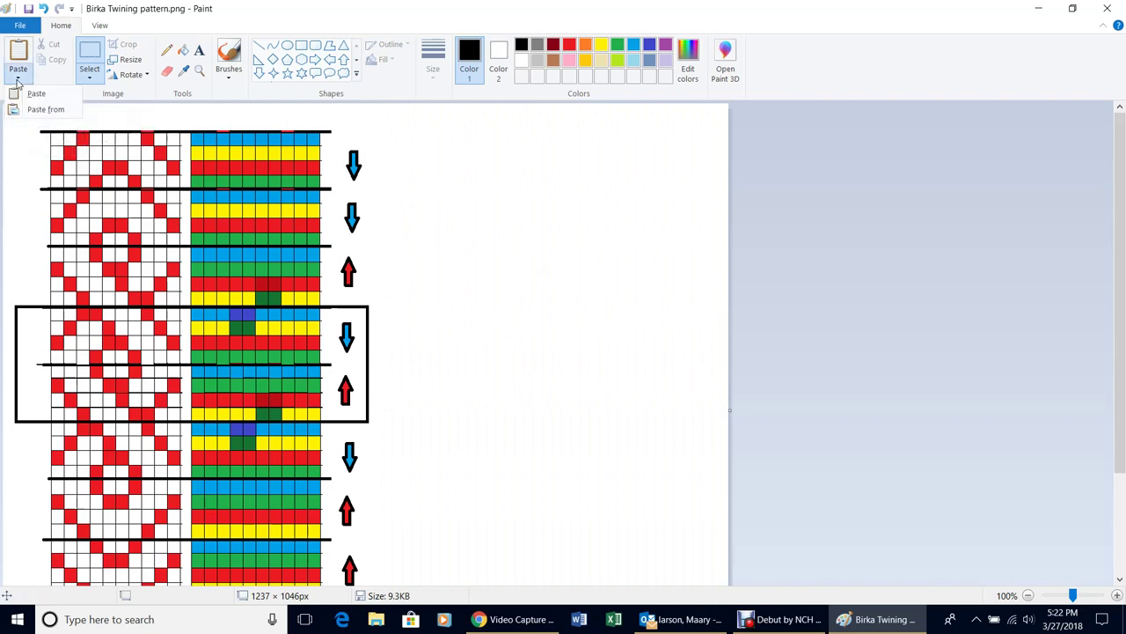
pyautogui.click(62, 116)
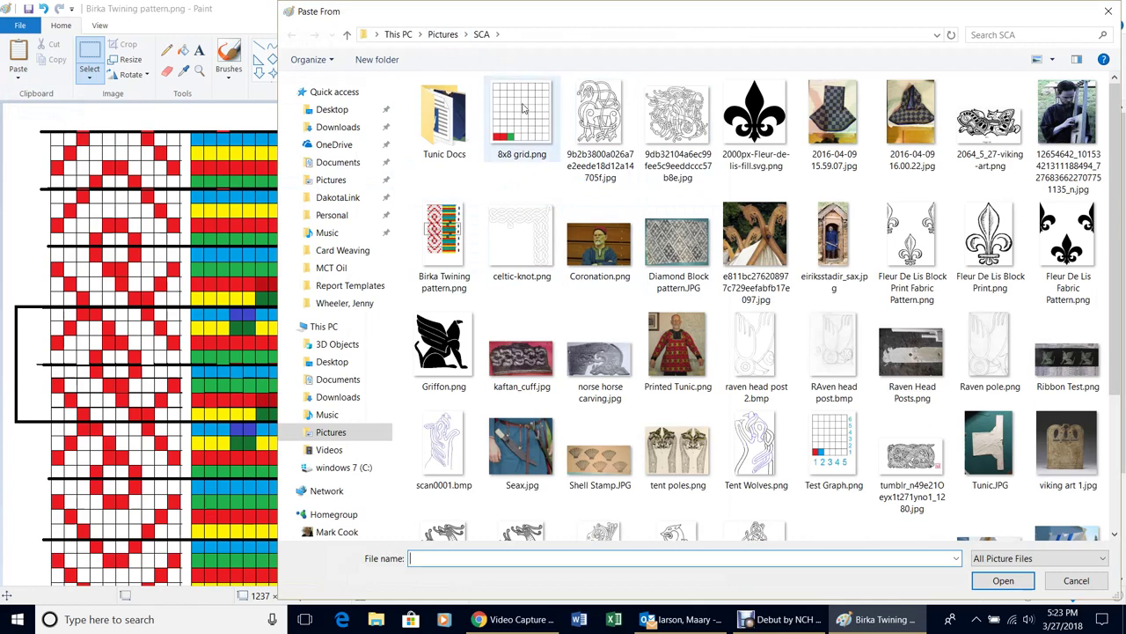
pyautogui.click(524, 107)
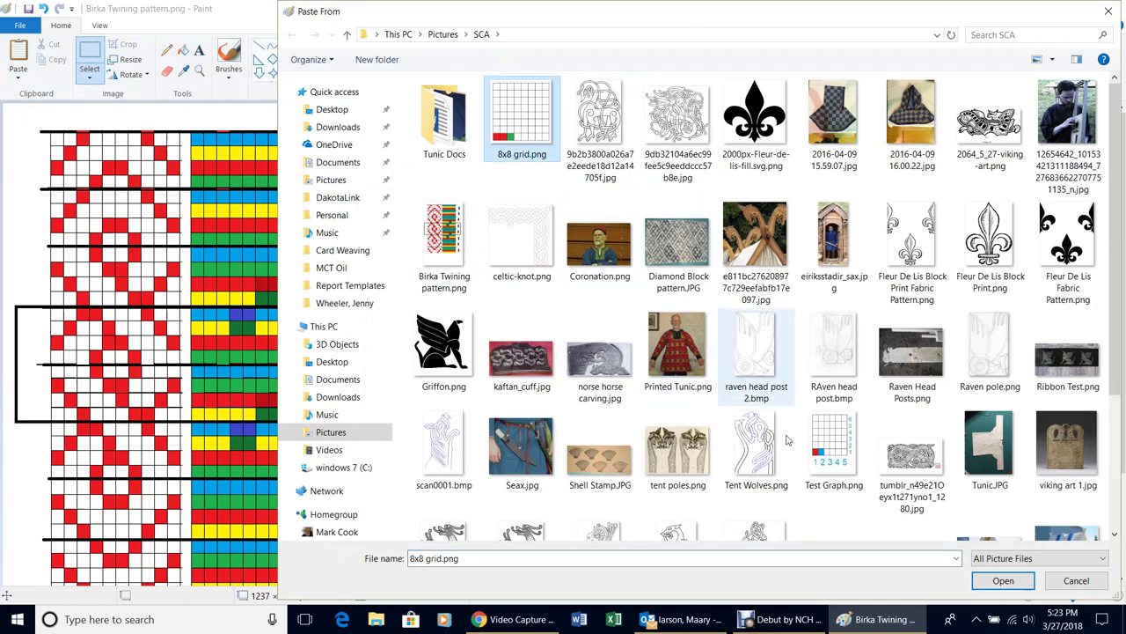
pyautogui.click(1001, 582)
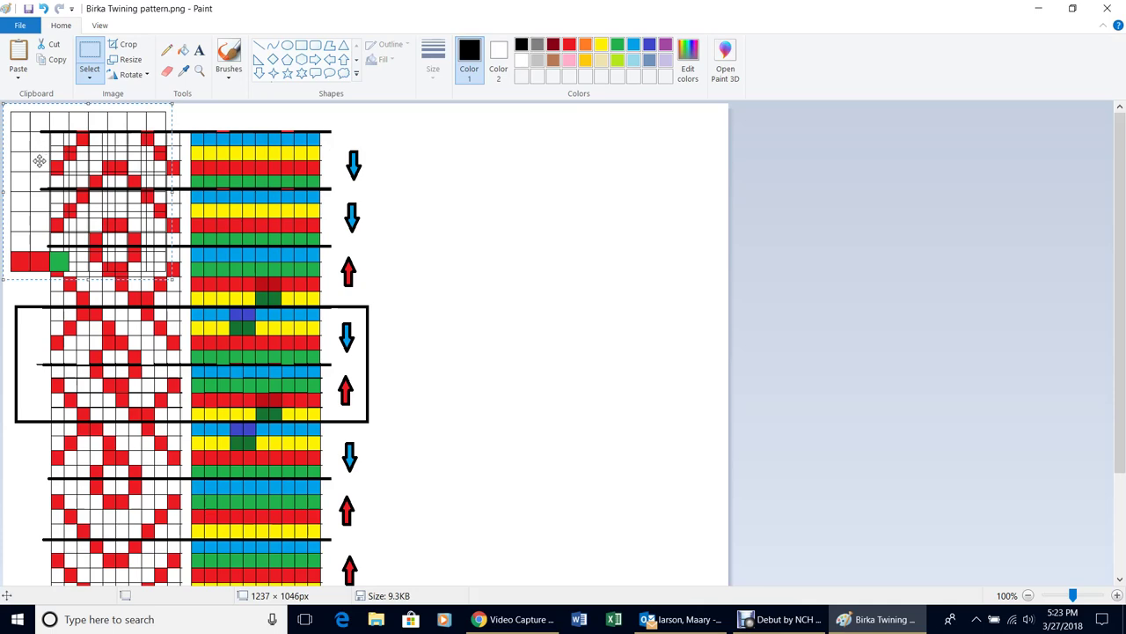
pyautogui.moveTo(39, 160); pyautogui.dragTo(500, 185)
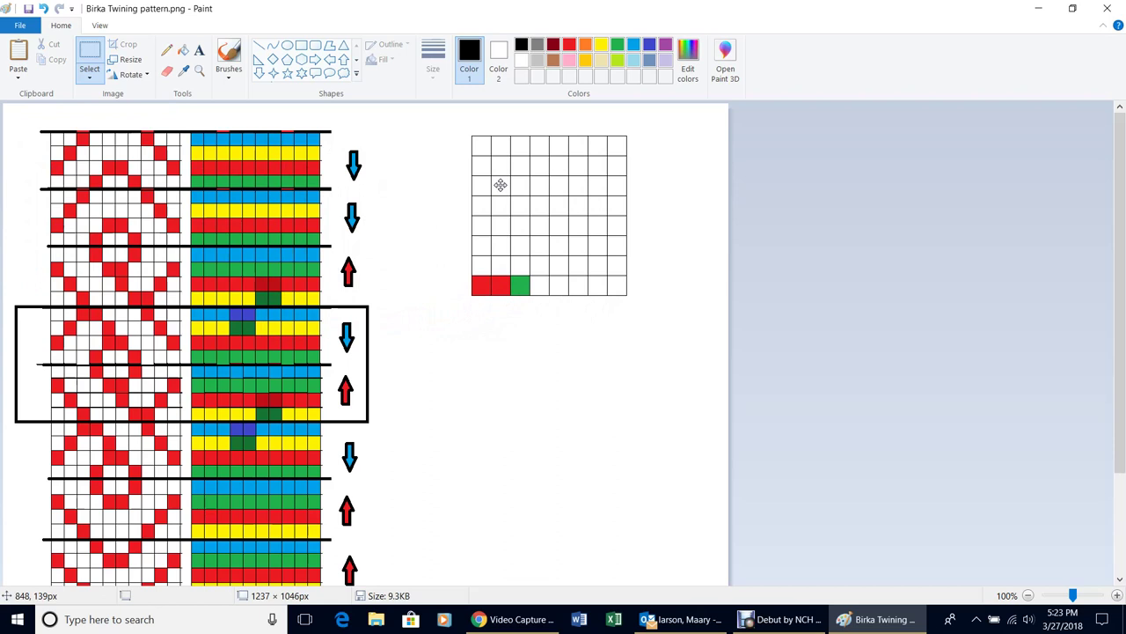
pyautogui.click(549, 474)
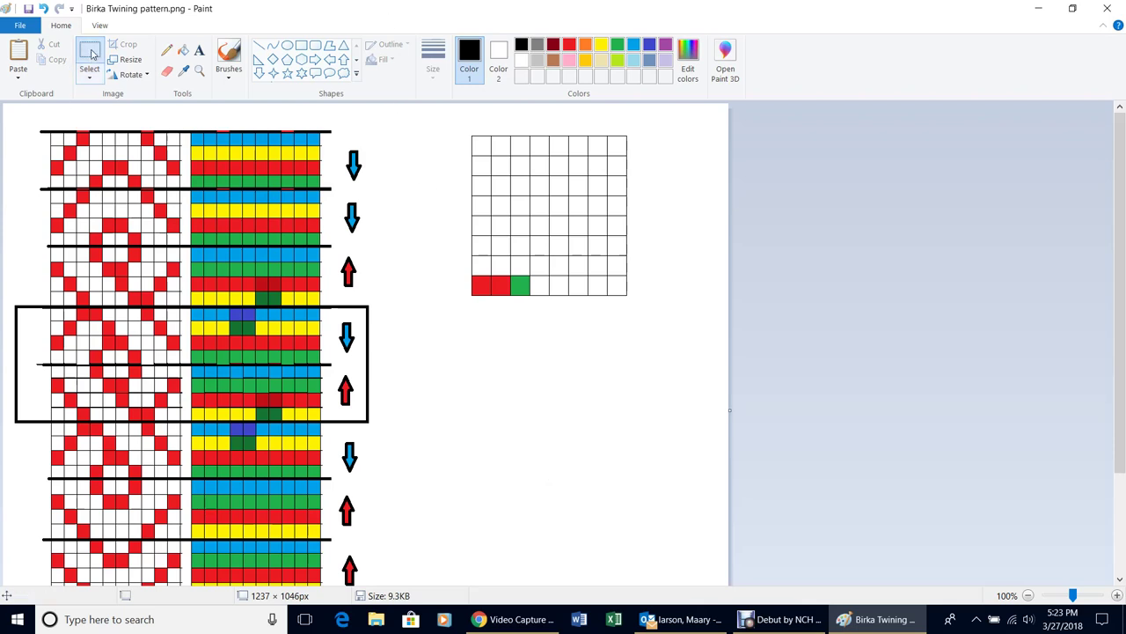
# Reselect the pasted grid and move it lower, closer beside the pattern
pyautogui.moveTo(454, 123); pyautogui.dragTo(651, 315)
pyautogui.moveTo(595, 244); pyautogui.dragTo(520, 410)
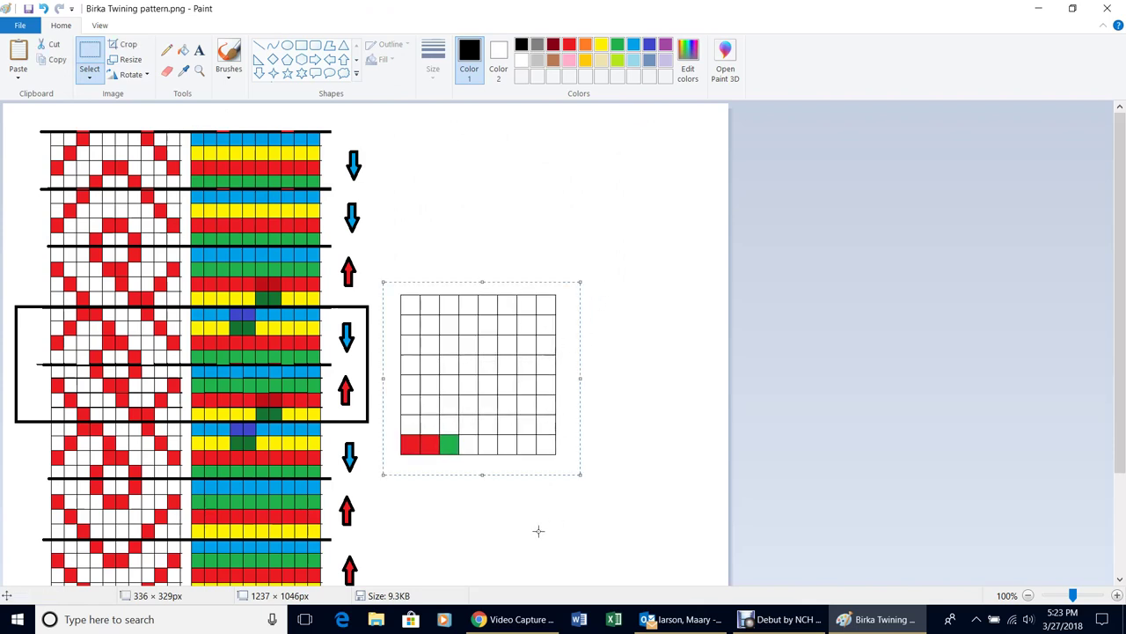
pyautogui.click(614, 195)
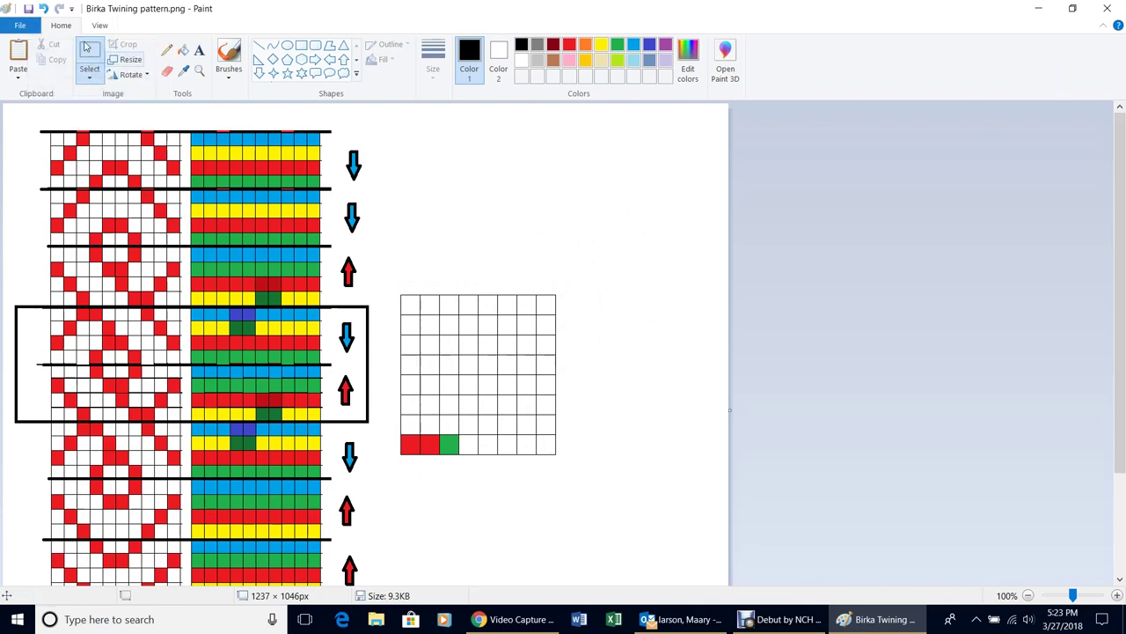
pyautogui.click(29, 28)
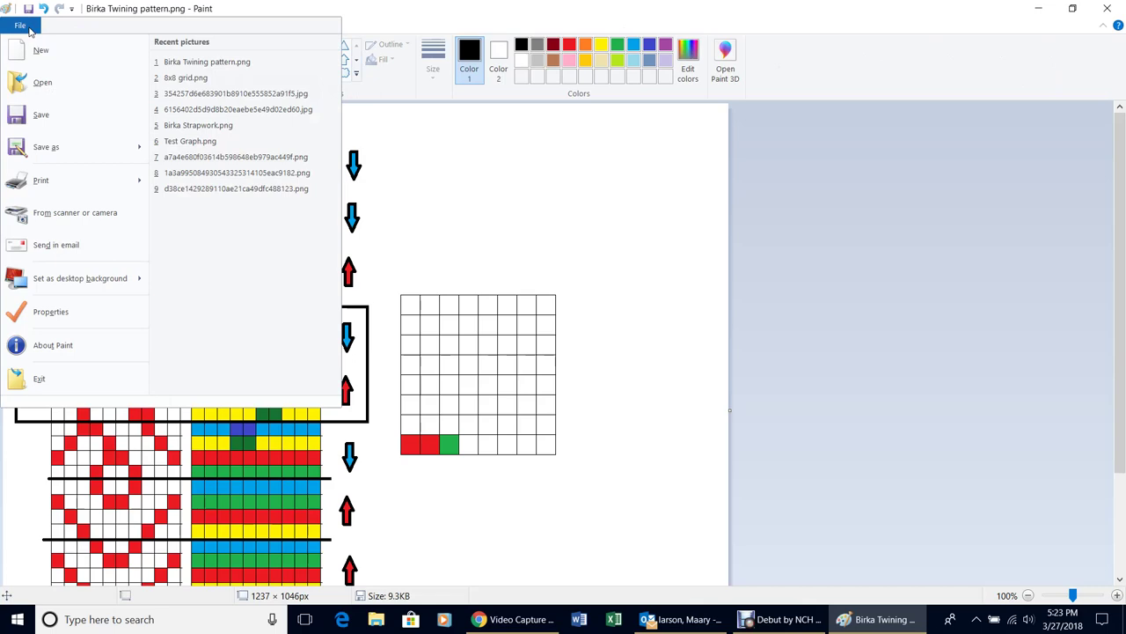
# Discard the Birka Twining pattern changes for a new blank canvas, then switch to Video Capture
pyautogui.click(35, 60)
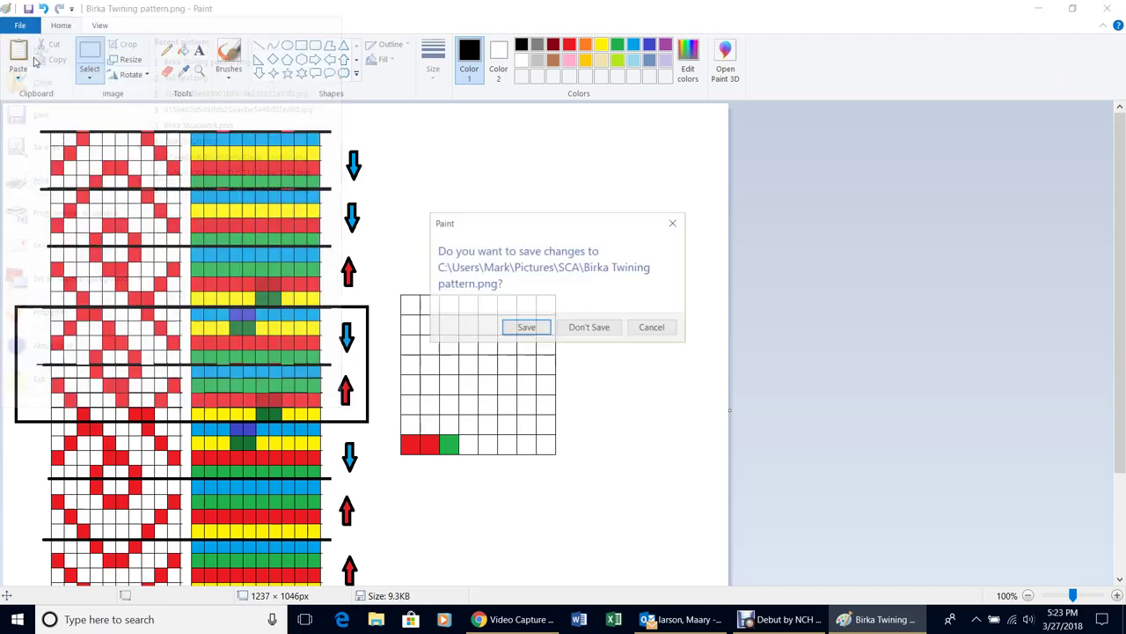
pyautogui.click(592, 327)
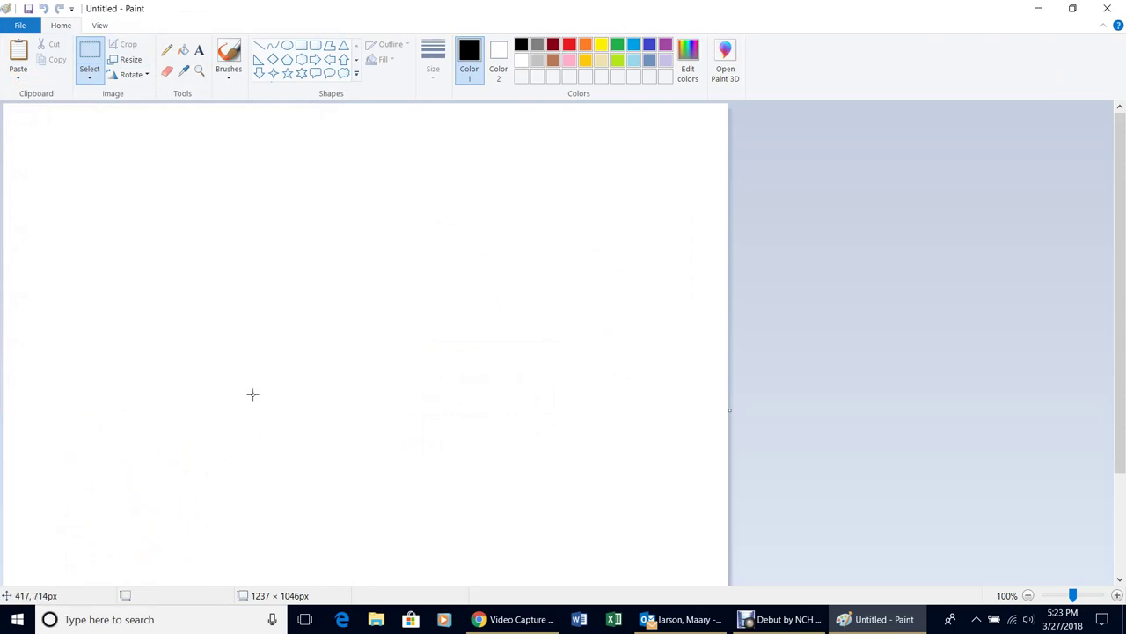
pyautogui.click(503, 628)
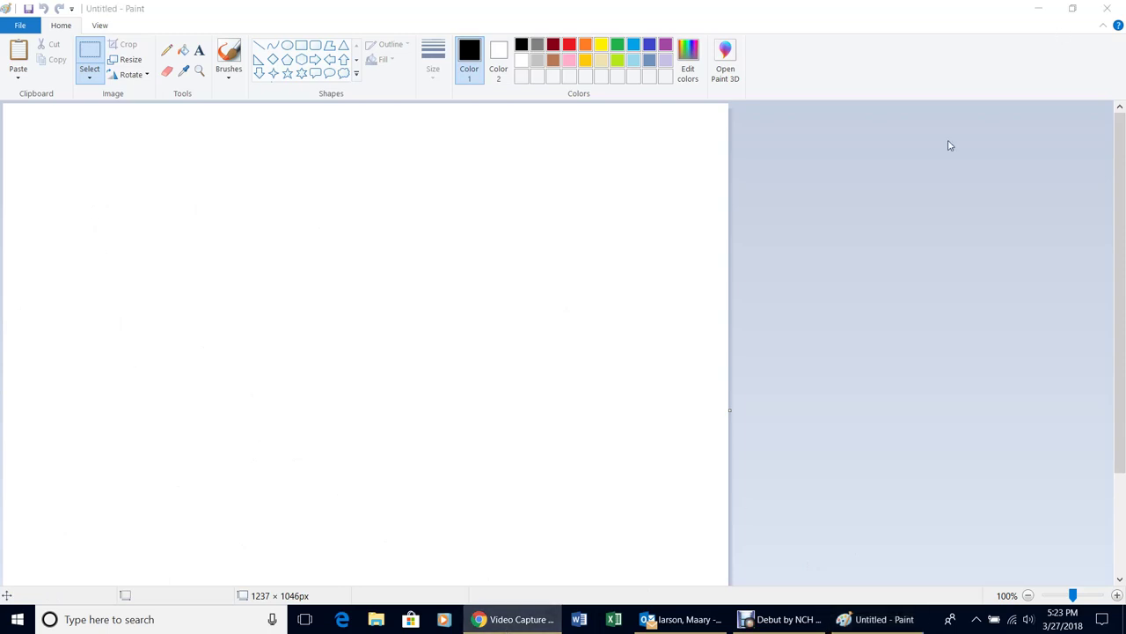
# Open a new Chrome window and Google 'pintrist card weaving directions'
pyautogui.rightClick(521, 622)
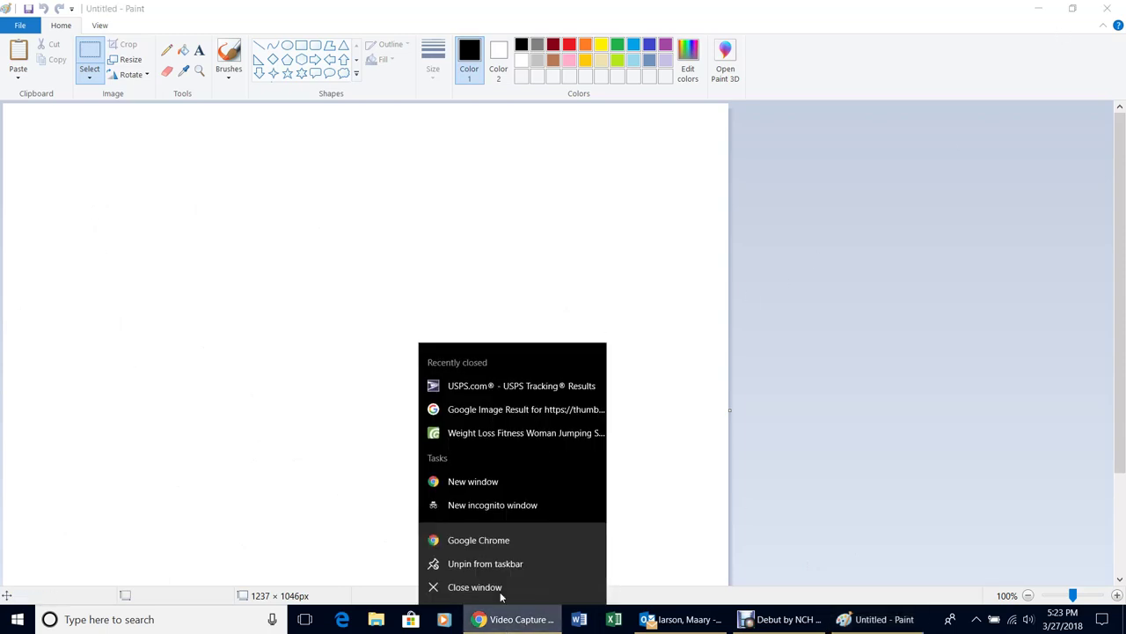
pyautogui.click(484, 543)
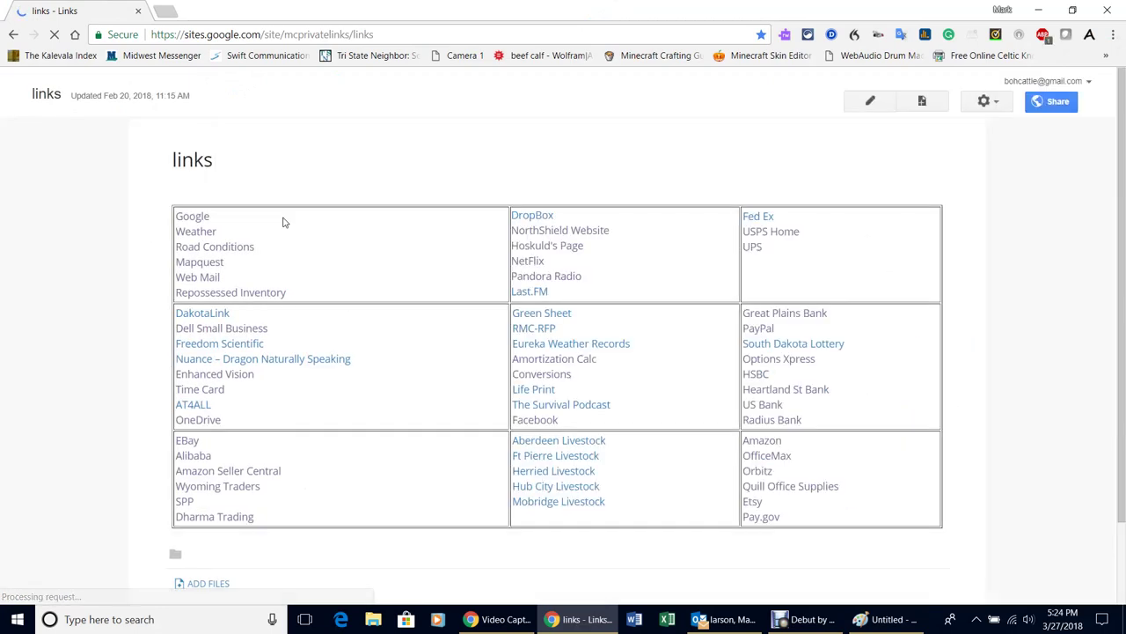
pyautogui.click(203, 220)
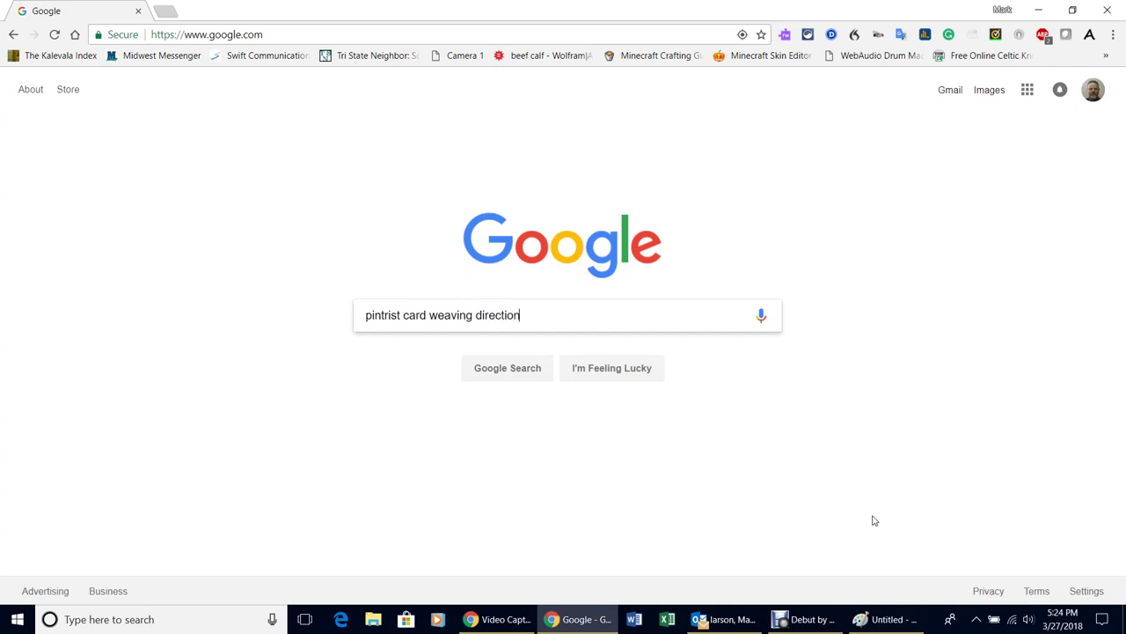
pyautogui.click(509, 375)
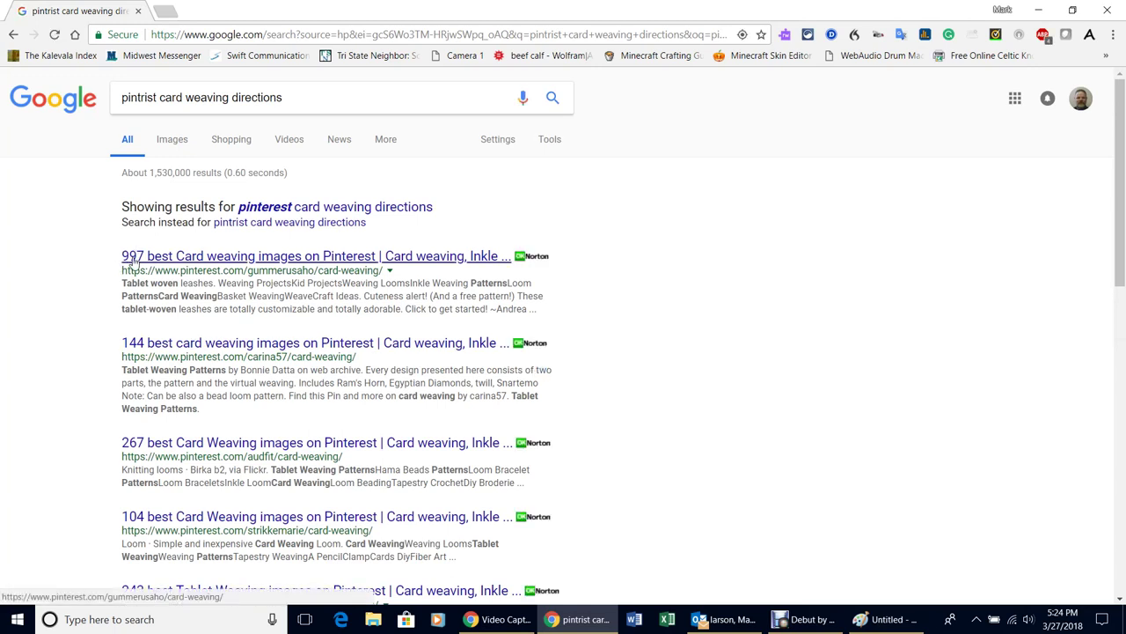
# Open the first Pinterest result, then the blue spiral pattern pin's full-size image
pyautogui.click(330, 259)
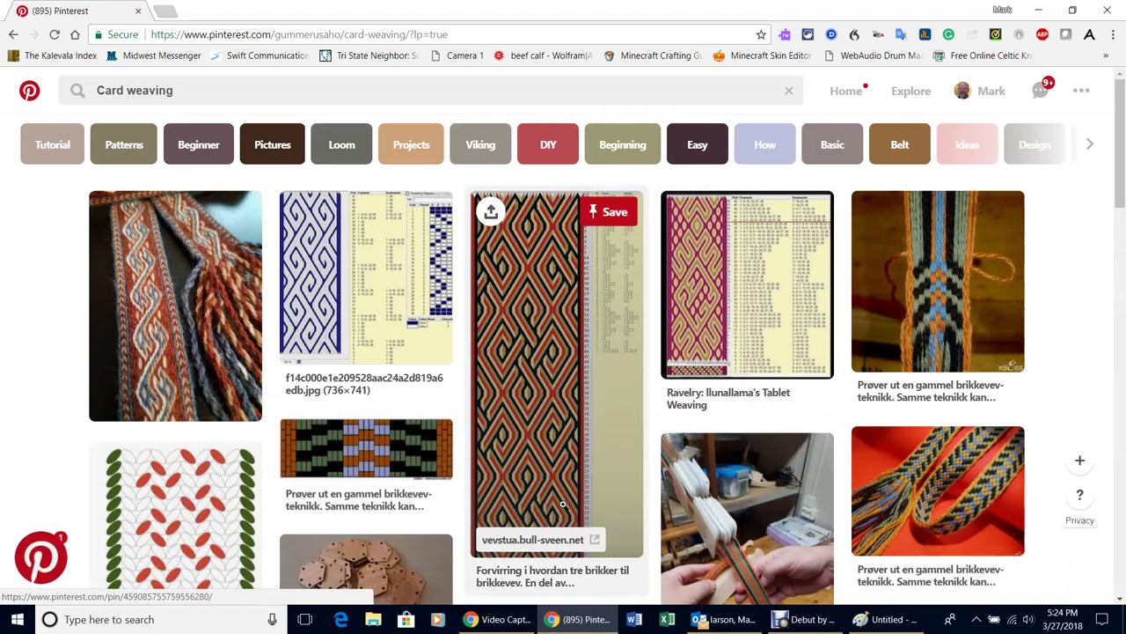
pyautogui.scroll(-1, 562, 504)
pyautogui.scroll(-1, 562, 504)
pyautogui.scroll(2, 561, 504)
pyautogui.click(367, 289)
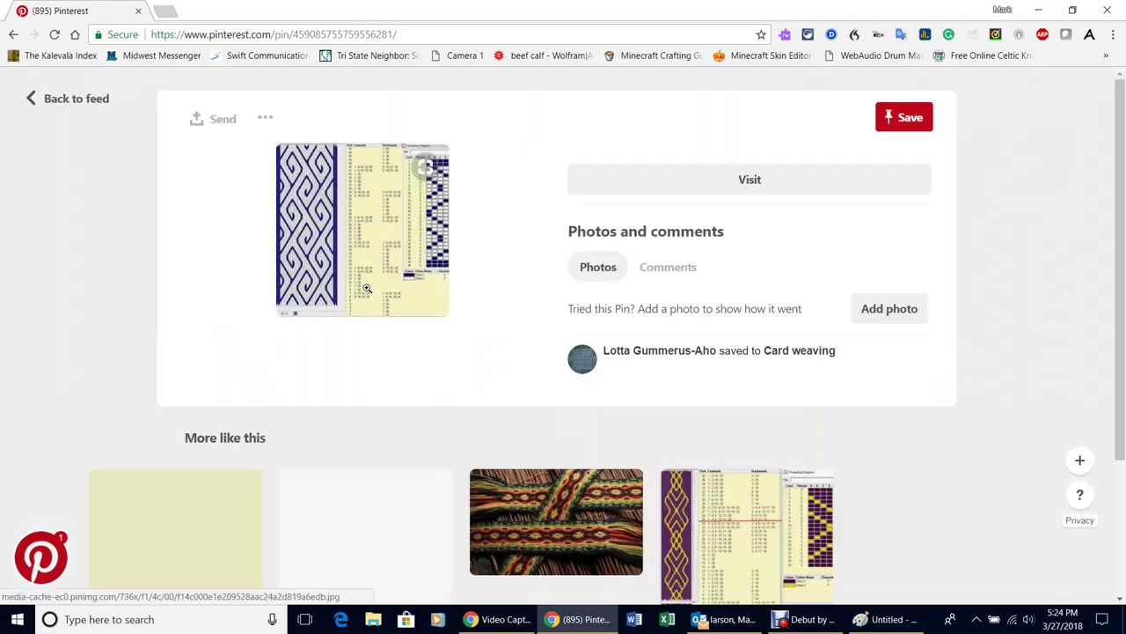
pyautogui.click(374, 234)
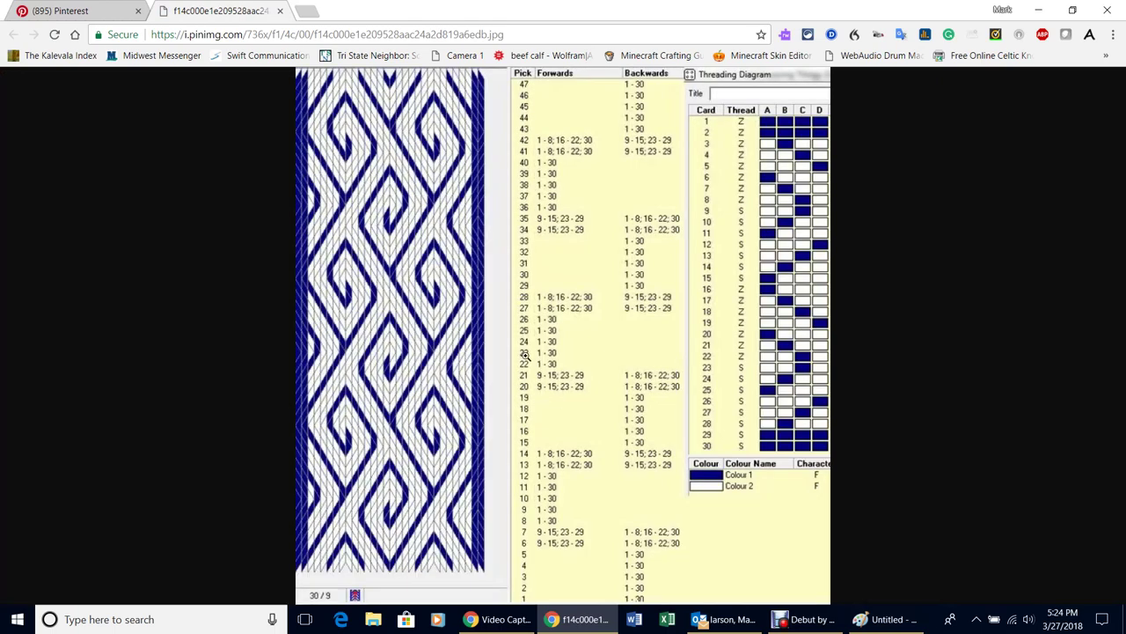
# Save the full-size spiral pattern image as a JPEG in Pictures, keeping its file name
pyautogui.rightClick(567, 262)
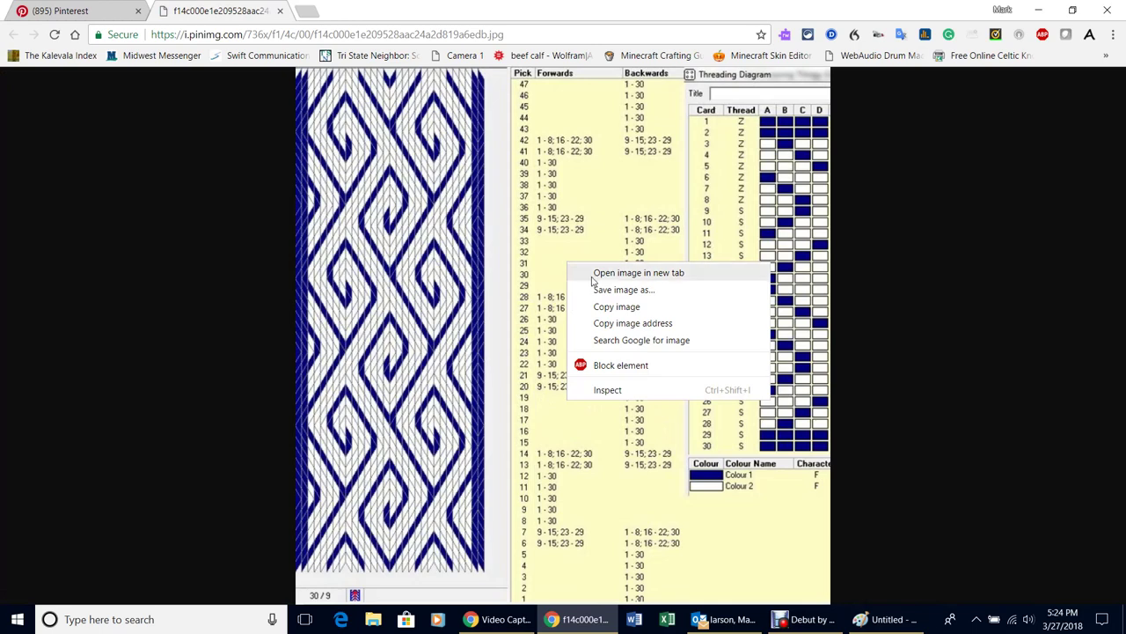
pyautogui.click(612, 295)
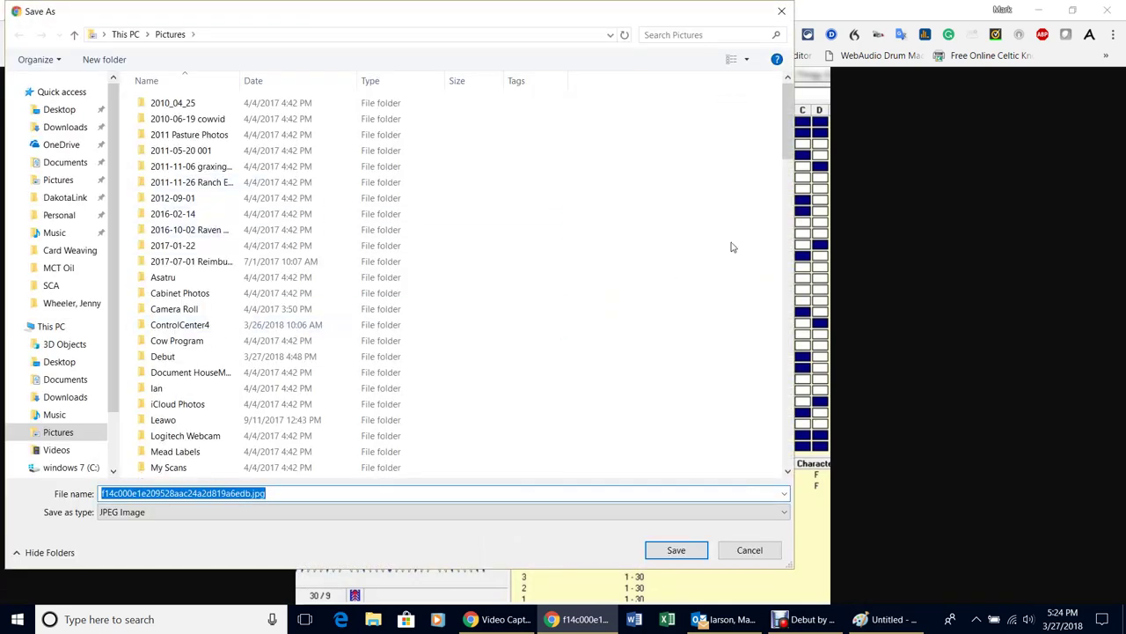
pyautogui.moveTo(779, 134); pyautogui.dragTo(793, 185)
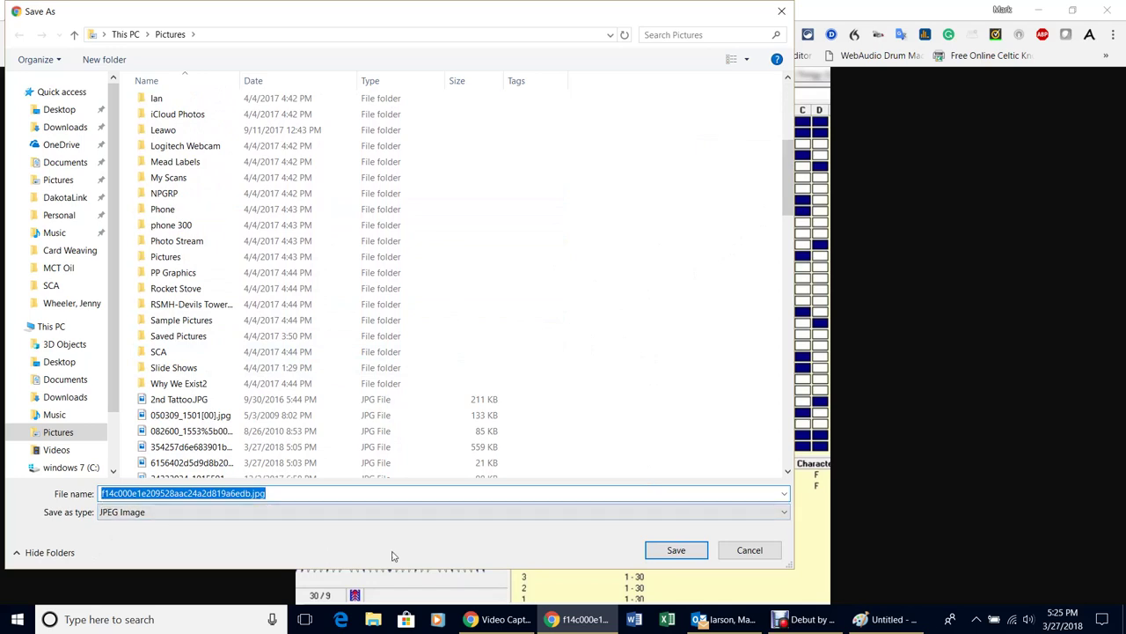
pyautogui.click(674, 549)
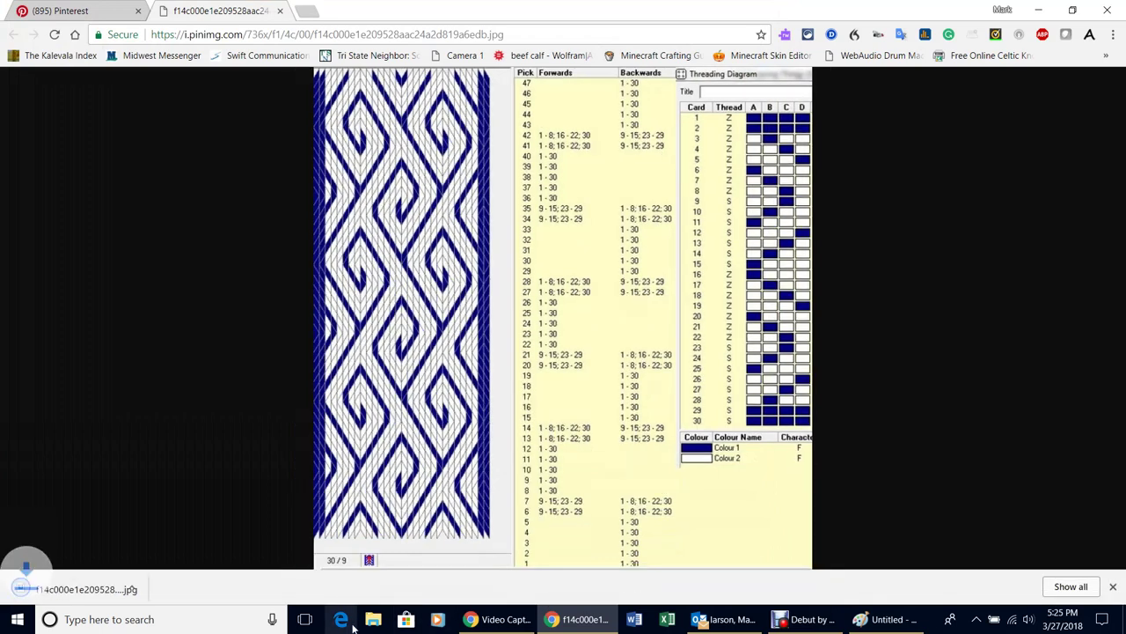
# Open the downloaded spiral pattern JPEG from the Pictures folder in Paint for editing
pyautogui.click(373, 620)
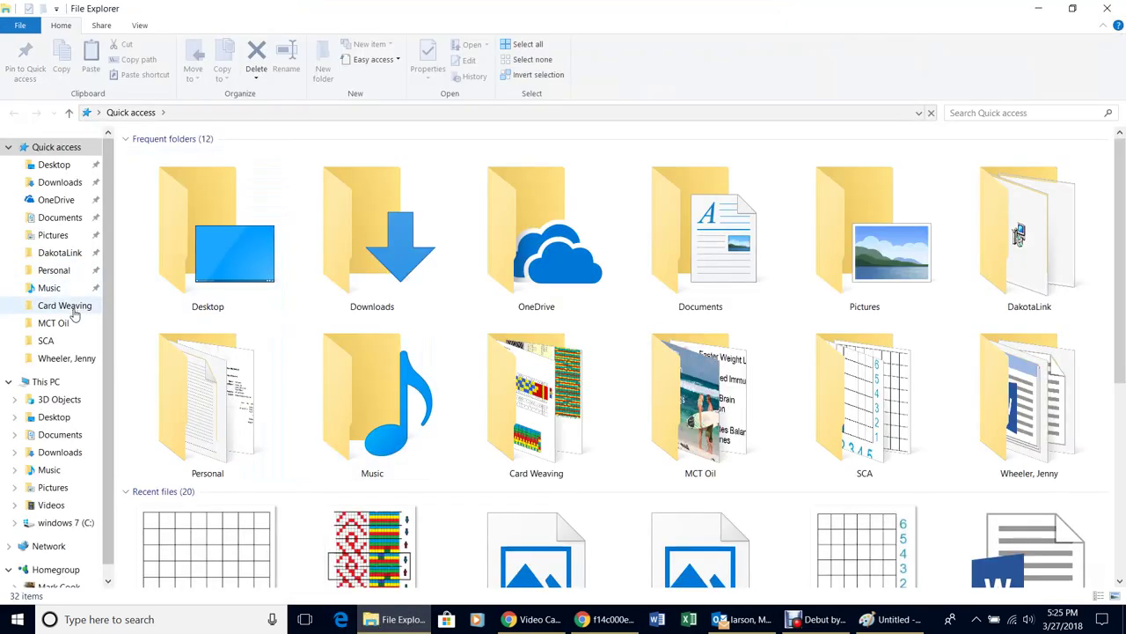
pyautogui.click(66, 235)
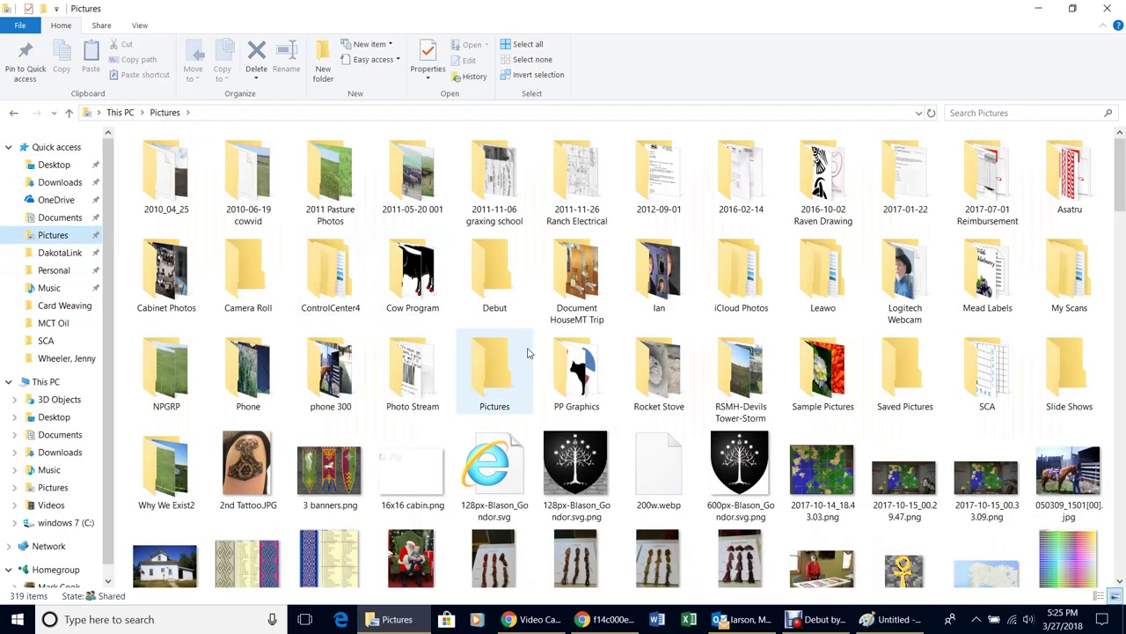
pyautogui.scroll(-10, 528, 353)
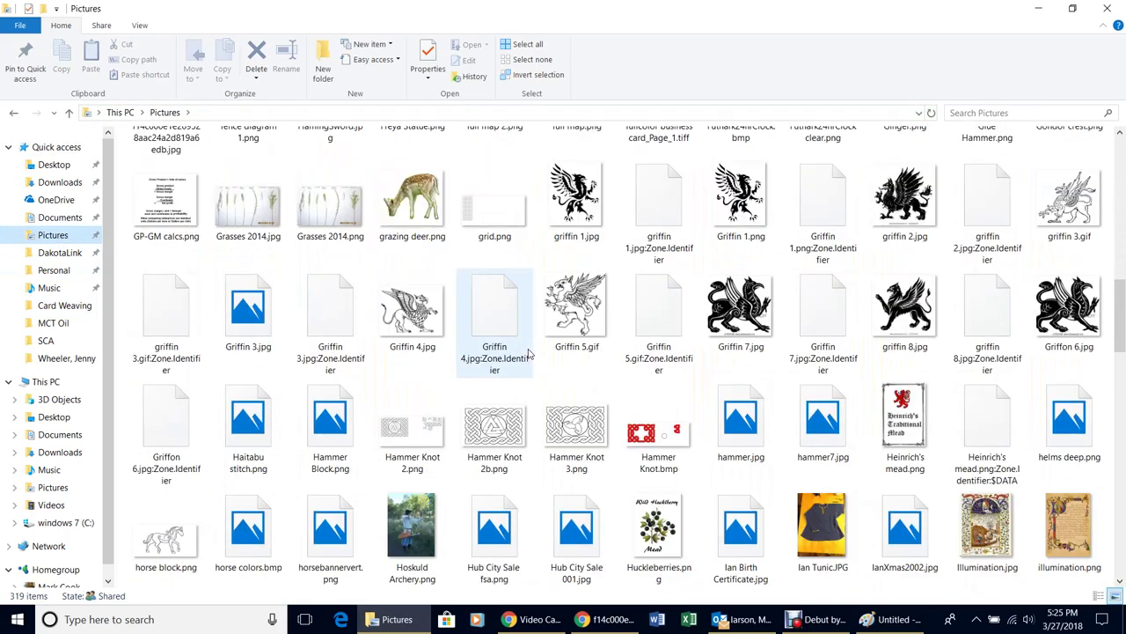
pyautogui.scroll(3, 528, 353)
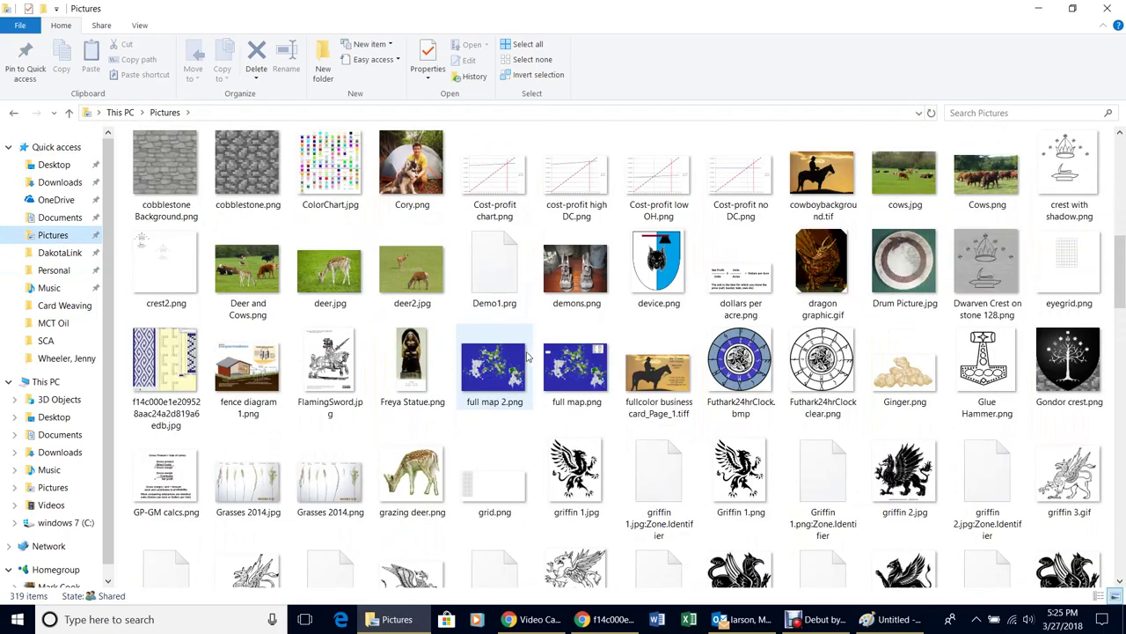
pyautogui.click(161, 368)
pyautogui.rightClick(161, 368)
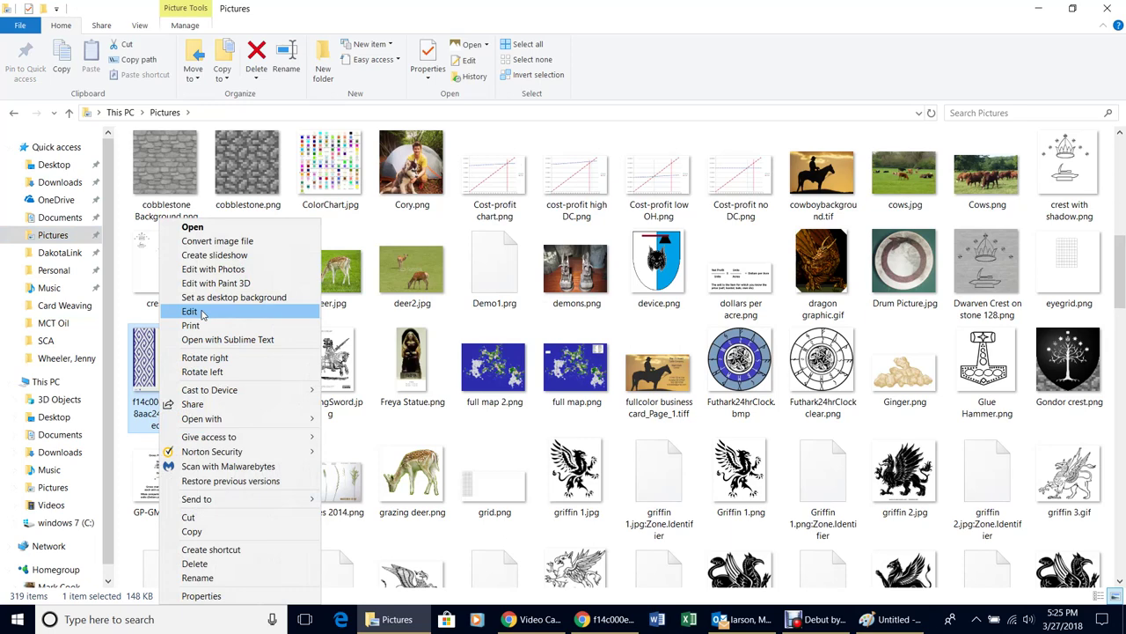
pyautogui.click(201, 314)
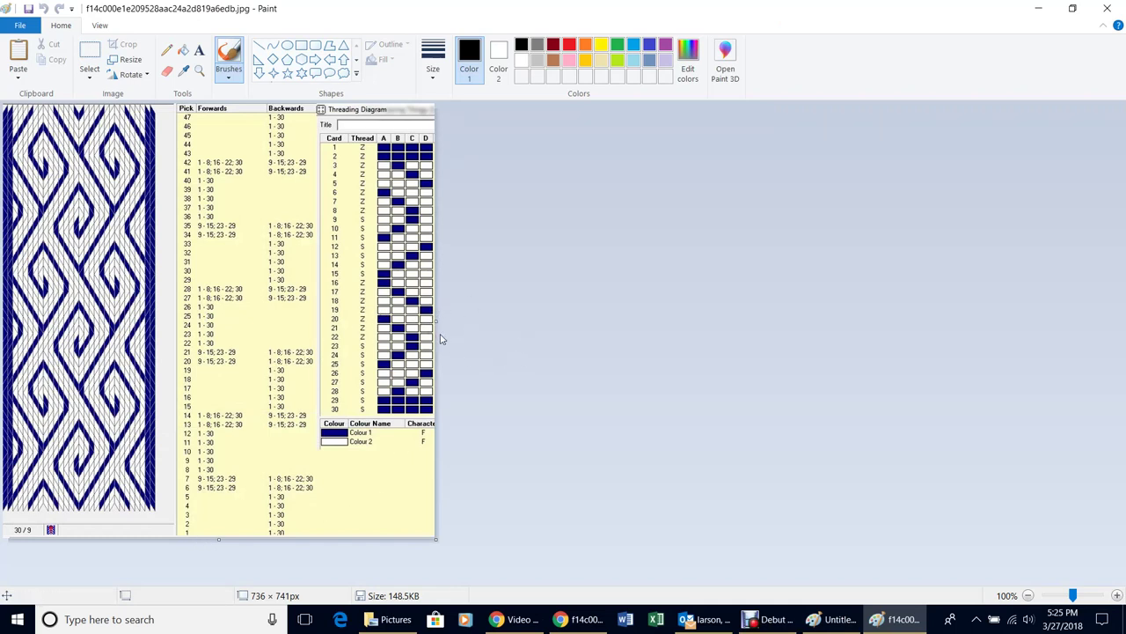
# Widen the spiral pattern canvas to 1233 × 741px
pyautogui.moveTo(437, 321); pyautogui.dragTo(727, 320)
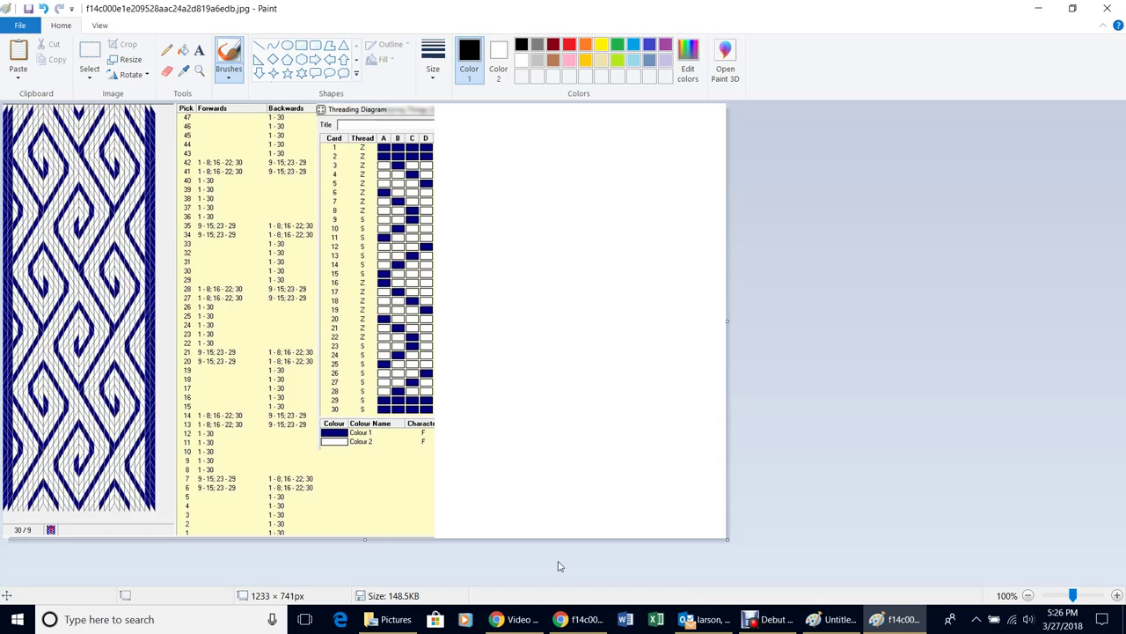
# Paste 8x8 grid.png beside the threading diagram and widen the canvas to 1705 × 741px
pyautogui.click(18, 75)
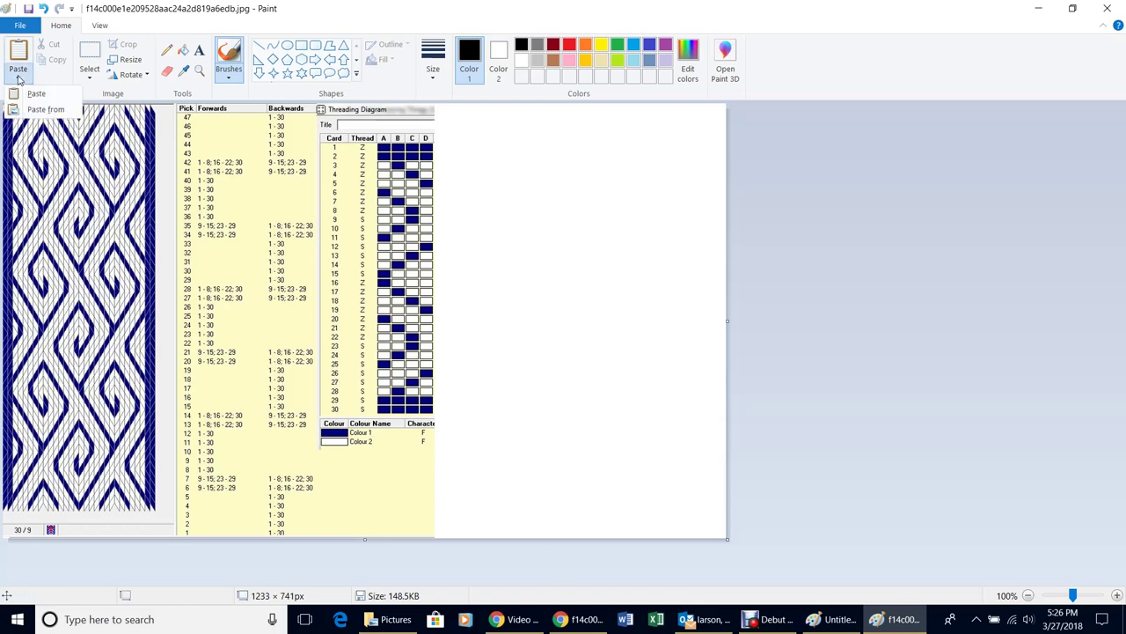
pyautogui.click(48, 111)
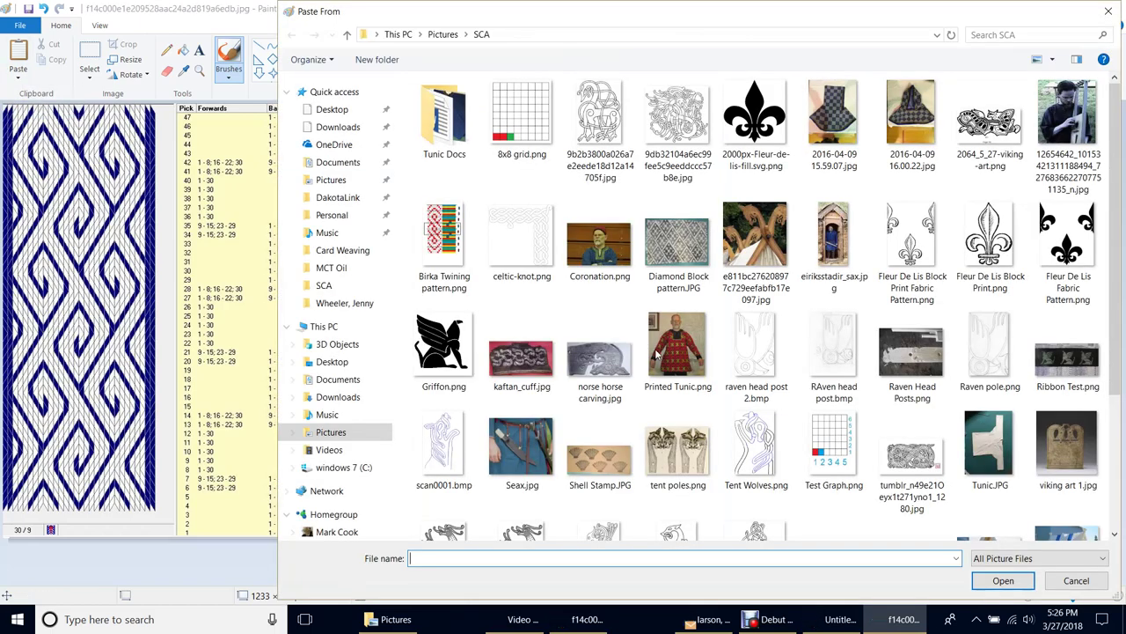
pyautogui.doubleClick(511, 123)
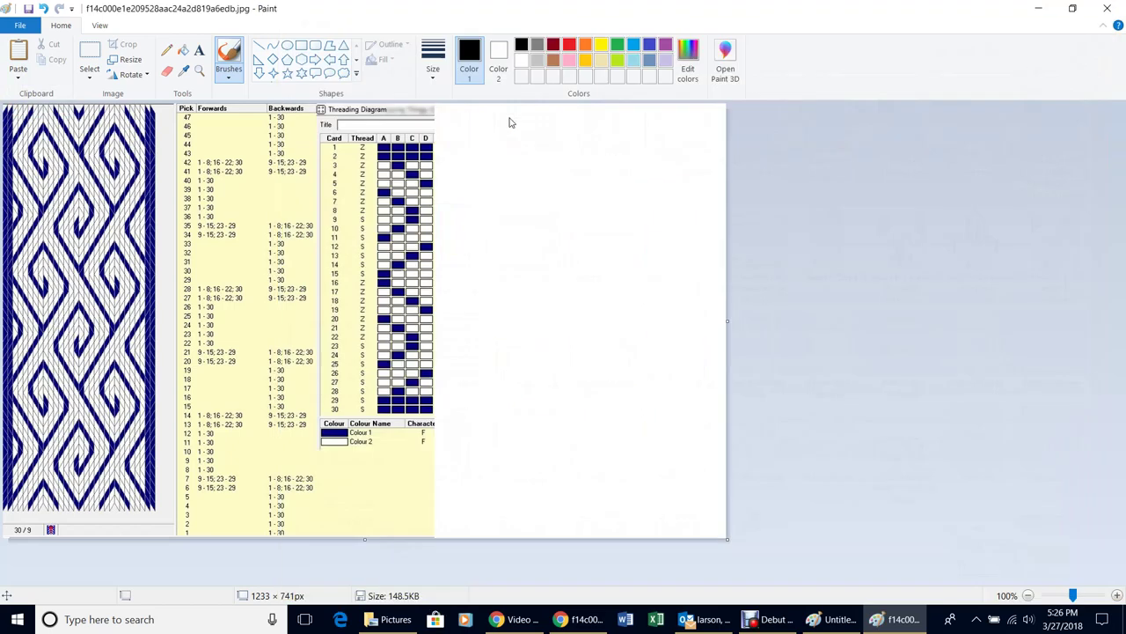
pyautogui.moveTo(65, 196); pyautogui.dragTo(509, 216)
pyautogui.click(704, 355)
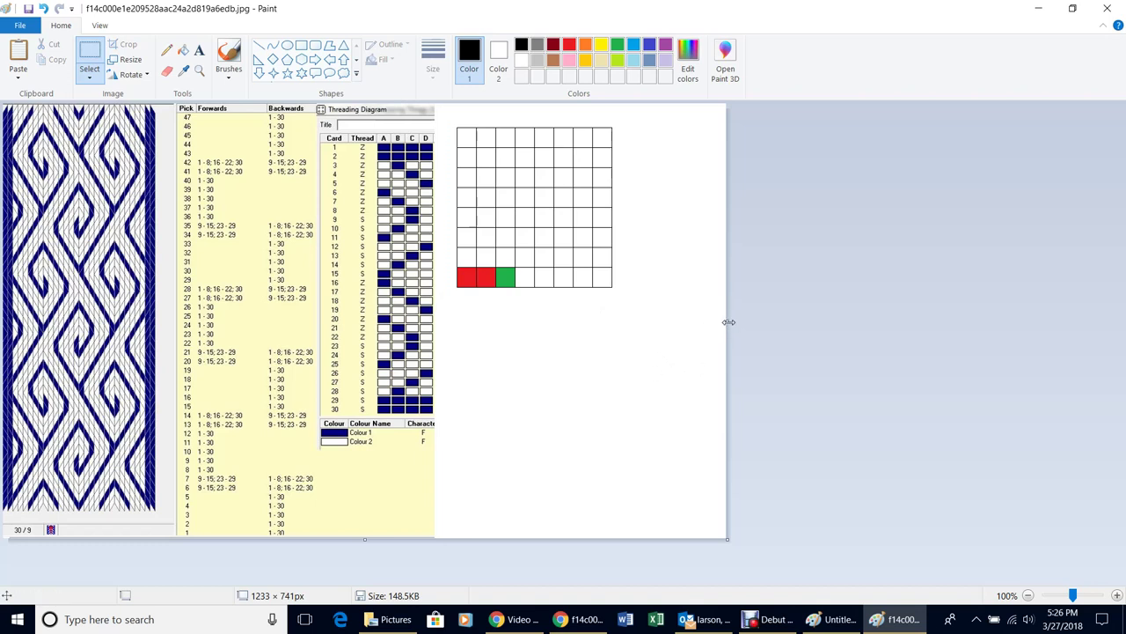
pyautogui.moveTo(729, 322); pyautogui.dragTo(1003, 319)
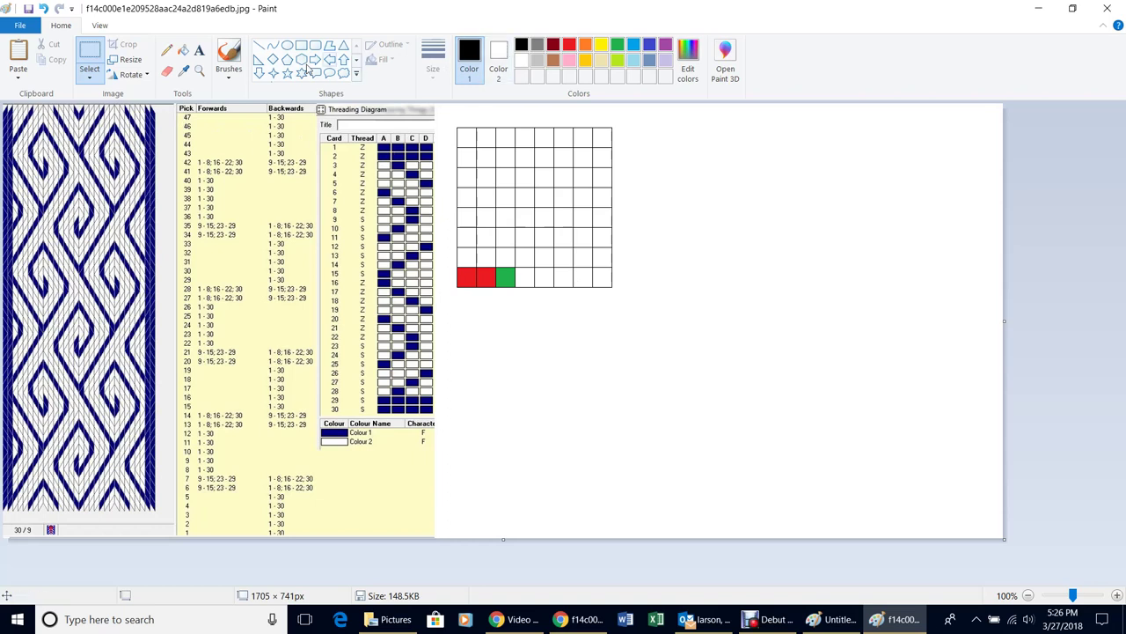
# Fill the two red cells and the green cell in the grid's bottom row with white
pyautogui.click(184, 51)
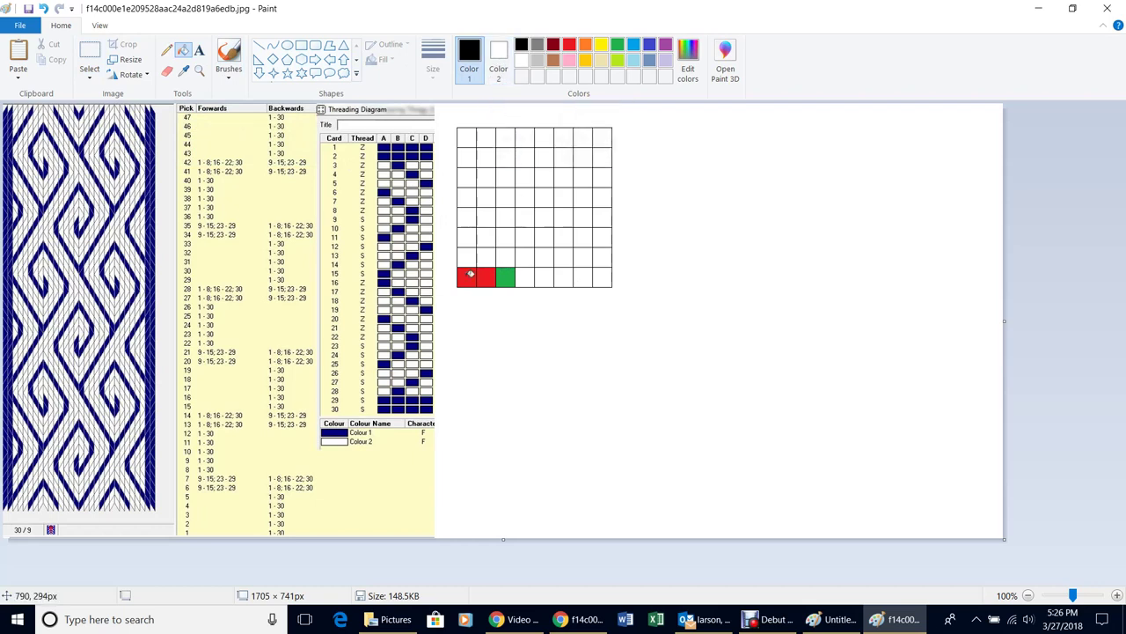
pyautogui.rightClick(470, 274)
pyautogui.rightClick(489, 269)
pyautogui.rightClick(508, 270)
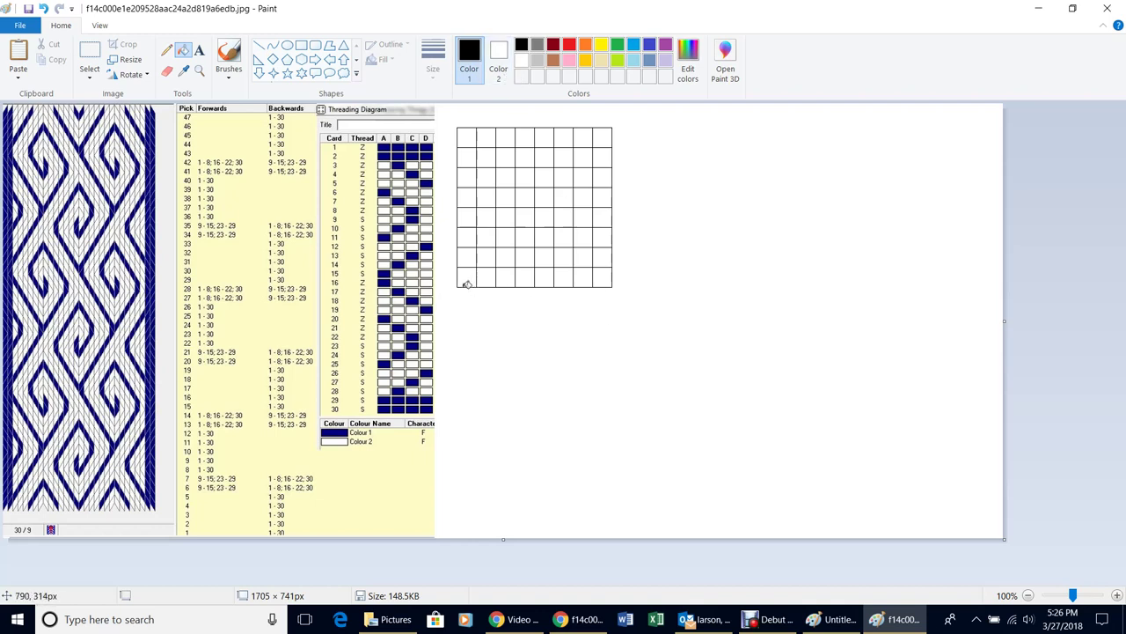
# Copy the grid, make the copy transparent and slide it right to form 16 columns by 8 rows
pyautogui.click(95, 55)
pyautogui.moveTo(447, 113); pyautogui.dragTo(629, 328)
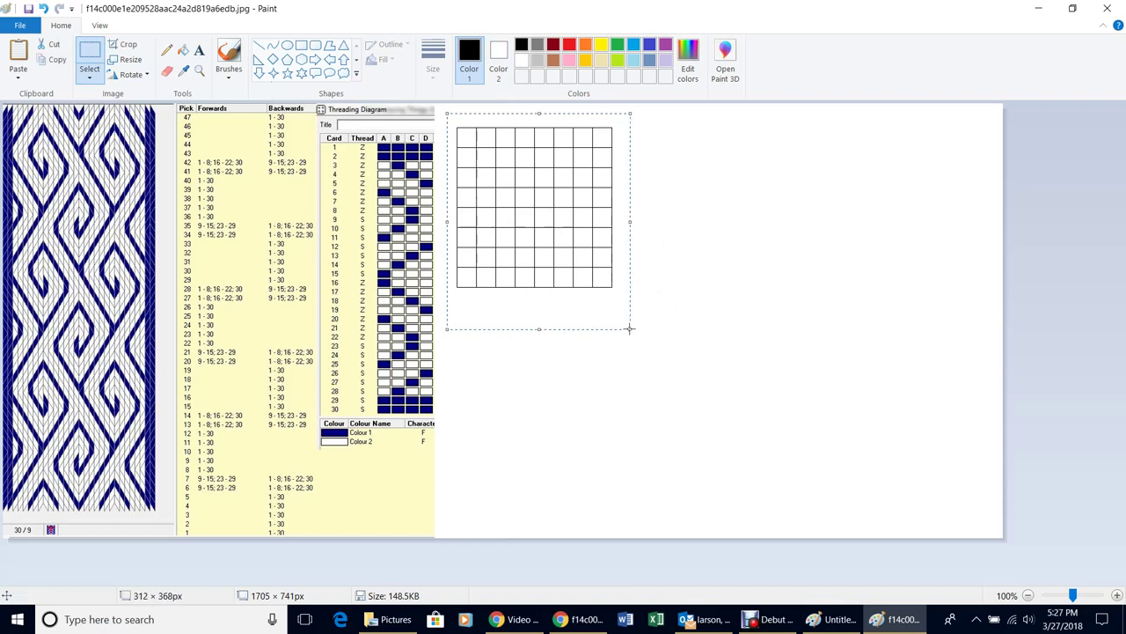
pyautogui.press('Right')
pyautogui.press('Right')
pyautogui.press('Right')
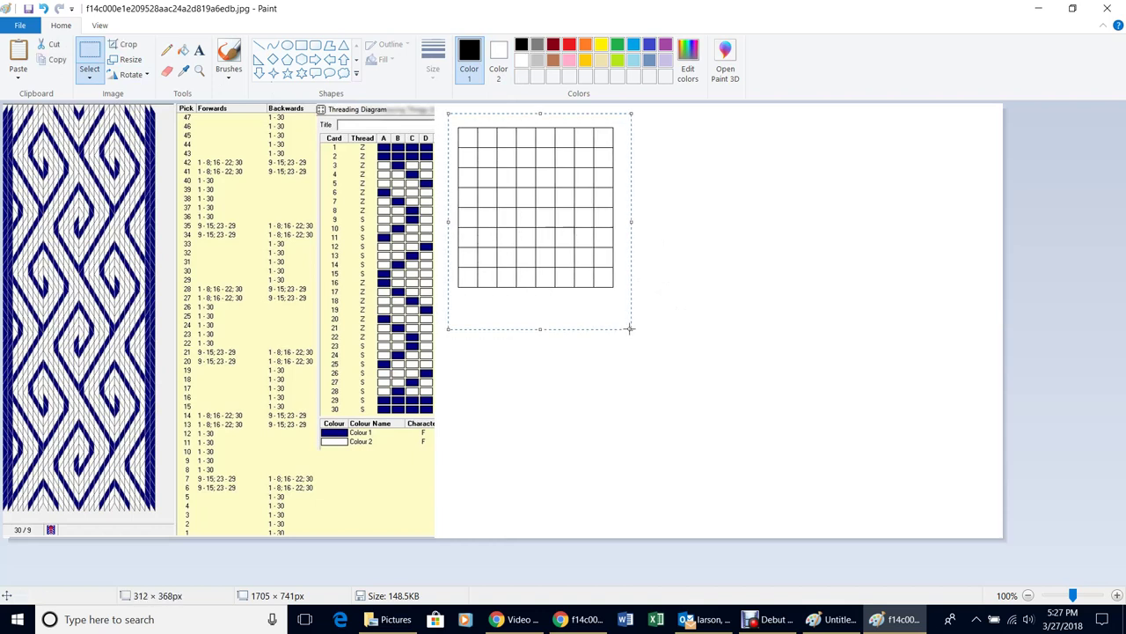
pyautogui.click(90, 77)
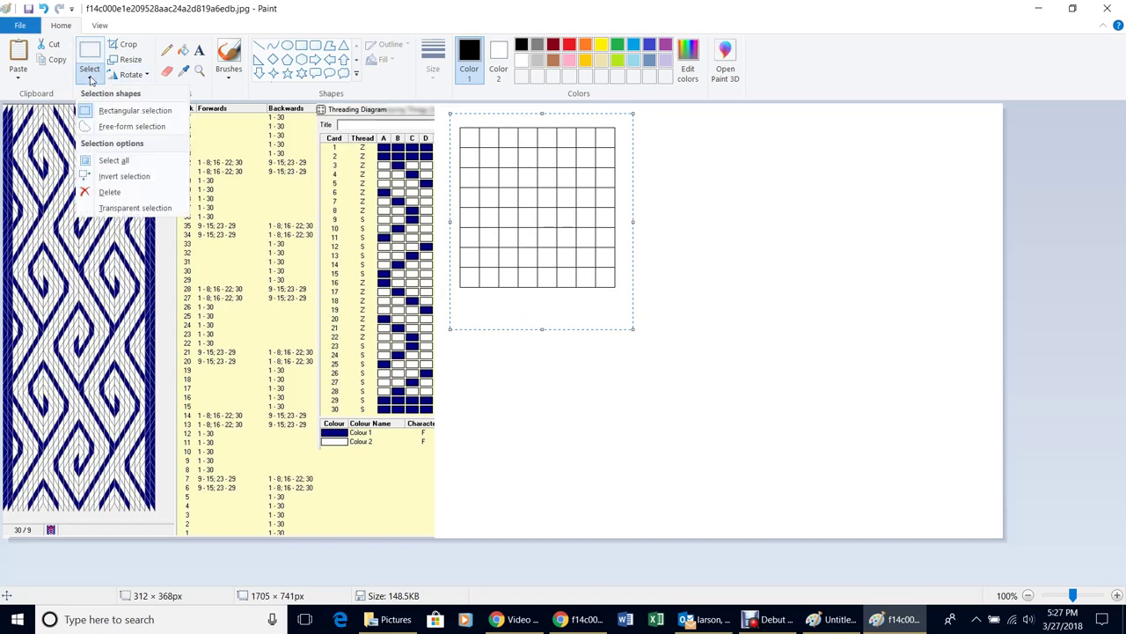
pyautogui.click(132, 207)
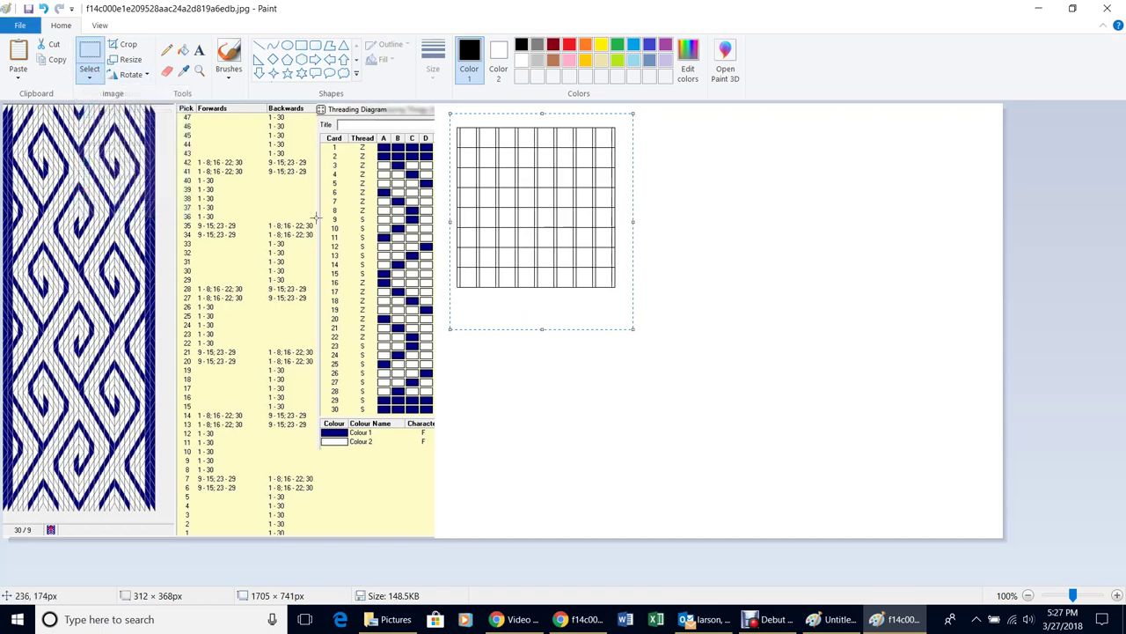
pyautogui.press('Right')
pyautogui.press('Right')
pyautogui.press('Right')
pyautogui.press('Right')
pyautogui.press('Right')
pyautogui.press('Right')
pyautogui.press('Right')
pyautogui.press('Right')
pyautogui.press('Right')
pyautogui.press('Right')
pyautogui.press('Right')
pyautogui.press('Right')
pyautogui.press('Right')
pyautogui.press('Right')
pyautogui.press('Right')
pyautogui.press('Right')
pyautogui.press('Right')
pyautogui.press('Right')
pyautogui.press('Right')
pyautogui.press('Right')
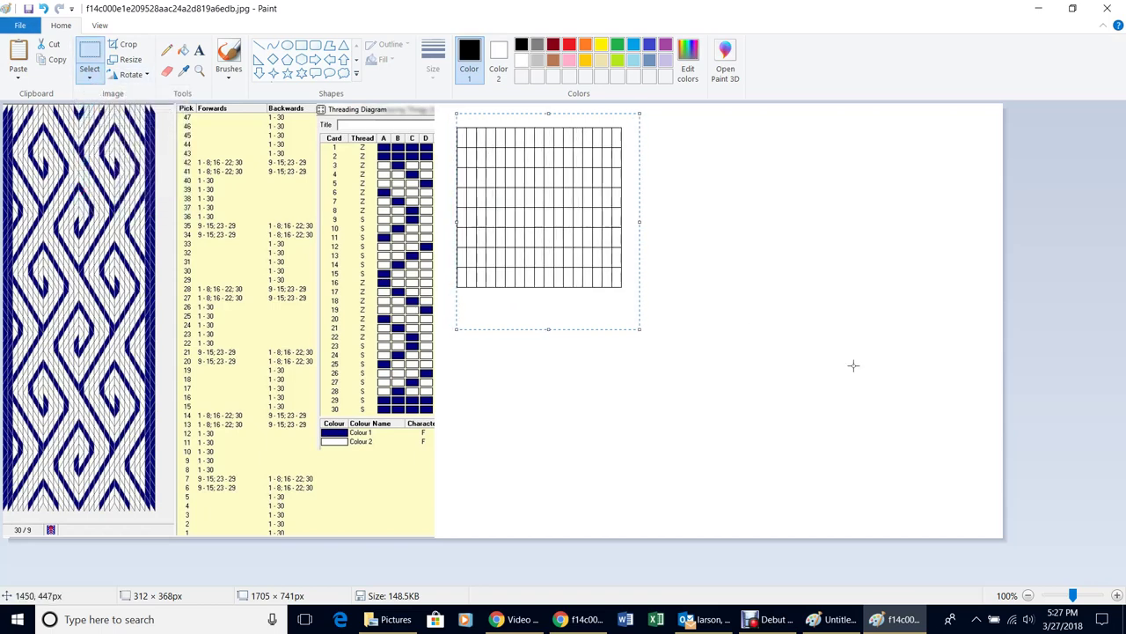
pyautogui.press('Right')
pyautogui.press('Right')
pyautogui.press('Right')
pyautogui.press('Right')
pyautogui.press('Right')
pyautogui.press('Right')
pyautogui.press('Right')
pyautogui.press('Right')
pyautogui.press('Right')
pyautogui.press('Right')
pyautogui.press('Right')
pyautogui.press('Right')
pyautogui.press('Right')
pyautogui.press('Right')
pyautogui.press('Right')
pyautogui.press('Right')
pyautogui.press('Right')
pyautogui.press('Right')
pyautogui.press('Right')
pyautogui.press('Right')
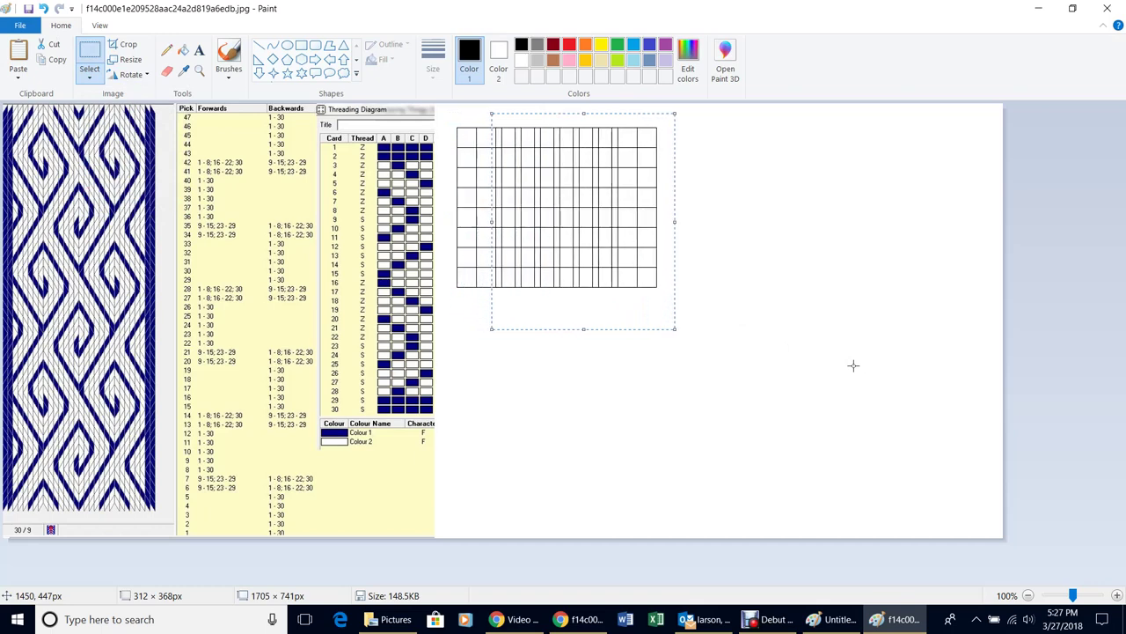
pyautogui.press('Right')
pyautogui.press('Right')
pyautogui.press('Right')
pyautogui.press('Right')
pyautogui.press('Right')
pyautogui.press('Right')
pyautogui.press('Right')
pyautogui.press('Right')
pyautogui.press('Right')
pyautogui.press('Right')
pyautogui.press('Right')
pyautogui.press('Right')
pyautogui.press('Right')
pyautogui.press('Right')
pyautogui.press('Right')
pyautogui.press('Right')
pyautogui.press('Right')
pyautogui.press('Right')
pyautogui.press('Right')
pyautogui.press('Right')
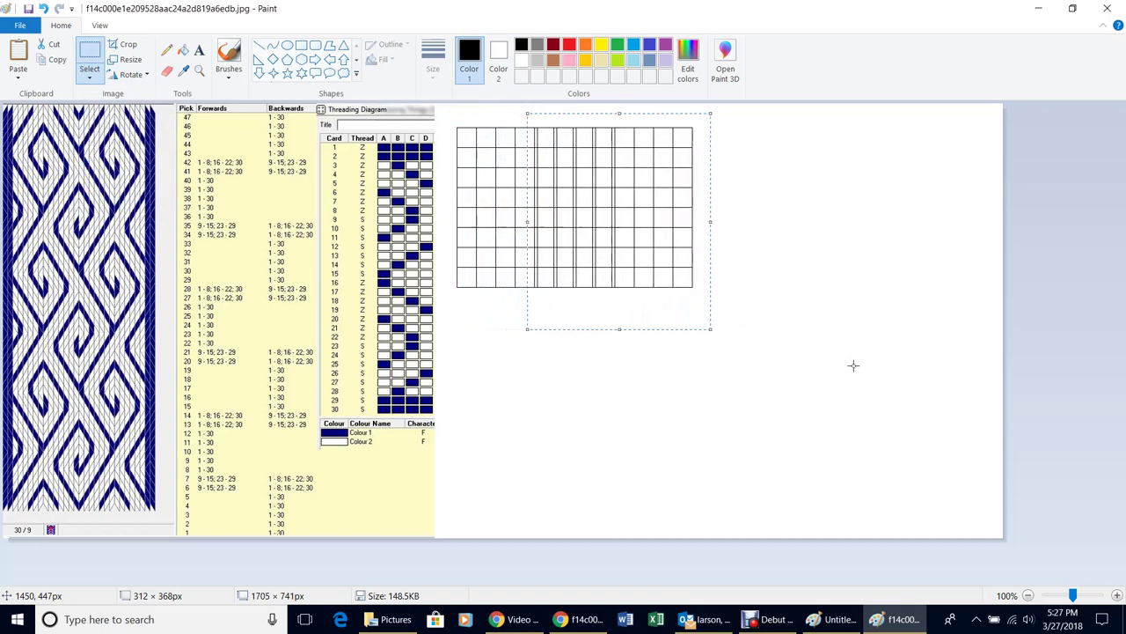
pyautogui.press('Right')
pyautogui.press('Right')
pyautogui.press('Right')
pyautogui.press('Right')
pyautogui.press('Right')
pyautogui.press('Right')
pyautogui.press('Right')
pyautogui.press('Right')
pyautogui.press('Right')
pyautogui.press('Right')
pyautogui.press('Right')
pyautogui.press('Right')
pyautogui.press('Right')
pyautogui.press('Right')
pyautogui.press('Right')
pyautogui.press('Right')
pyautogui.press('Right')
pyautogui.press('Right')
pyautogui.press('Right')
pyautogui.press('Right')
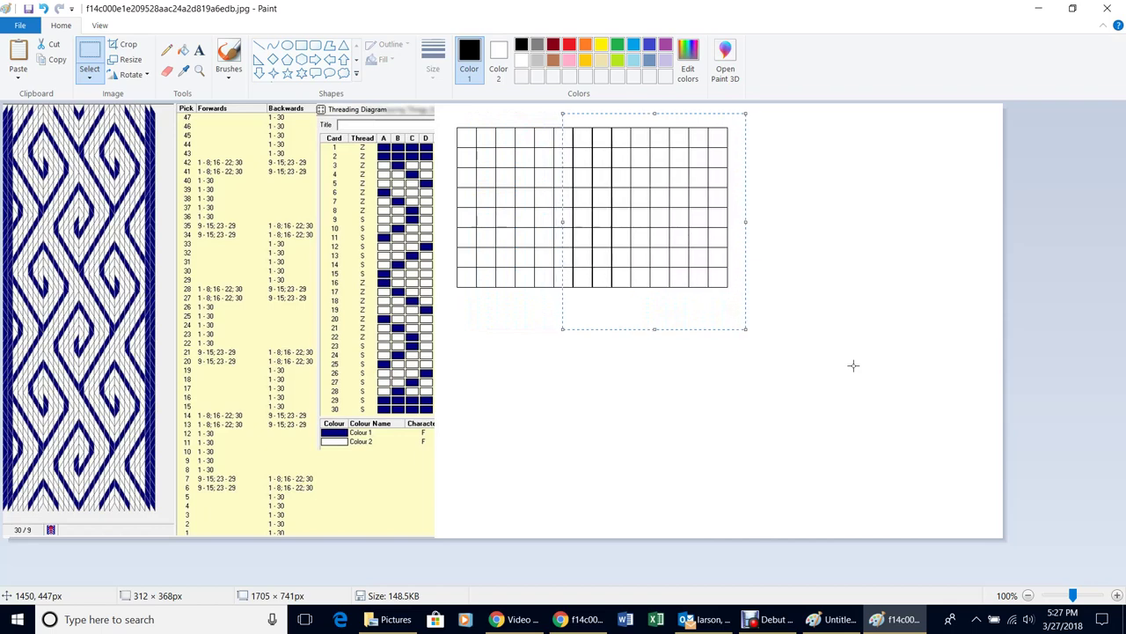
pyautogui.press('Right')
pyautogui.press('Right')
pyautogui.press('Right')
pyautogui.press('Right')
pyautogui.press('Right')
pyautogui.press('Right')
pyautogui.press('Right')
pyautogui.press('Right')
pyautogui.press('Right')
pyautogui.press('Right')
pyautogui.press('Right')
pyautogui.press('Right')
pyautogui.press('Right')
pyautogui.press('Right')
pyautogui.press('Right')
pyautogui.press('Right')
pyautogui.press('Right')
pyautogui.press('Right')
pyautogui.press('Right')
pyautogui.press('Right')
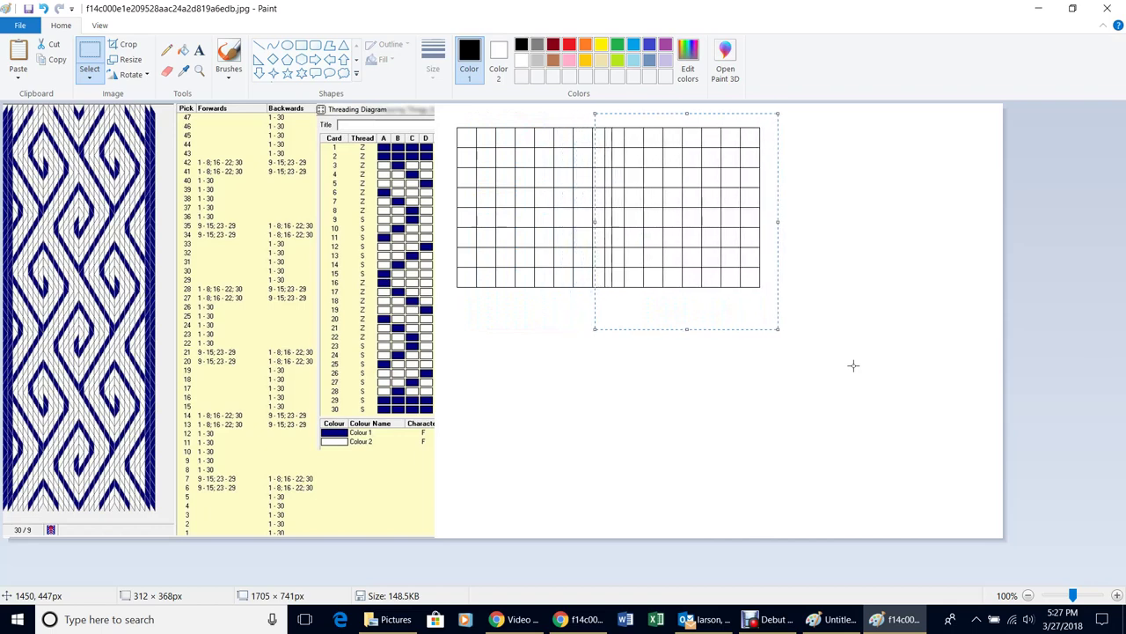
pyautogui.press('Right')
pyautogui.press('Right')
pyautogui.press('Right')
pyautogui.press('Right')
pyautogui.press('Right')
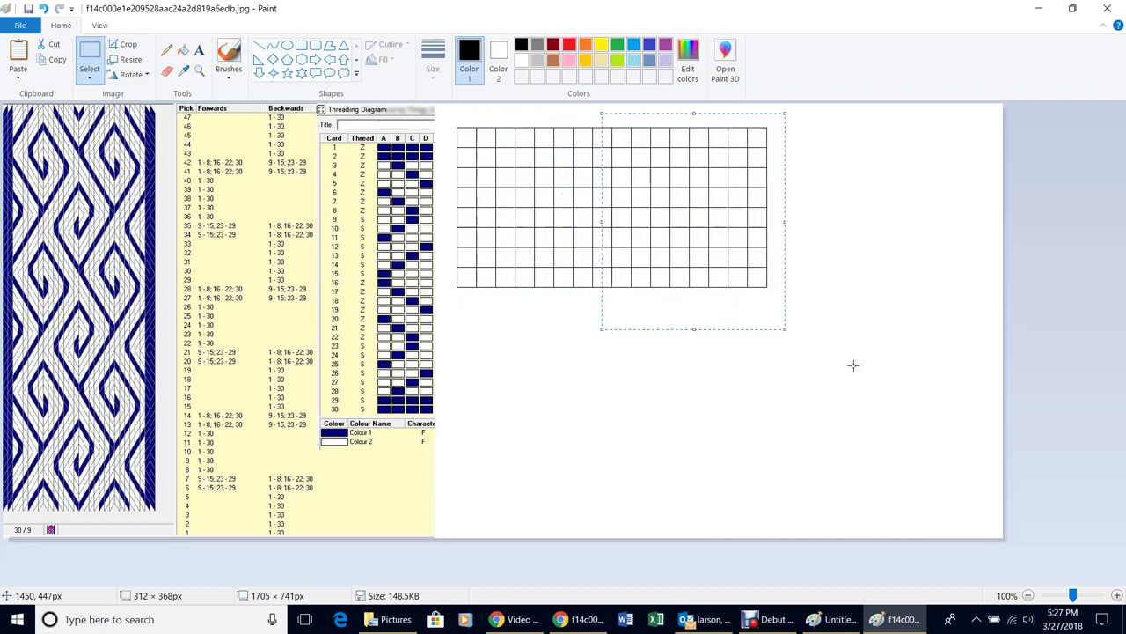
pyautogui.click(853, 365)
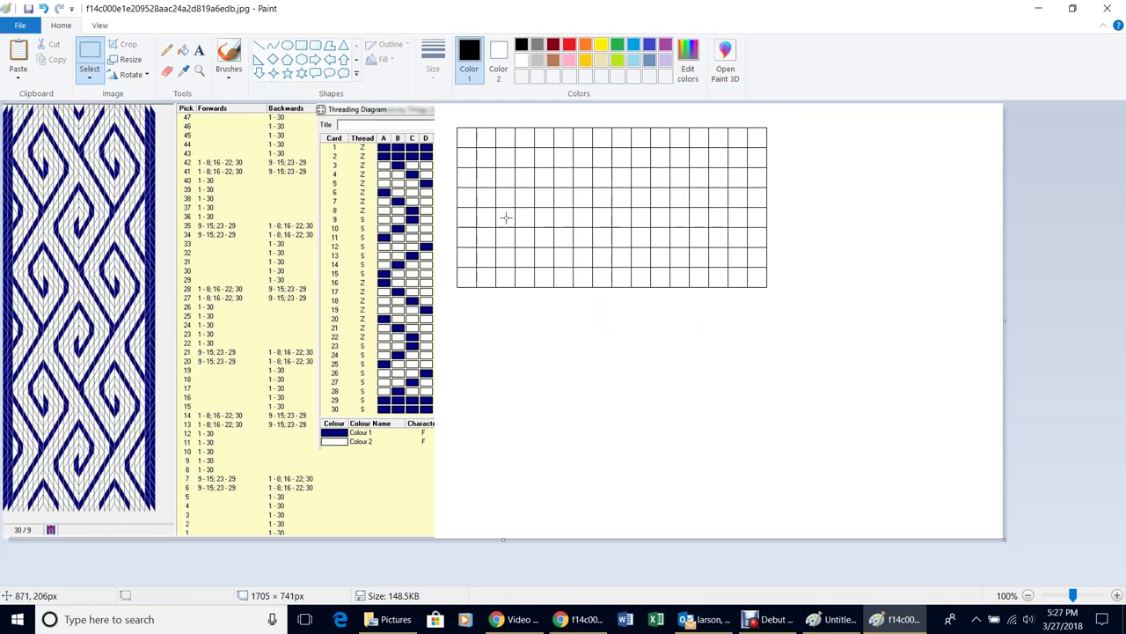
# Copy the 16-column grid downward with rows aligned, making it about 16 by 14 cells
pyautogui.moveTo(447, 118); pyautogui.dragTo(822, 310)
pyautogui.press('Down')
pyautogui.press('Down')
pyautogui.press('Down')
pyautogui.press('Down')
pyautogui.press('Down')
pyautogui.press('Down')
pyautogui.press('Down')
pyautogui.press('Down')
pyautogui.press('Down')
pyautogui.press('Down')
pyautogui.press('Down')
pyautogui.press('Down')
pyautogui.press('Down')
pyautogui.press('Down')
pyautogui.press('Down')
pyautogui.press('Down')
pyautogui.press('Down')
pyautogui.press('Down')
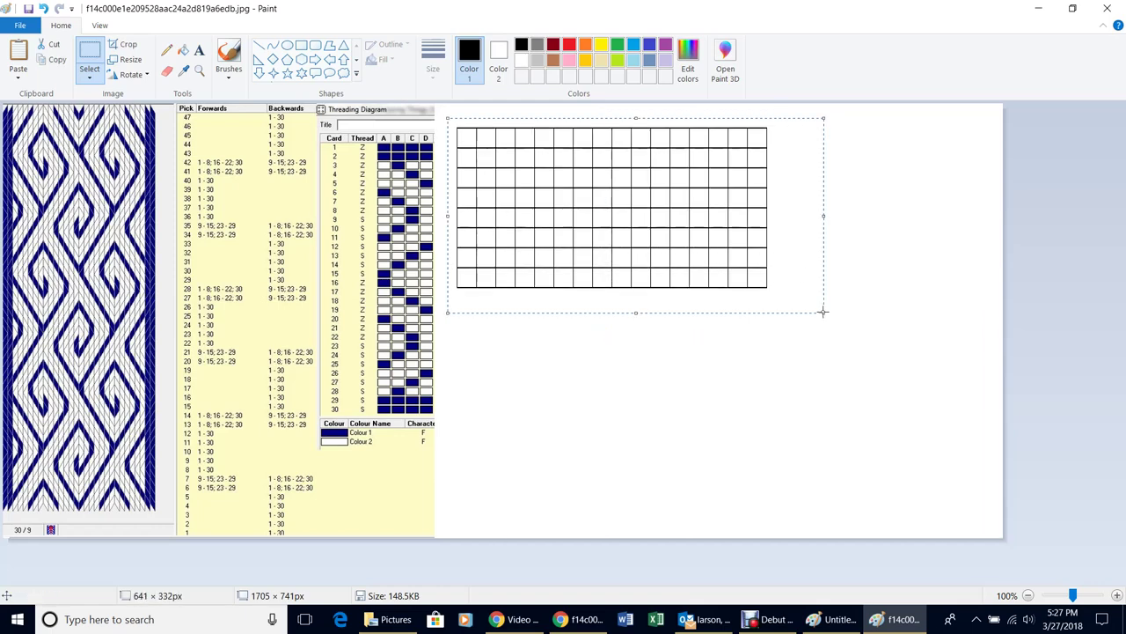
pyautogui.press('Down')
pyautogui.press('Down')
pyautogui.press('Down')
pyautogui.press('Down')
pyautogui.press('Down')
pyautogui.press('Down')
pyautogui.press('Down')
pyautogui.press('Down')
pyautogui.press('Down')
pyautogui.press('Down')
pyautogui.press('Down')
pyautogui.press('Down')
pyautogui.press('Down')
pyautogui.press('Down')
pyautogui.press('Down')
pyautogui.press('Down')
pyautogui.press('Down')
pyautogui.press('Down')
pyautogui.press('Down')
pyautogui.press('Down')
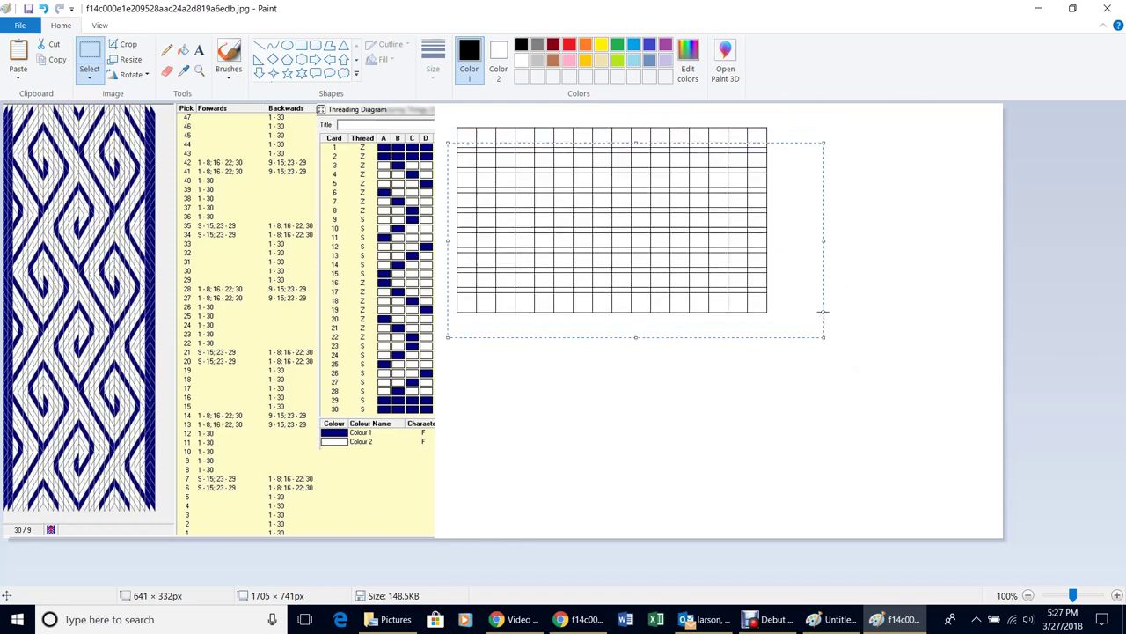
pyautogui.press('Down')
pyautogui.press('Down')
pyautogui.press('Down')
pyautogui.press('Down')
pyautogui.press('Down')
pyautogui.press('Down')
pyautogui.press('Down')
pyautogui.press('Down')
pyautogui.press('Down')
pyautogui.press('Down')
pyautogui.press('Down')
pyautogui.press('Down')
pyautogui.press('Down')
pyautogui.press('Down')
pyautogui.press('Down')
pyautogui.press('Down')
pyautogui.press('Down')
pyautogui.press('Down')
pyautogui.press('Down')
pyautogui.press('Down')
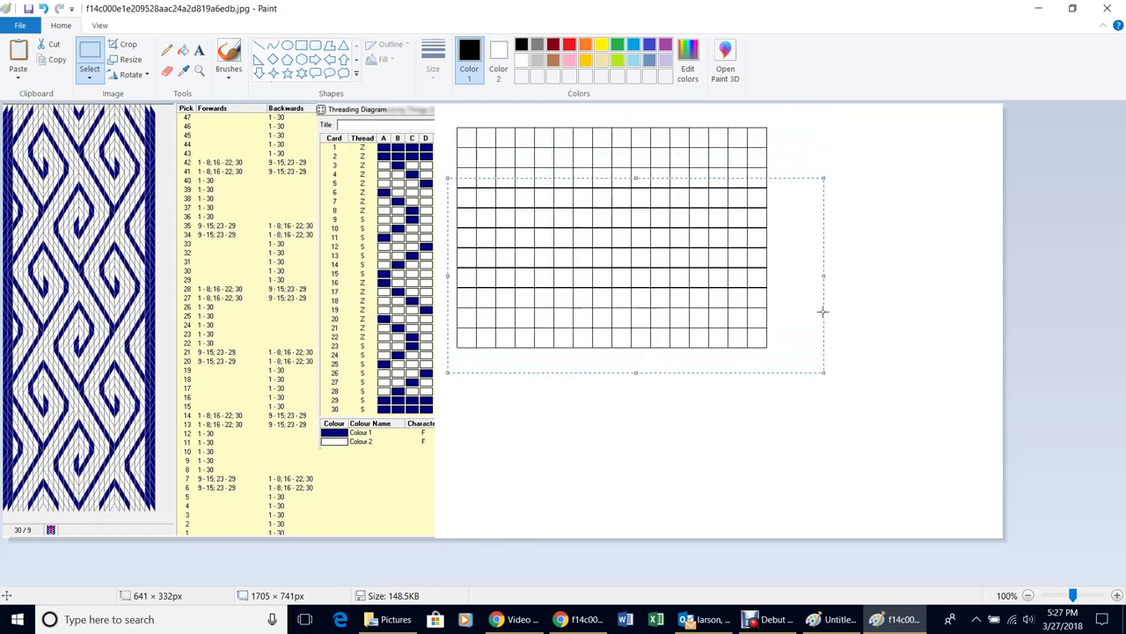
pyautogui.press('Down')
pyautogui.press('Down')
pyautogui.press('Down')
pyautogui.press('Down')
pyautogui.press('Down')
pyautogui.press('Down')
pyautogui.press('Down')
pyautogui.press('Down')
pyautogui.press('Down')
pyautogui.press('Down')
pyautogui.press('Down')
pyautogui.press('Down')
pyautogui.press('Down')
pyautogui.press('Down')
pyautogui.press('Down')
pyautogui.press('Down')
pyautogui.press('Down')
pyautogui.press('Down')
pyautogui.press('Down')
pyautogui.press('Down')
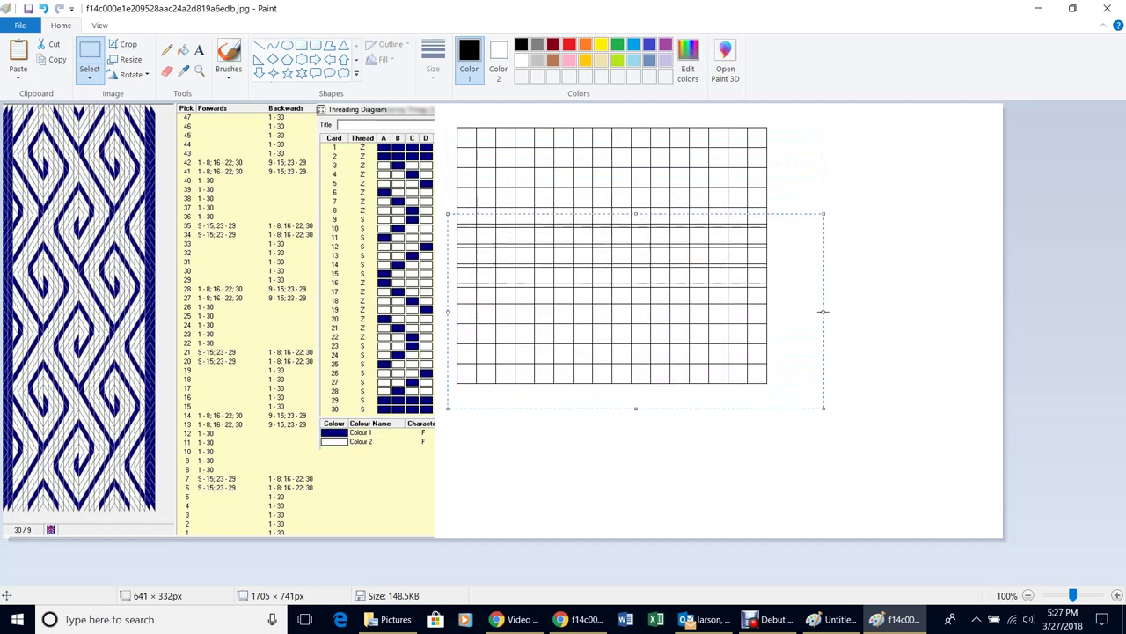
pyautogui.press('Up')
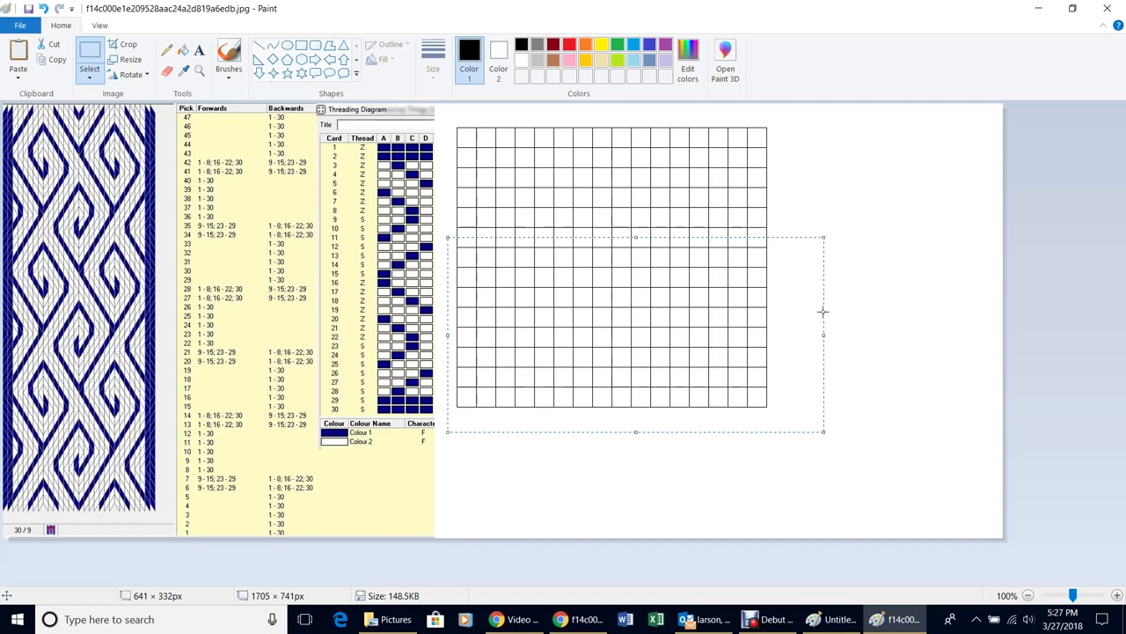
pyautogui.click(874, 304)
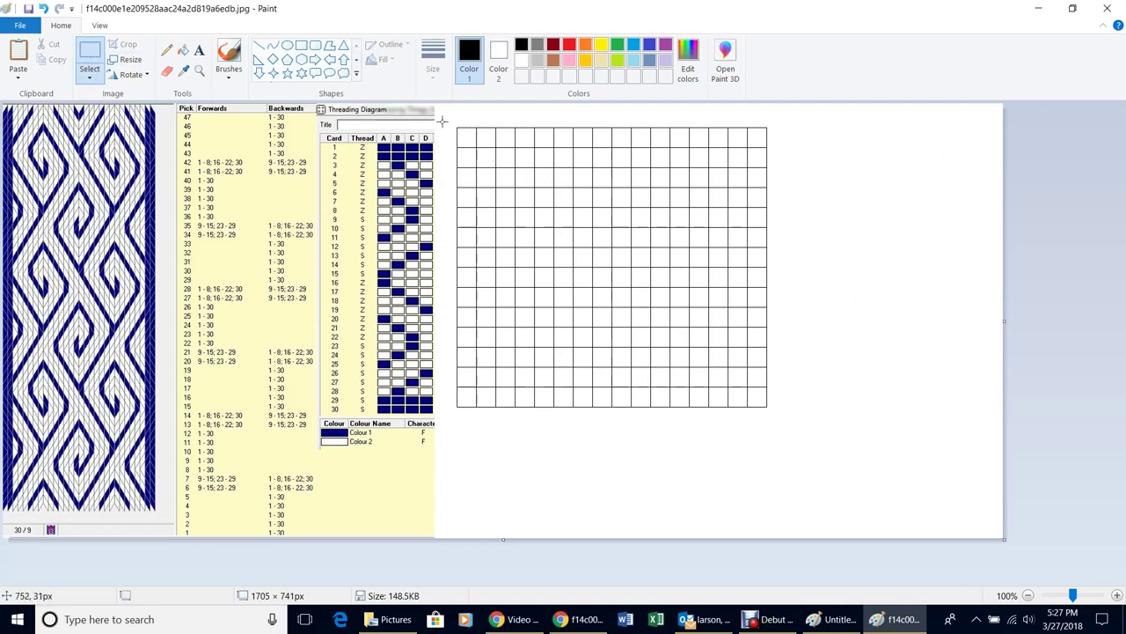
# Select the entire grid and delete it, leaving the area beside the pattern chart blank
pyautogui.moveTo(446, 116); pyautogui.dragTo(818, 438)
pyautogui.click(883, 354)
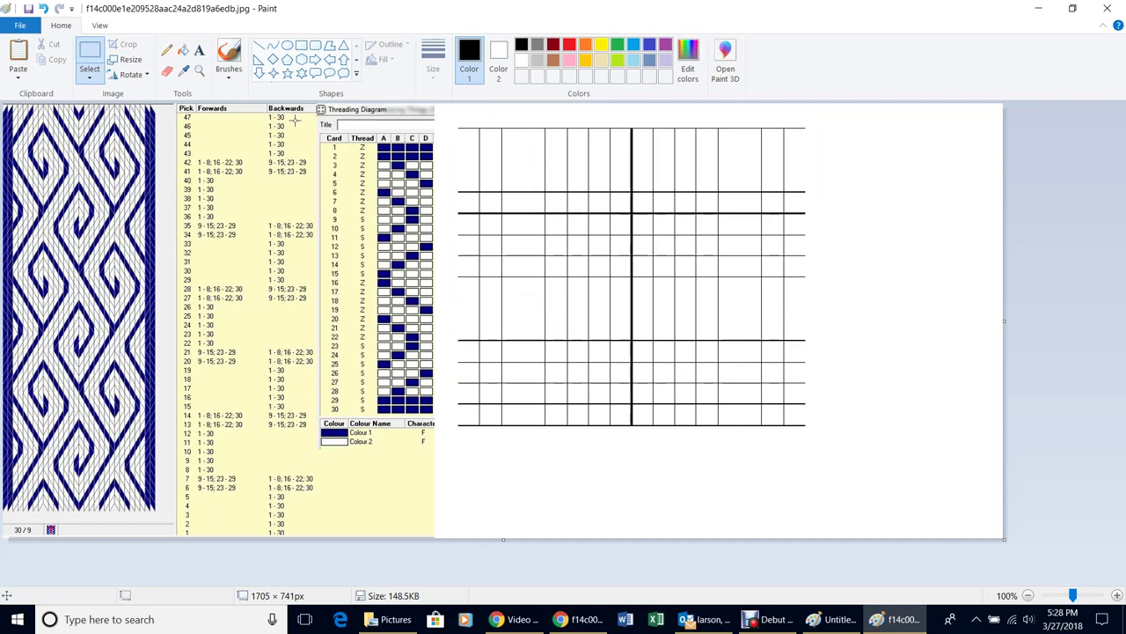
pyautogui.moveTo(446, 111); pyautogui.dragTo(817, 448)
pyautogui.press('Delete')
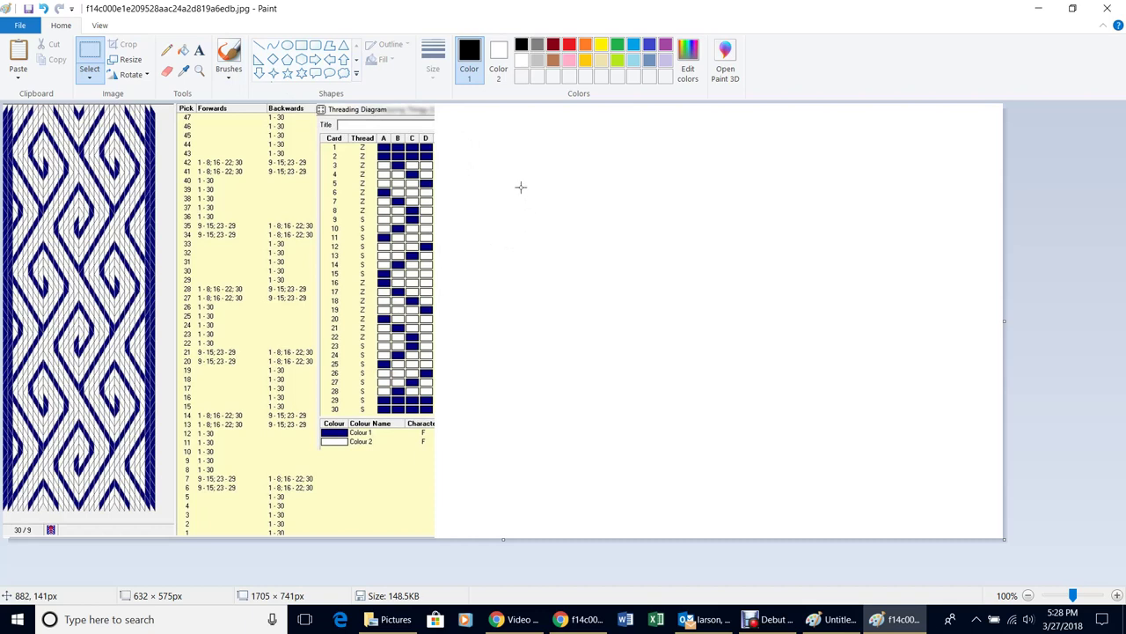
pyautogui.click(19, 24)
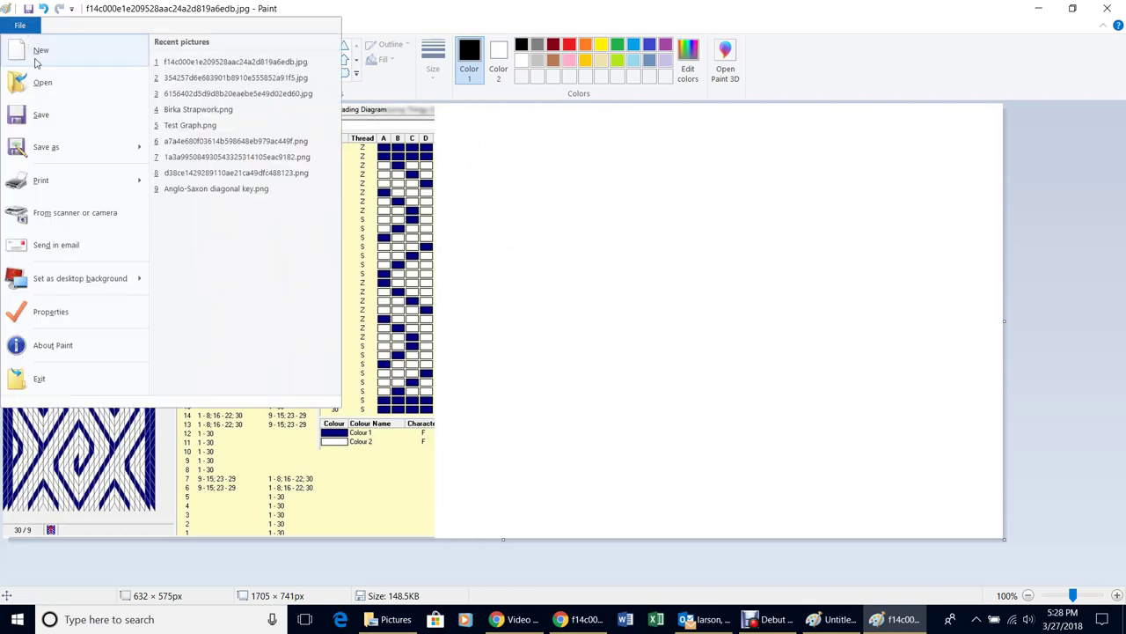
# Save the picture with the empty white area beside the band pattern and threading diagram
pyautogui.click(42, 115)
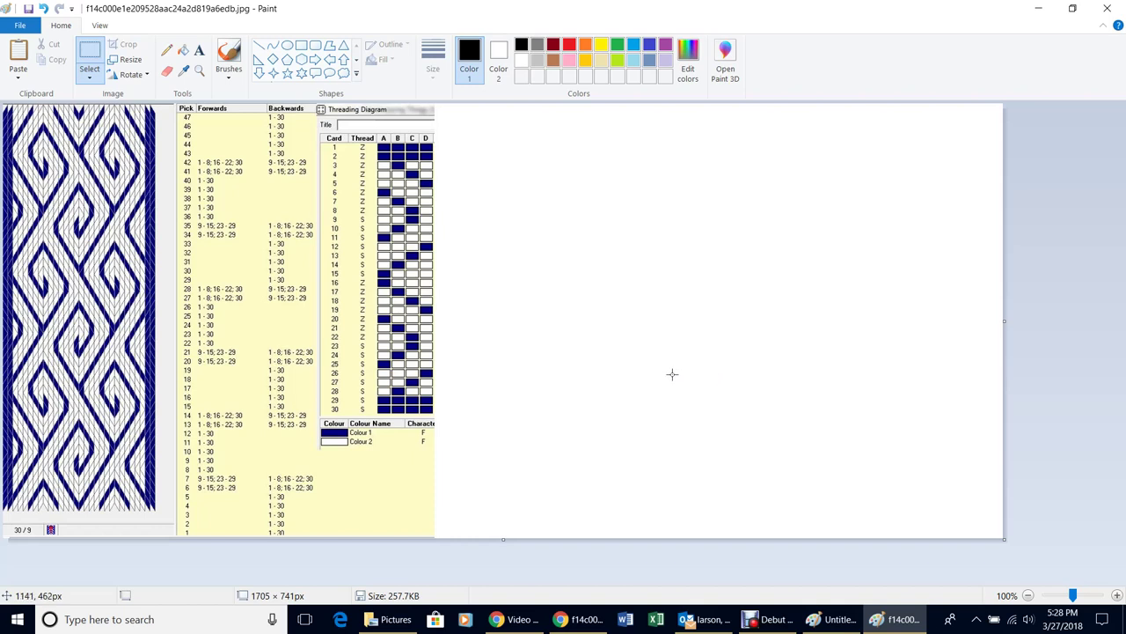
# Draw a small square beside the chart with a chosen outline thickness
pyautogui.click(301, 46)
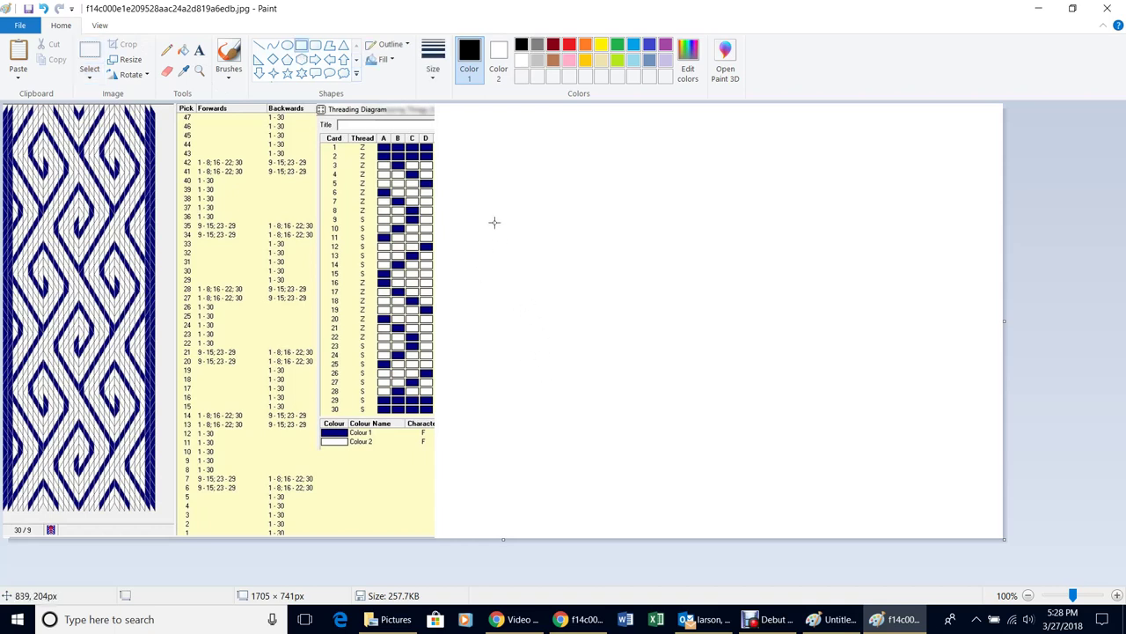
pyautogui.moveTo(491, 199)
pyautogui.mouseDown()
pyautogui.moveTo(513, 218)
pyautogui.moveTo(501, 200)
pyautogui.mouseUp()
pyautogui.click(433, 57)
pyautogui.click(467, 156)
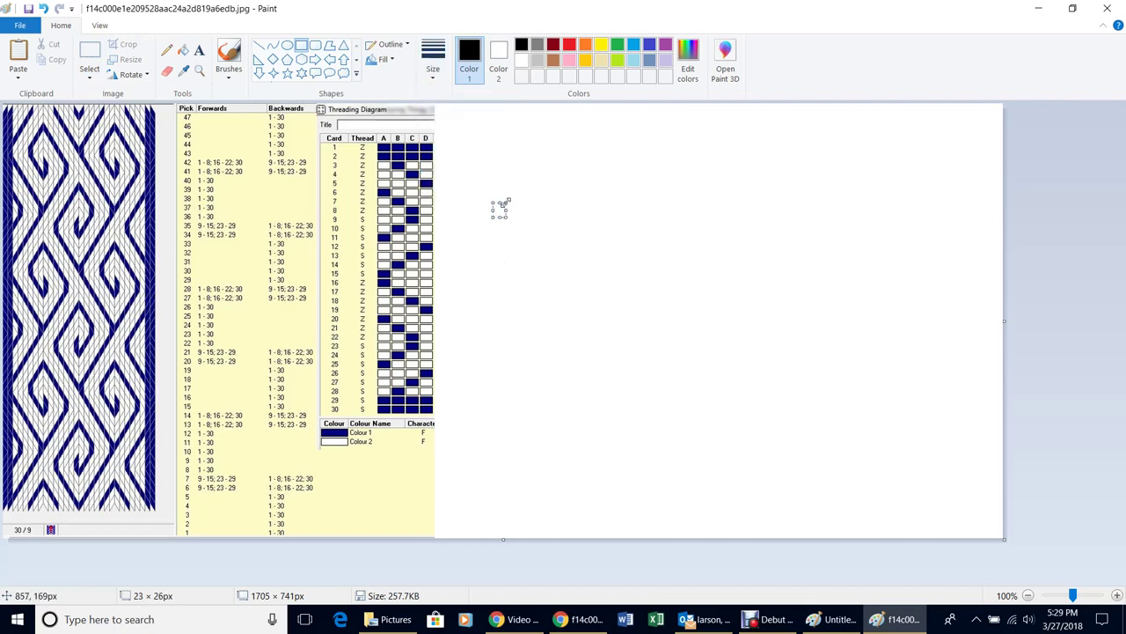
pyautogui.click(581, 294)
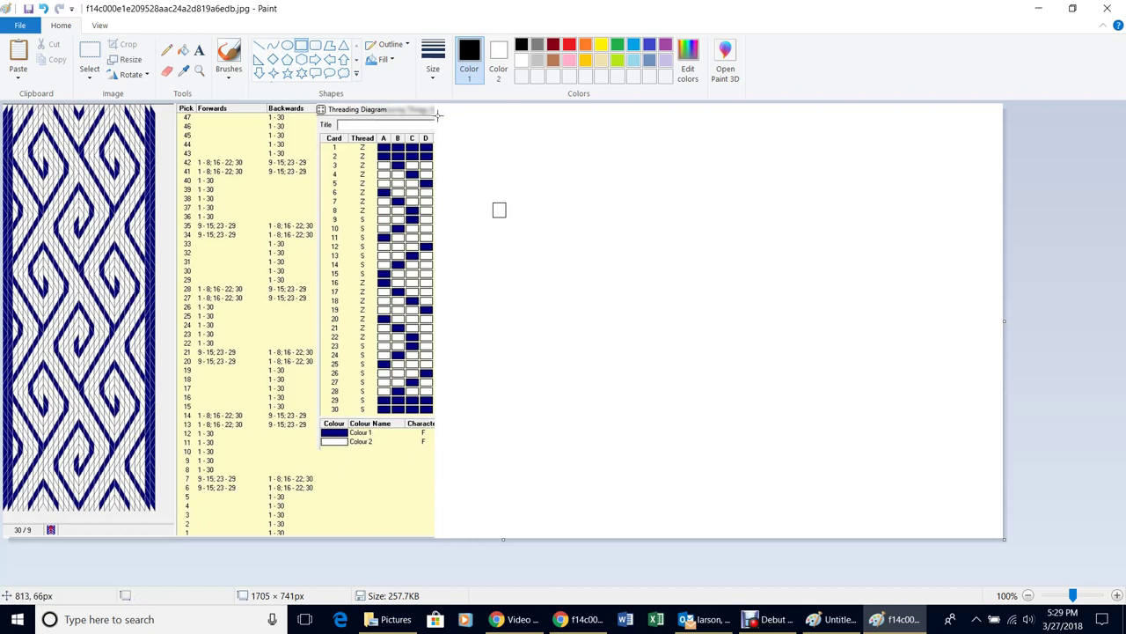
# Copy the square rightward into a row of four joined empty cells
pyautogui.click(88, 51)
pyautogui.moveTo(486, 190)
pyautogui.mouseDown()
pyautogui.moveTo(522, 234)
pyautogui.moveTo(515, 212)
pyautogui.mouseUp()
pyautogui.press('Right')
pyautogui.press('Right')
pyautogui.press('Right')
pyautogui.press('Right')
pyautogui.press('Right')
pyautogui.press('Right')
pyautogui.press('Right')
pyautogui.press('Right')
pyautogui.press('Right')
pyautogui.press('Right')
pyautogui.press('Right')
pyautogui.press('Right')
pyautogui.press('Right')
pyautogui.press('Right')
pyautogui.press('Right')
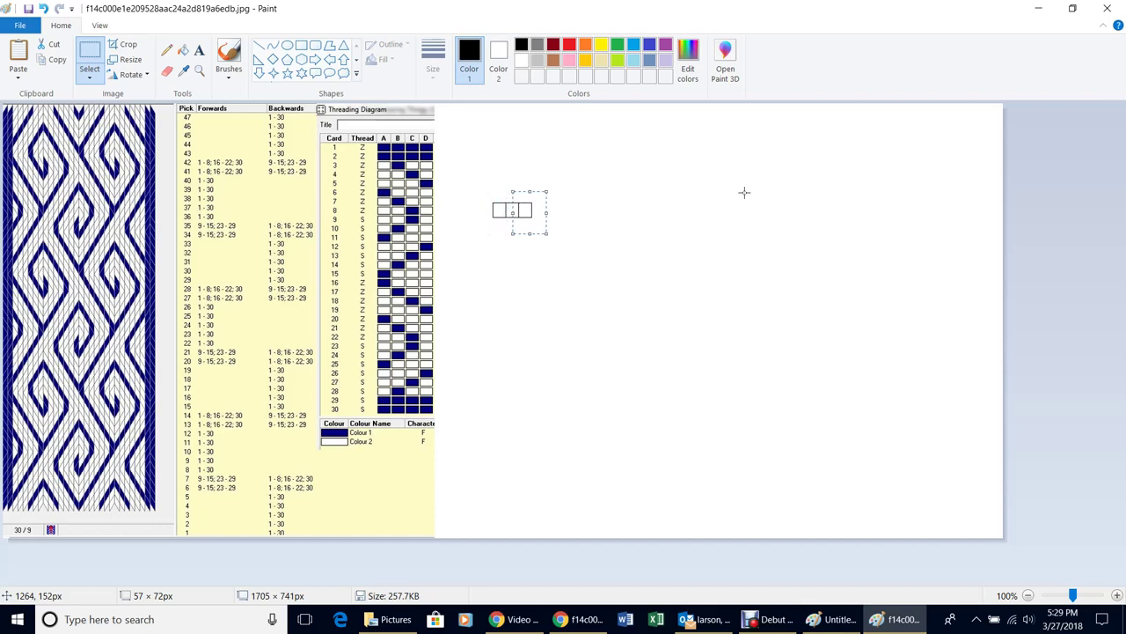
pyautogui.press('Right')
pyautogui.press('Right')
pyautogui.press('Right')
pyautogui.press('Right')
pyautogui.press('Right')
pyautogui.press('Right')
pyautogui.press('Right')
pyautogui.press('Right')
pyautogui.press('Right')
pyautogui.press('Right')
pyautogui.press('Right')
pyautogui.press('Right')
pyautogui.press('Right')
pyautogui.press('Right')
# Copy the four-cell row downward repeatedly into a grid about a dozen rows tall
pyautogui.click(556, 362)
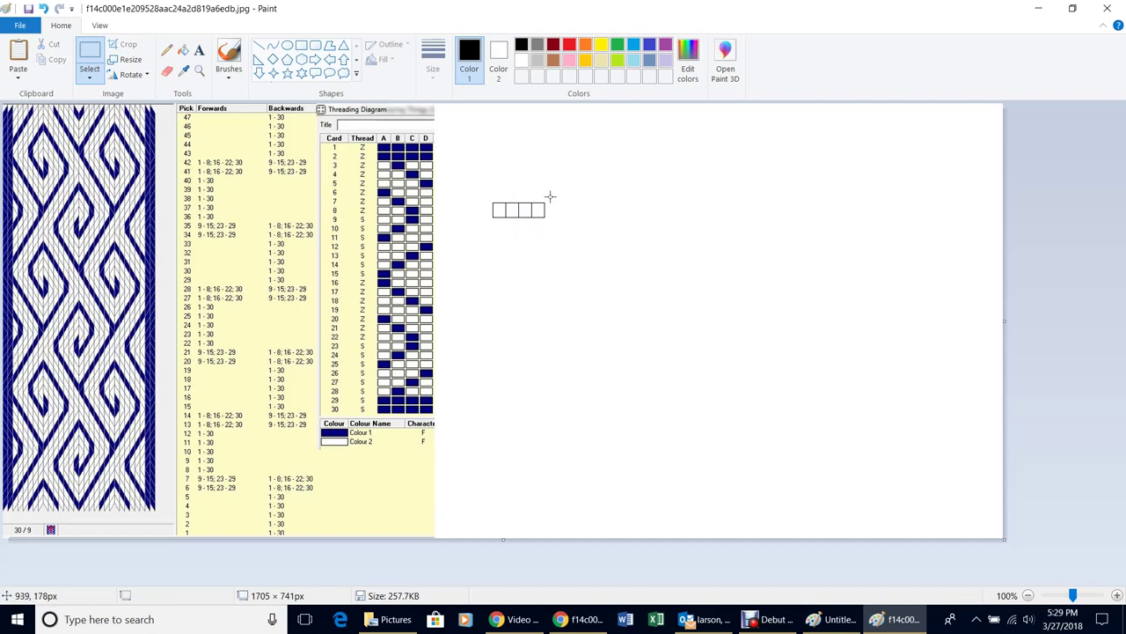
pyautogui.moveTo(471, 175); pyautogui.dragTo(567, 254)
pyautogui.press('Down')
pyautogui.press('Down')
pyautogui.press('Down')
pyautogui.press('Down')
pyautogui.press('Down')
pyautogui.press('Down')
pyautogui.press('Down')
pyautogui.press('Down')
pyautogui.press('Down')
pyautogui.press('Down')
pyautogui.press('Down')
pyautogui.press('Down')
pyautogui.press('Down')
pyautogui.press('Down')
pyautogui.press('Down')
pyautogui.press('Down')
pyautogui.press('Down')
pyautogui.press('Down')
pyautogui.press('Down')
pyautogui.press('Down')
pyautogui.press('Down')
pyautogui.press('Down')
pyautogui.press('Down')
pyautogui.press('Down')
pyautogui.press('Down')
pyautogui.press('Down')
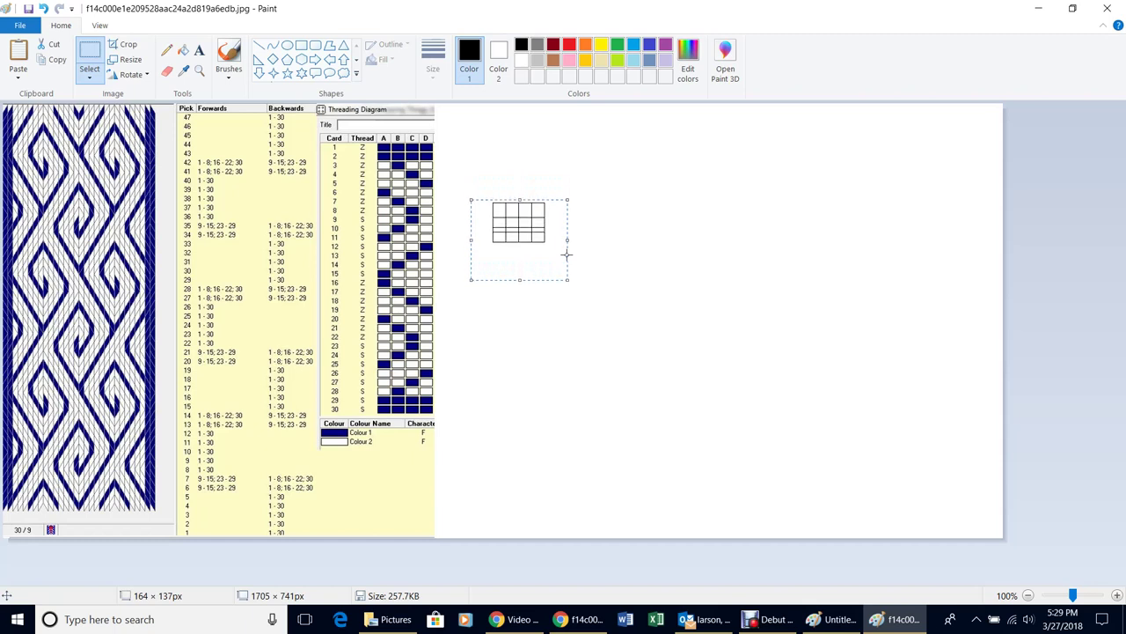
pyautogui.press('Down')
pyautogui.press('Down')
pyautogui.press('Down')
pyautogui.press('Down')
pyautogui.press('Down')
pyautogui.press('Down')
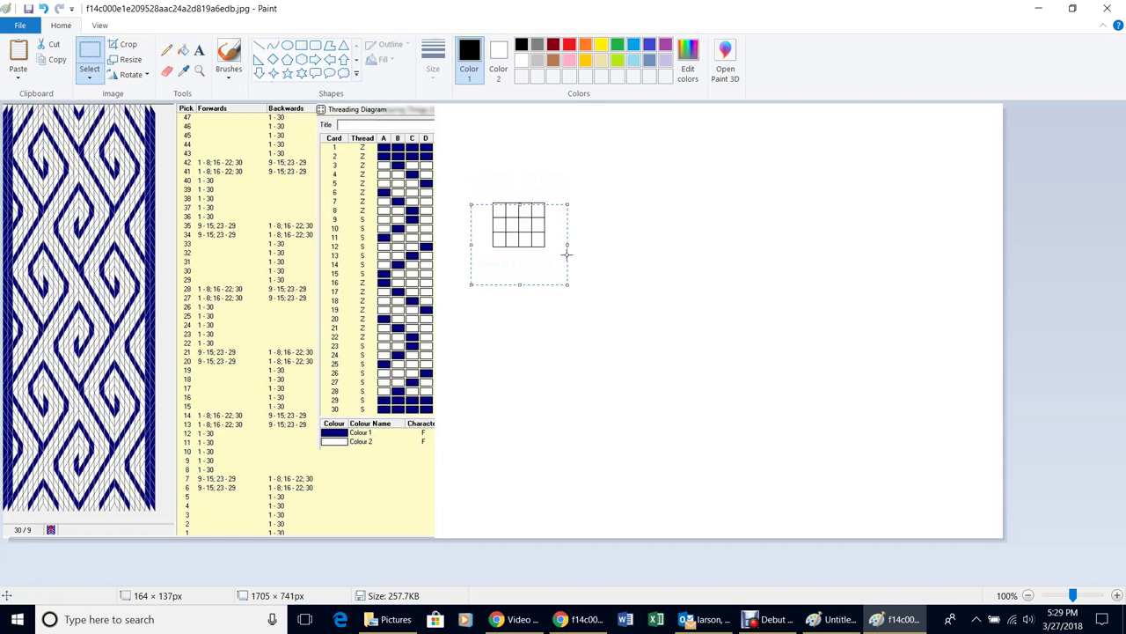
pyautogui.press('Up')
pyautogui.press('Up')
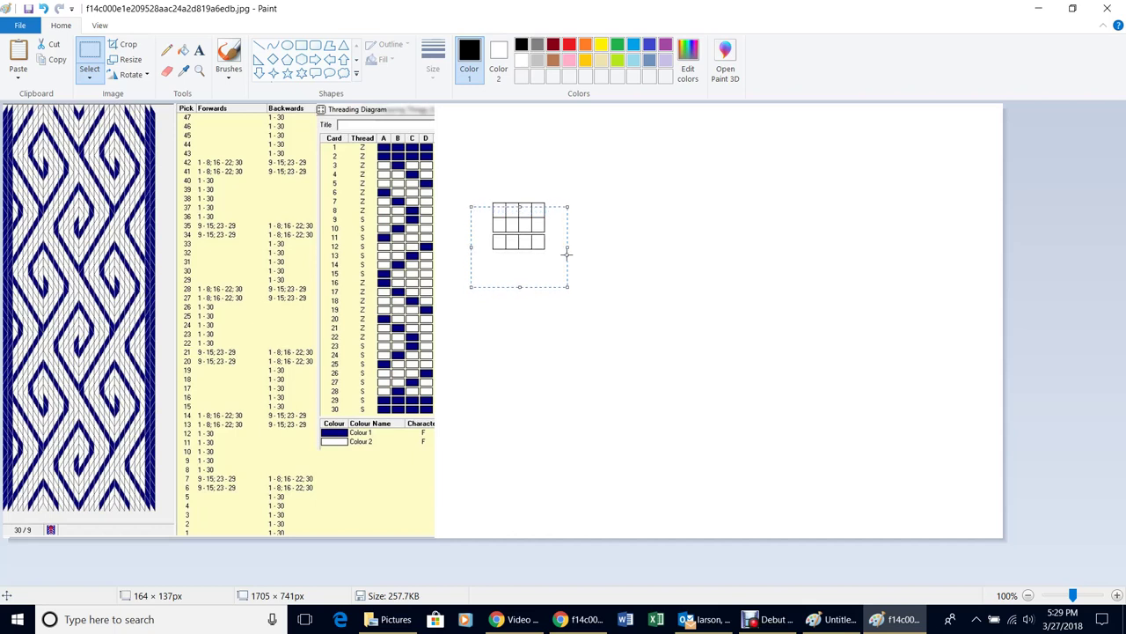
pyautogui.click(707, 287)
pyautogui.moveTo(462, 167); pyautogui.dragTo(581, 282)
pyautogui.press('Down')
pyautogui.press('Down')
pyautogui.press('Down')
pyautogui.press('Down')
pyautogui.press('Down')
pyautogui.press('Down')
pyautogui.press('Down')
pyautogui.press('Down')
pyautogui.press('Down')
pyautogui.press('Down')
pyautogui.press('Down')
pyautogui.press('Down')
pyautogui.press('Down')
pyautogui.press('Down')
pyautogui.press('Down')
pyautogui.press('Down')
pyautogui.press('Down')
pyautogui.press('Down')
pyautogui.press('Down')
pyautogui.press('Down')
pyautogui.press('Down')
pyautogui.press('Down')
pyautogui.press('Down')
pyautogui.press('Down')
pyautogui.press('Down')
pyautogui.press('Down')
pyautogui.press('Down')
pyautogui.press('Down')
pyautogui.press('Down')
pyautogui.press('Down')
pyautogui.press('Down')
pyautogui.press('Down')
pyautogui.press('Down')
pyautogui.press('Down')
pyautogui.press('Down')
pyautogui.press('Down')
pyautogui.press('Down')
pyautogui.press('Down')
pyautogui.press('Down')
pyautogui.press('Down')
pyautogui.press('Down')
pyautogui.press('Down')
pyautogui.press('Down')
pyautogui.press('Down')
pyautogui.press('Down')
pyautogui.press('Down')
pyautogui.press('Down')
pyautogui.press('Down')
pyautogui.press('Down')
pyautogui.press('Down')
pyautogui.press('Down')
pyautogui.press('Down')
pyautogui.press('Down')
pyautogui.press('Down')
pyautogui.press('Down')
pyautogui.press('Down')
pyautogui.press('Down')
pyautogui.press('Down')
pyautogui.press('Down')
pyautogui.press('Down')
pyautogui.press('Down')
pyautogui.press('Down')
pyautogui.press('Down')
pyautogui.press('Down')
pyautogui.press('Down')
pyautogui.press('Down')
pyautogui.press('Down')
pyautogui.press('Down')
pyautogui.press('Down')
pyautogui.press('Down')
pyautogui.click(671, 255)
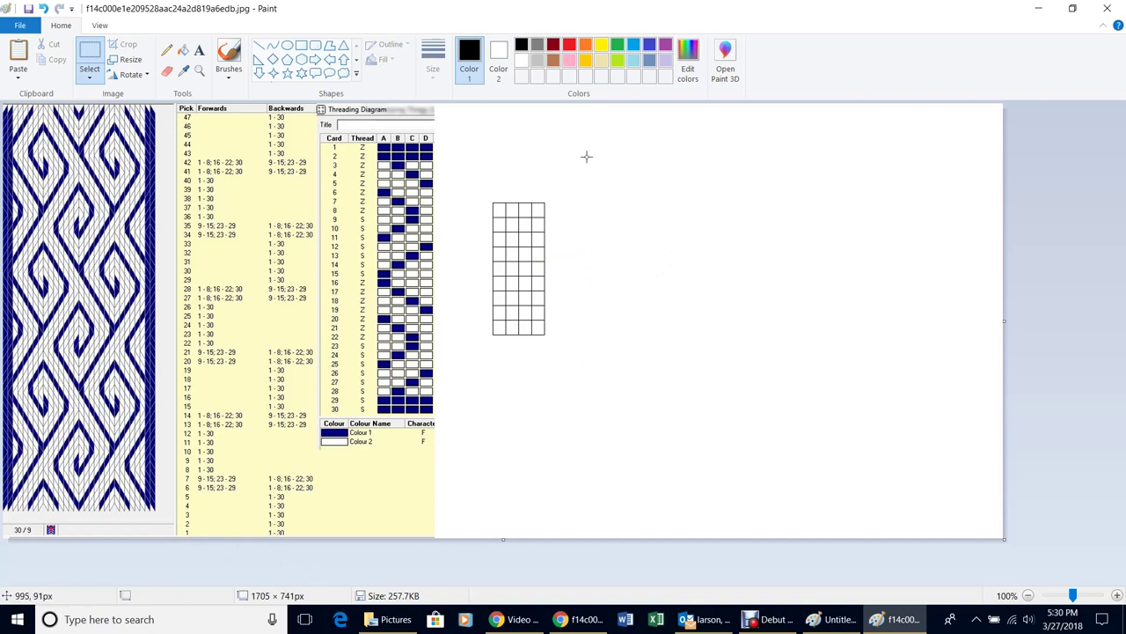
# Move the grid's top row upward so it sits apart as a header row
pyautogui.click(85, 56)
pyautogui.moveTo(486, 192); pyautogui.dragTo(555, 221)
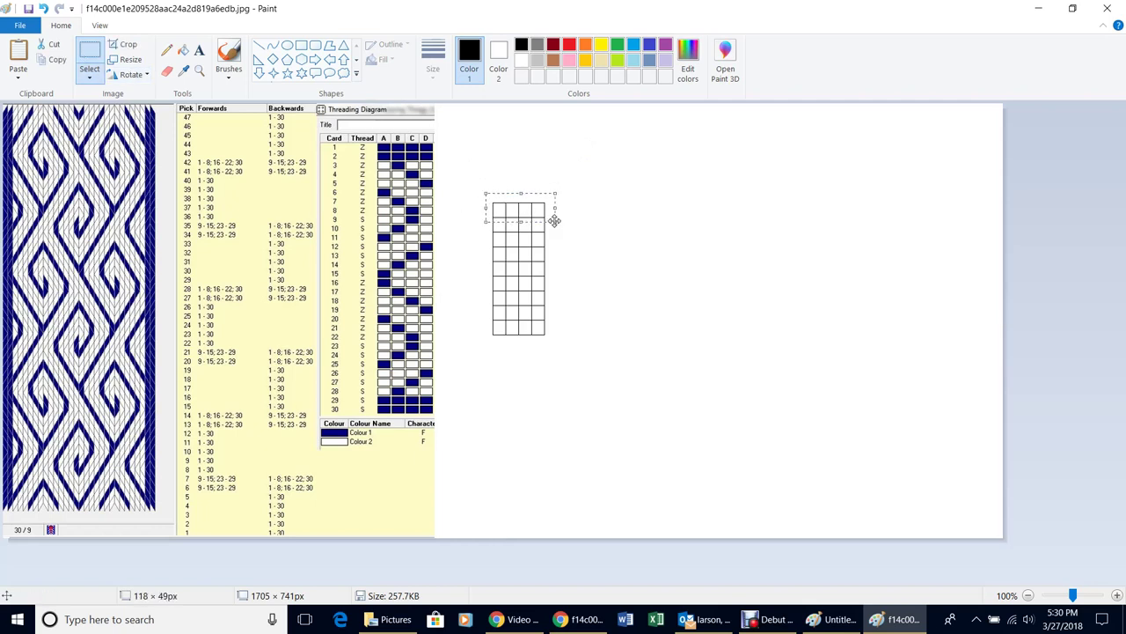
pyautogui.press('Up')
pyautogui.press('Up')
pyautogui.press('Up')
pyautogui.press('Up')
pyautogui.press('Up')
pyautogui.press('Up')
pyautogui.press('Up')
pyautogui.press('Up')
pyautogui.press('Up')
pyautogui.press('Up')
pyautogui.press('Up')
pyautogui.press('Up')
pyautogui.press('Up')
pyautogui.press('Up')
pyautogui.press('Up')
pyautogui.press('Up')
pyautogui.press('Up')
pyautogui.press('Up')
pyautogui.press('Up')
pyautogui.press('Up')
pyautogui.press('Up')
pyautogui.press('Up')
pyautogui.press('Up')
pyautogui.press('Up')
pyautogui.press('Up')
pyautogui.press('Up')
pyautogui.press('Up')
pyautogui.press('Up')
pyautogui.press('Up')
pyautogui.press('Up')
pyautogui.press('Up')
pyautogui.press('Up')
pyautogui.press('Up')
pyautogui.press('Up')
pyautogui.press('Up')
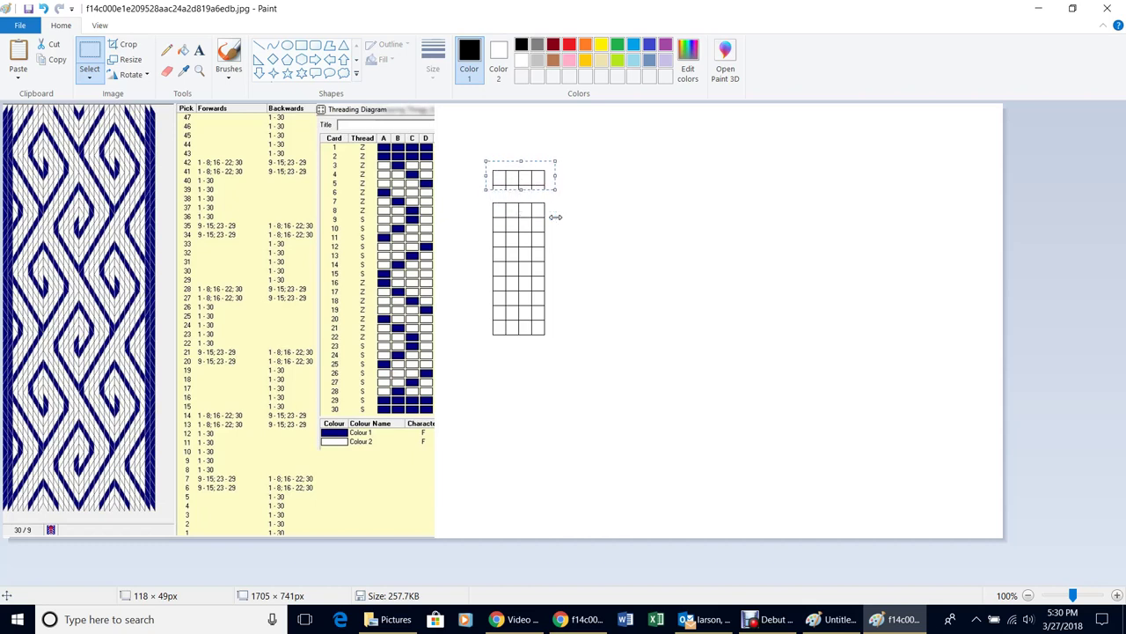
pyautogui.click(636, 191)
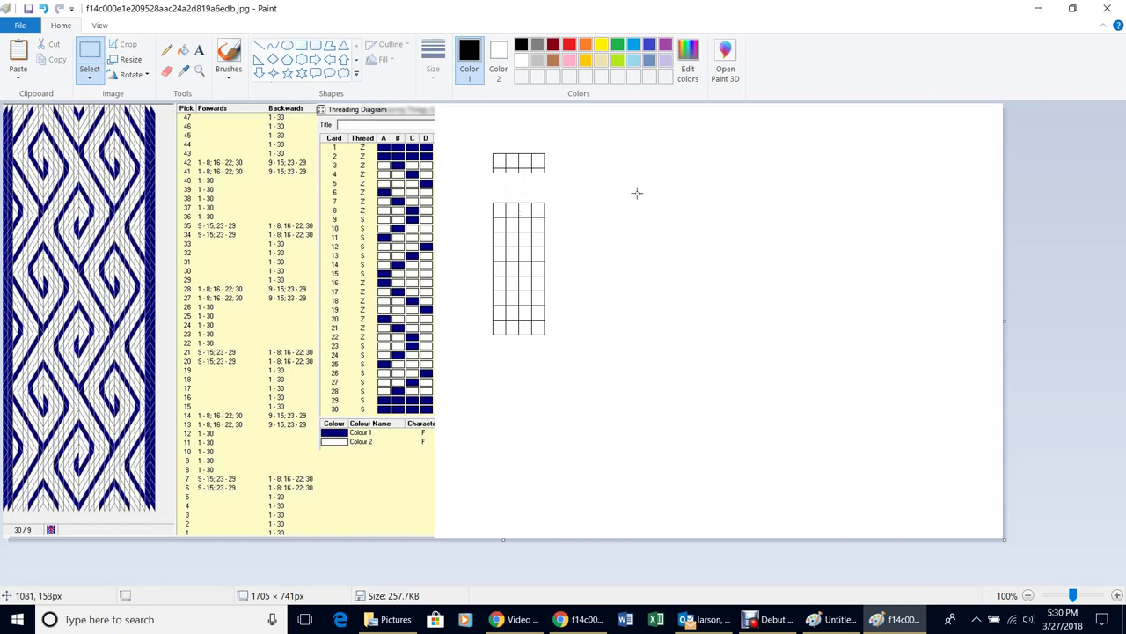
pyautogui.click(182, 50)
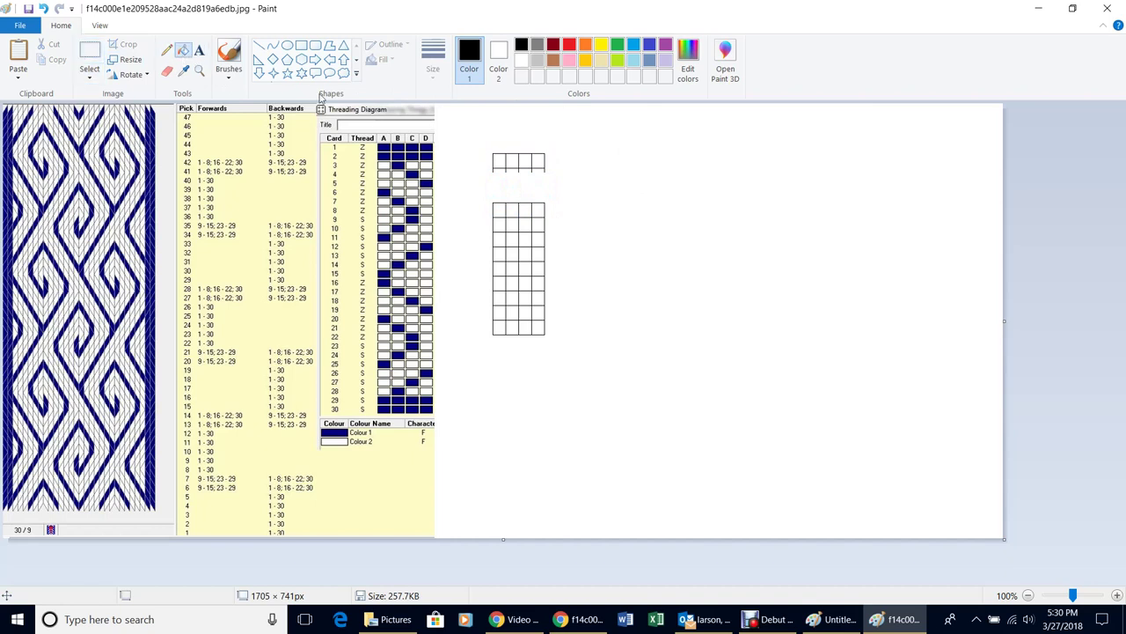
pyautogui.click(604, 45)
# Colour the header cells left to right: yellow, red, green, then blue
pyautogui.click(499, 161)
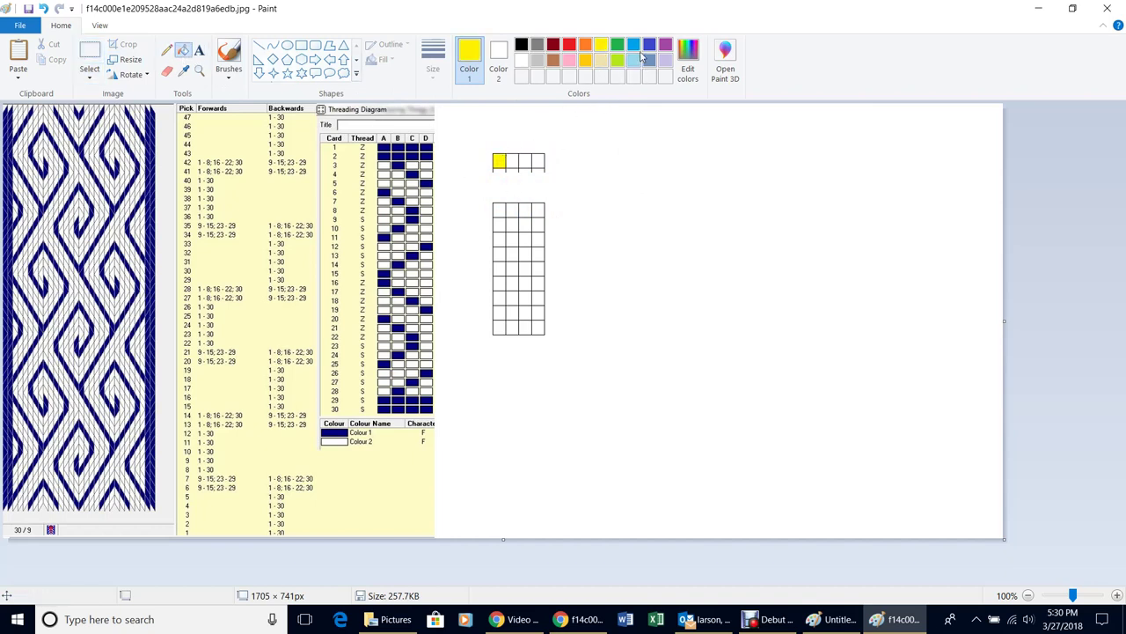
pyautogui.click(569, 45)
pyautogui.click(513, 161)
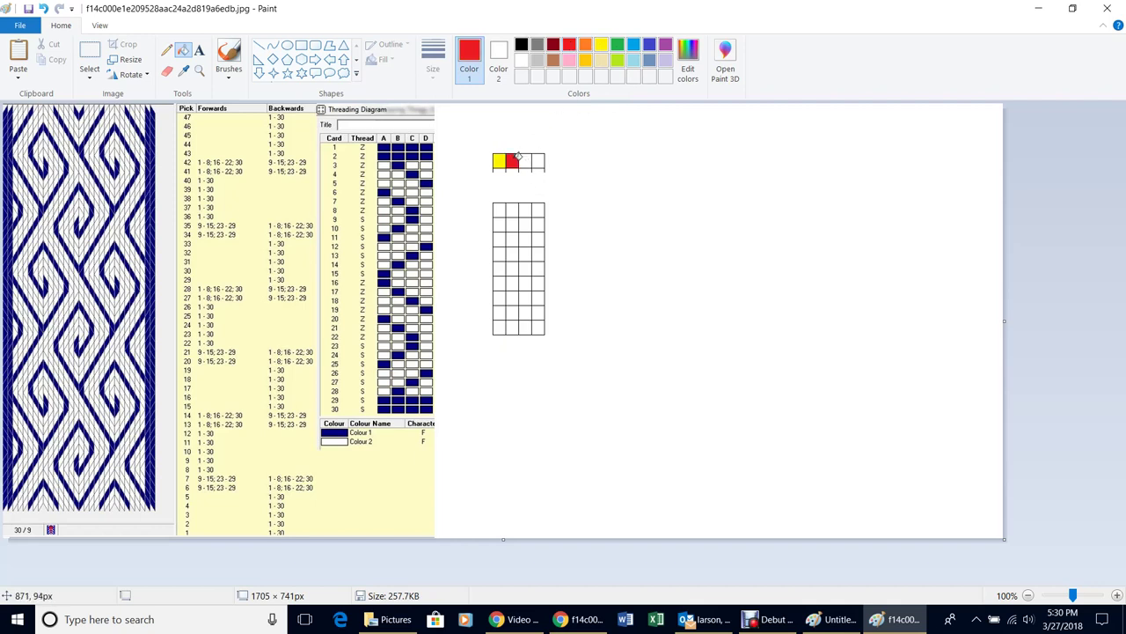
pyautogui.click(618, 45)
pyautogui.click(525, 161)
pyautogui.click(633, 46)
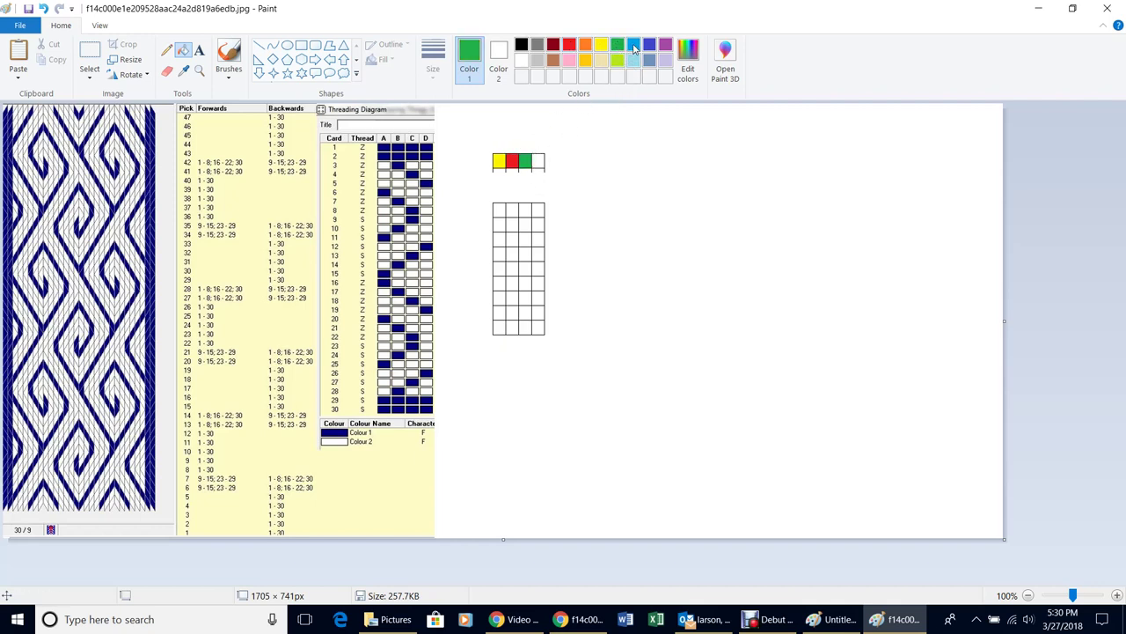
pyautogui.click(541, 163)
# Fill the grid's bottom row green and the row above it red
pyautogui.click(503, 325)
pyautogui.click(513, 325)
pyautogui.click(526, 324)
pyautogui.click(539, 326)
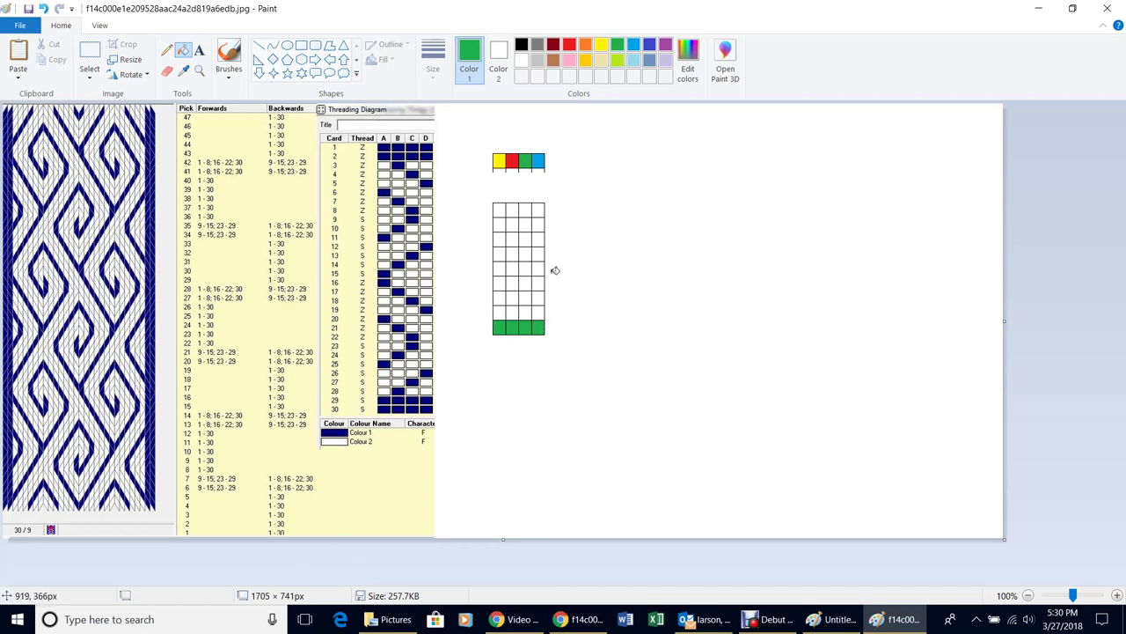
pyautogui.click(569, 44)
pyautogui.click(501, 312)
pyautogui.click(513, 310)
pyautogui.click(525, 310)
pyautogui.click(539, 309)
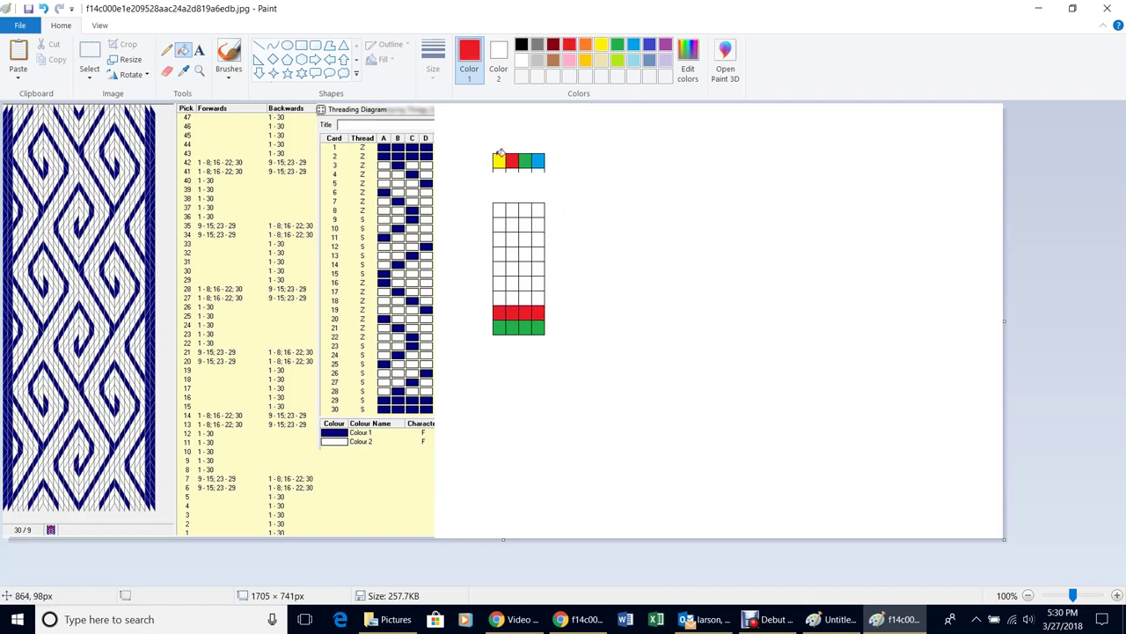
# Fill the third row from the bottom yellow and the fourth light blue
pyautogui.click(601, 44)
pyautogui.click(499, 297)
pyautogui.click(513, 298)
pyautogui.click(525, 298)
pyautogui.click(538, 297)
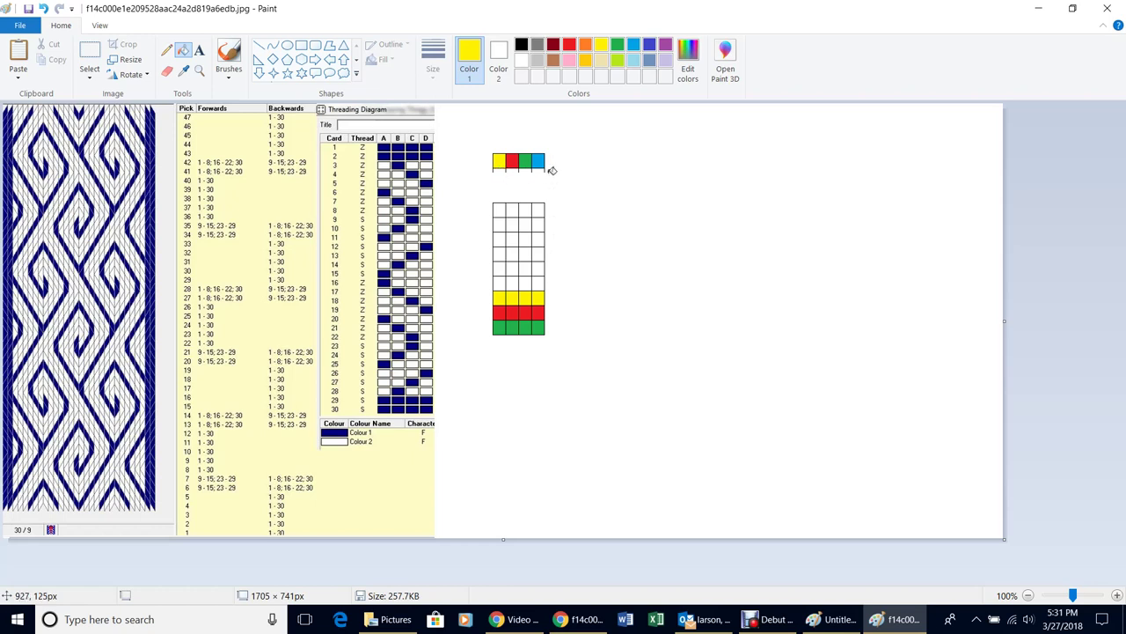
pyautogui.click(633, 45)
pyautogui.click(499, 282)
pyautogui.click(512, 282)
pyautogui.click(525, 282)
pyautogui.click(538, 280)
pyautogui.click(539, 280)
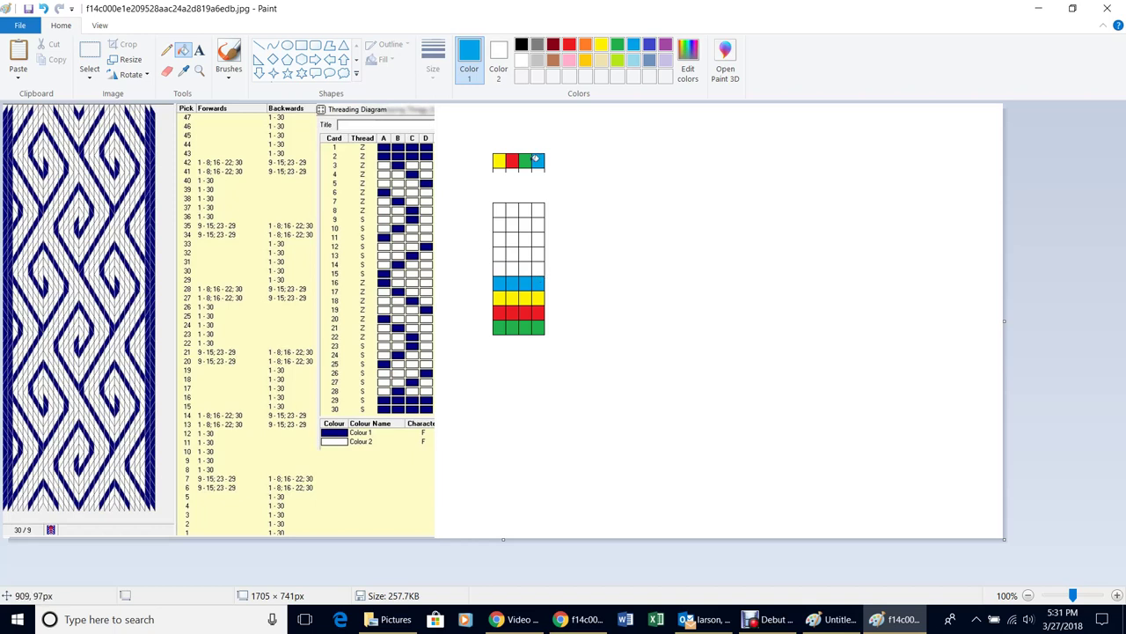
# Fill the fifth row up: first cell light blue, remaining three cells green
pyautogui.click(500, 269)
pyautogui.click(618, 45)
pyautogui.click(517, 268)
pyautogui.click(528, 267)
pyautogui.click(539, 268)
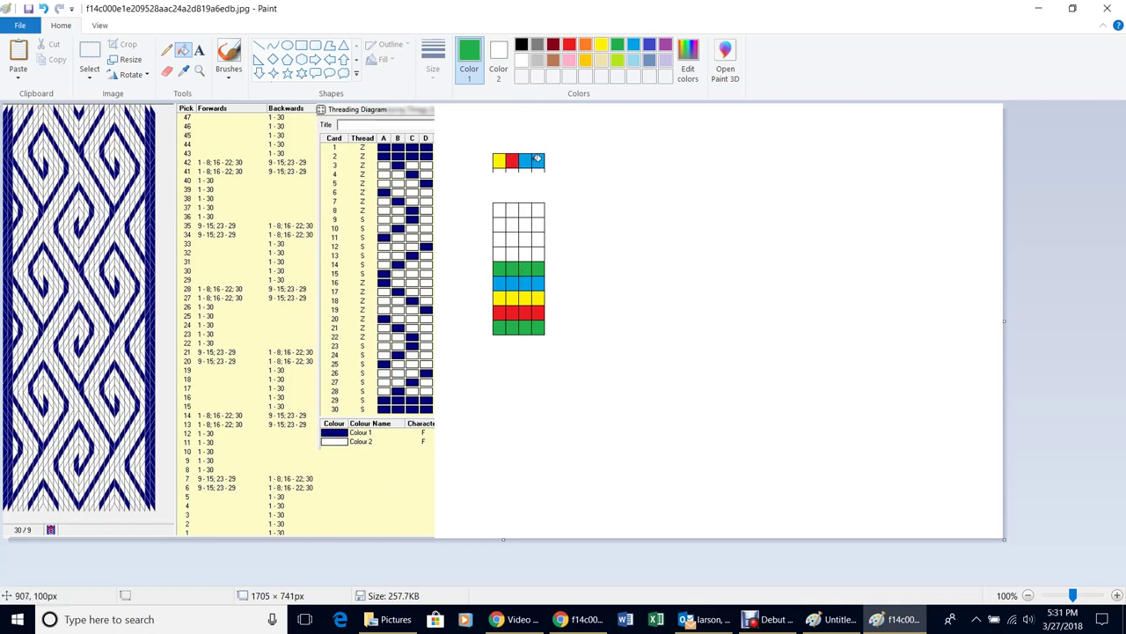
# Restore the third header cell to green and fill two cells above the green band blue
pyautogui.click(528, 161)
pyautogui.click(499, 254)
pyautogui.click(513, 253)
# Finish the blue row with two red cells and fill the row above it yellow
pyautogui.click(601, 44)
pyautogui.click(500, 237)
pyautogui.click(515, 238)
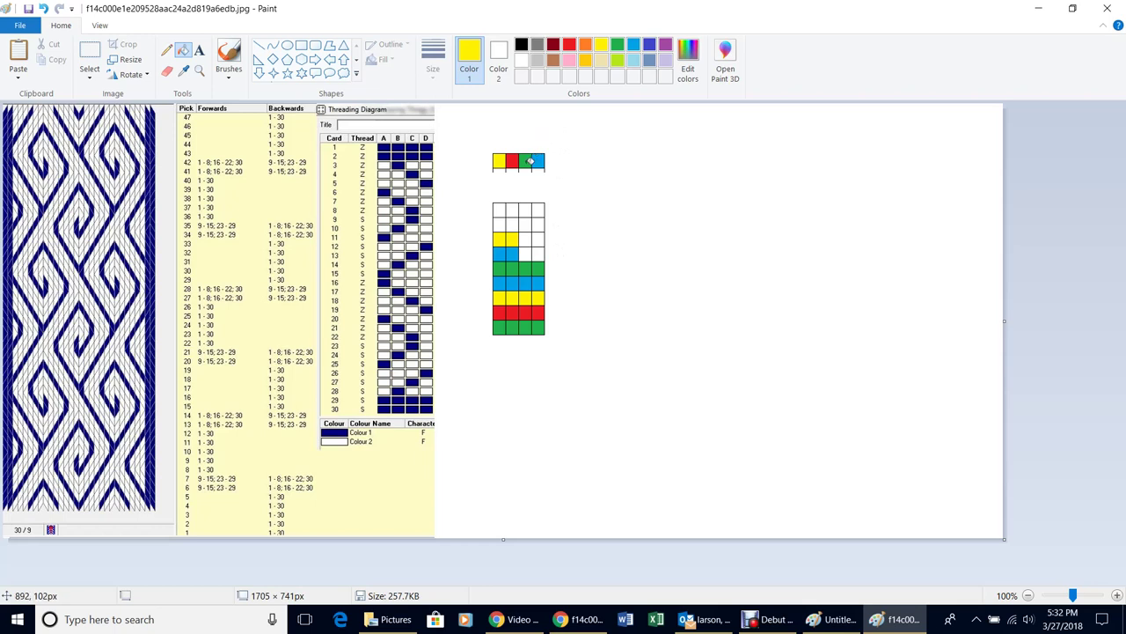
pyautogui.click(570, 45)
pyautogui.click(526, 254)
pyautogui.click(538, 254)
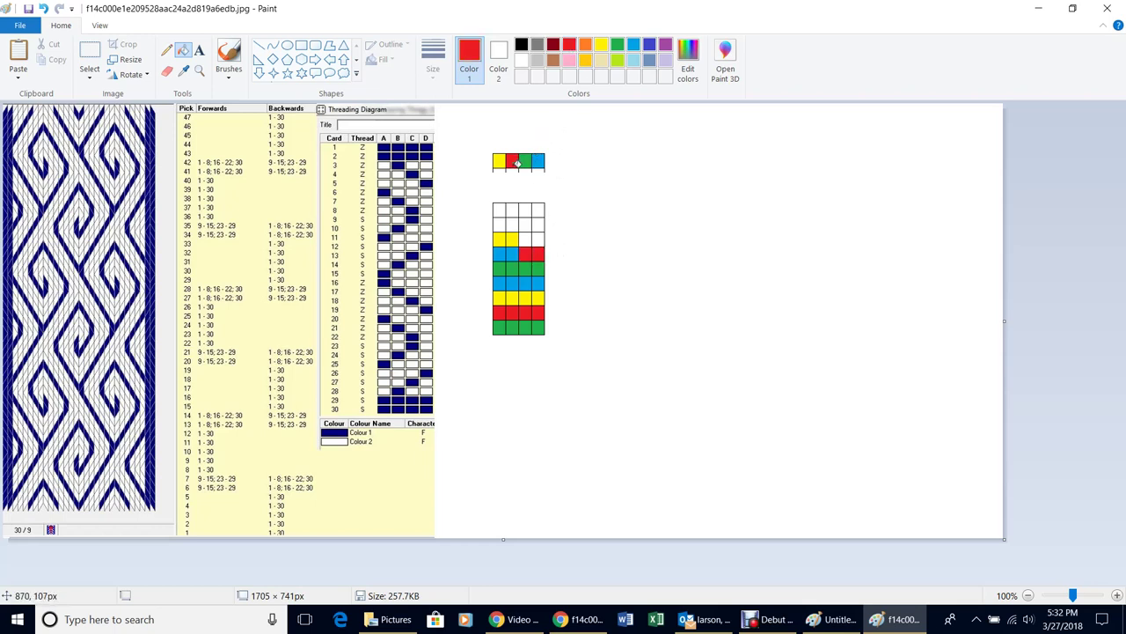
pyautogui.click(602, 47)
pyautogui.click(527, 239)
pyautogui.click(538, 239)
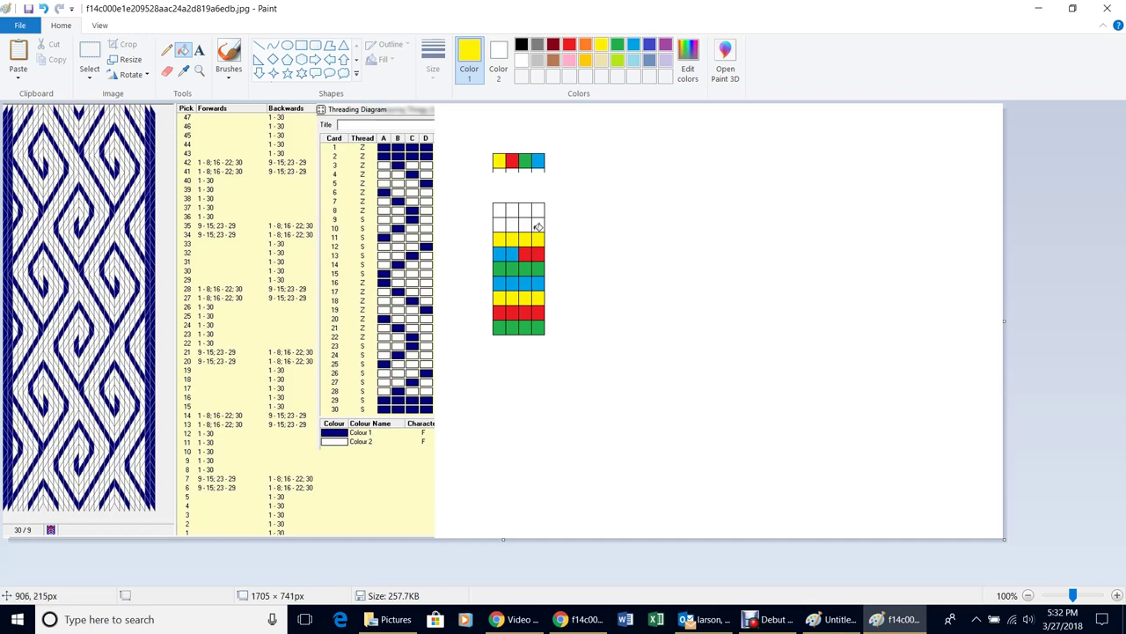
# Clear the blue-blue-red-red row and the yellow row above the green band back to white
pyautogui.rightClick(501, 253)
pyautogui.rightClick(513, 253)
pyautogui.rightClick(525, 253)
pyautogui.rightClick(538, 254)
pyautogui.rightClick(538, 238)
pyautogui.rightClick(526, 237)
pyautogui.rightClick(513, 238)
pyautogui.rightClick(501, 238)
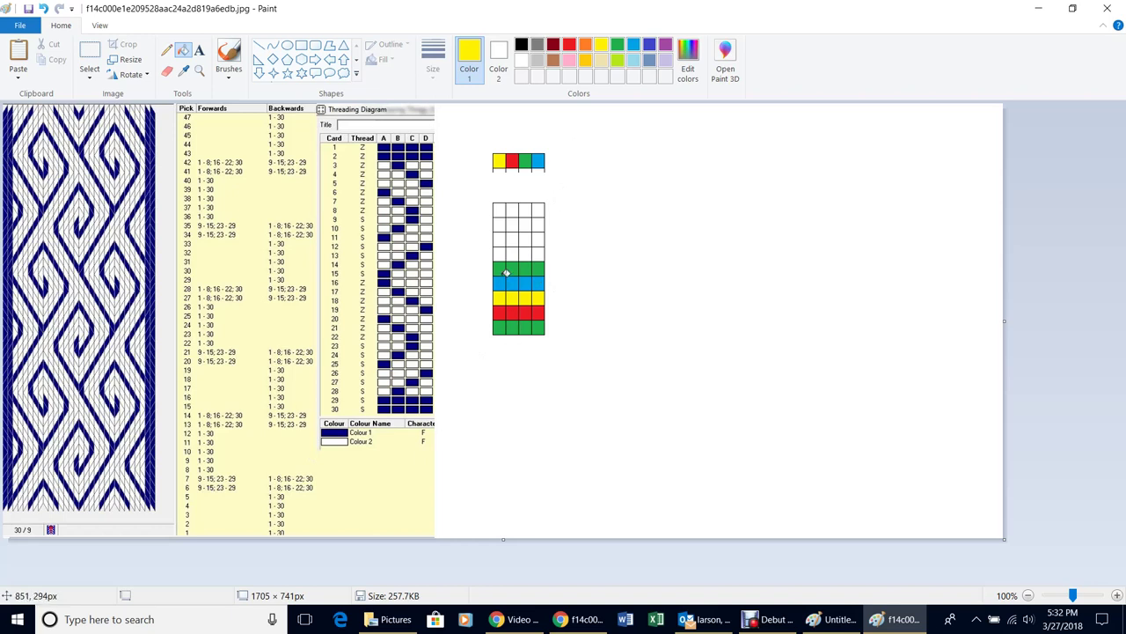
# Refill the lower cleared row blue, blue, red, red and the row above it all yellow
pyautogui.click(633, 47)
pyautogui.click(500, 253)
pyautogui.click(512, 252)
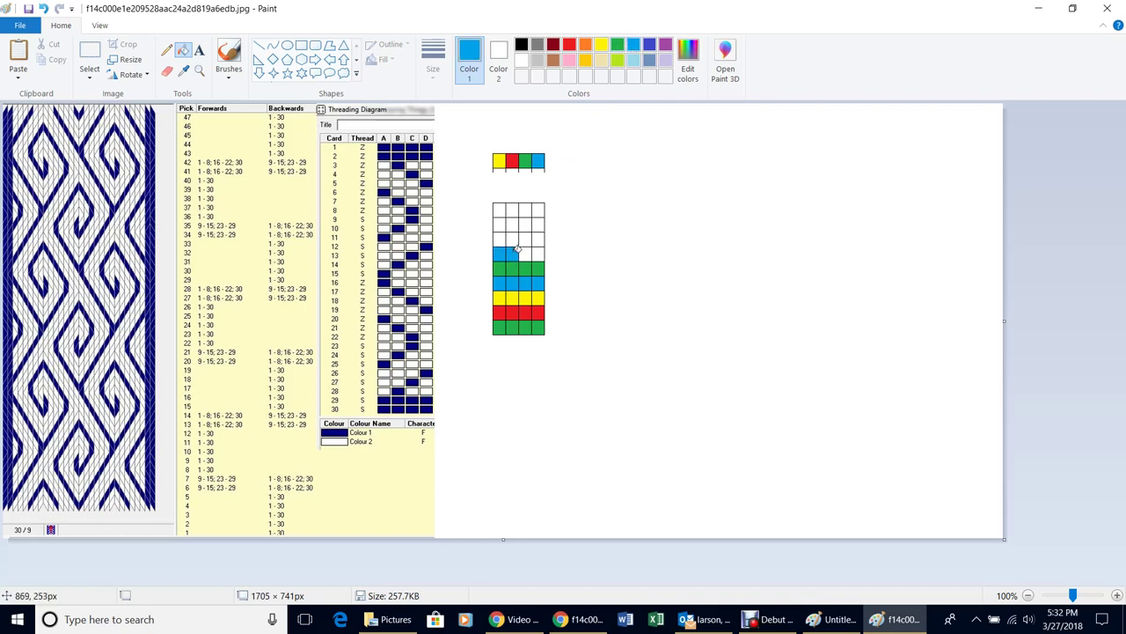
pyautogui.click(602, 49)
pyautogui.click(500, 239)
pyautogui.click(513, 239)
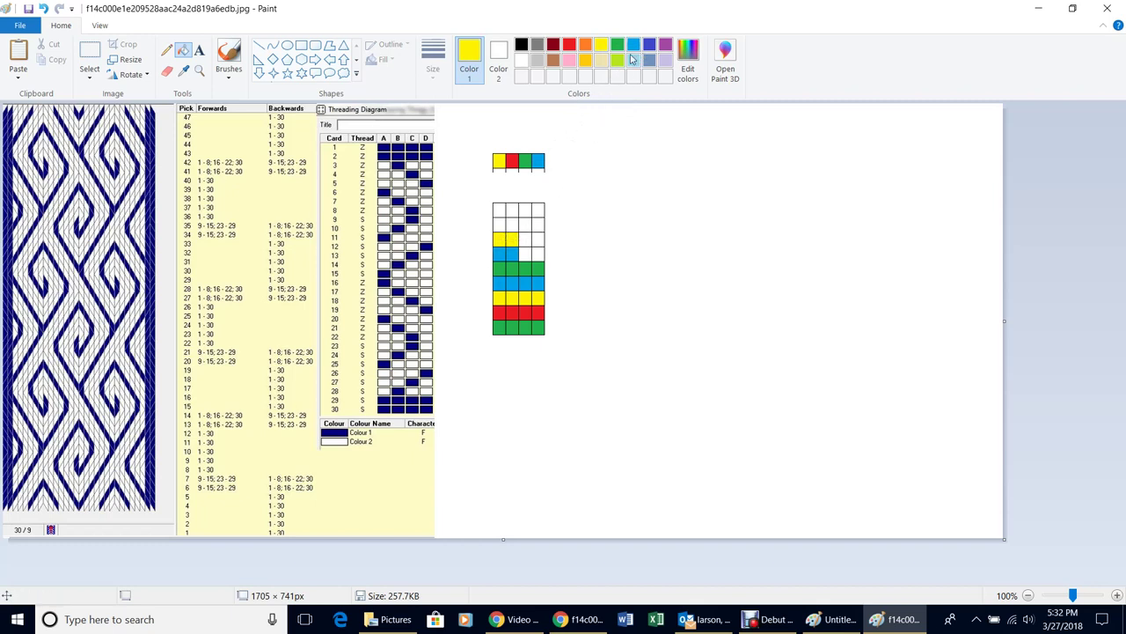
pyautogui.click(570, 45)
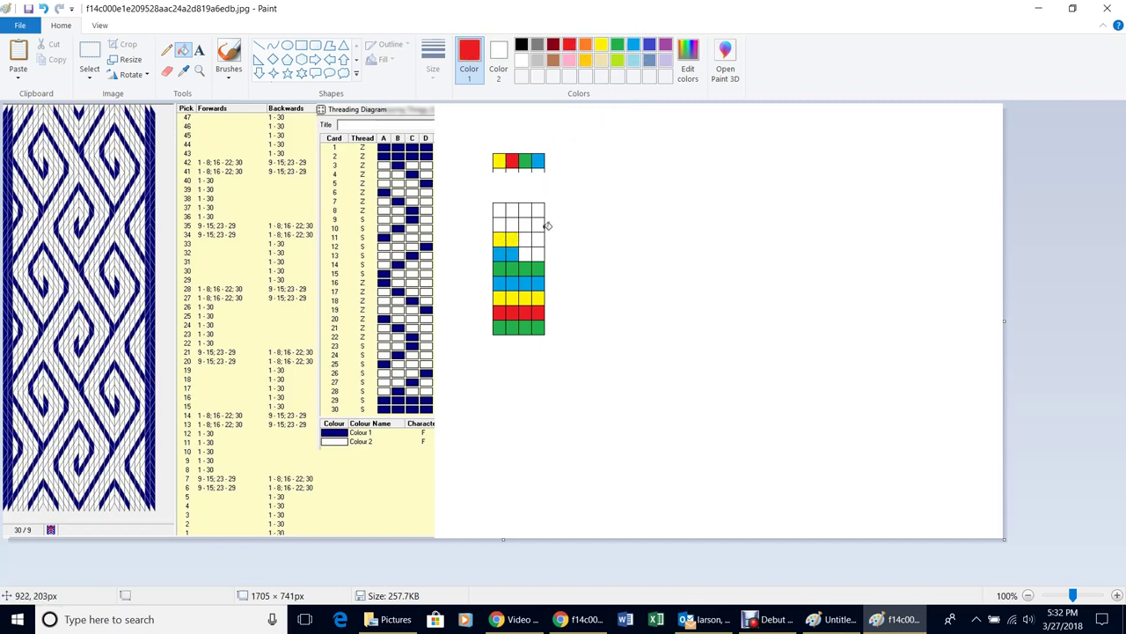
pyautogui.click(526, 254)
pyautogui.click(538, 254)
pyautogui.click(601, 46)
pyautogui.click(528, 238)
pyautogui.click(536, 238)
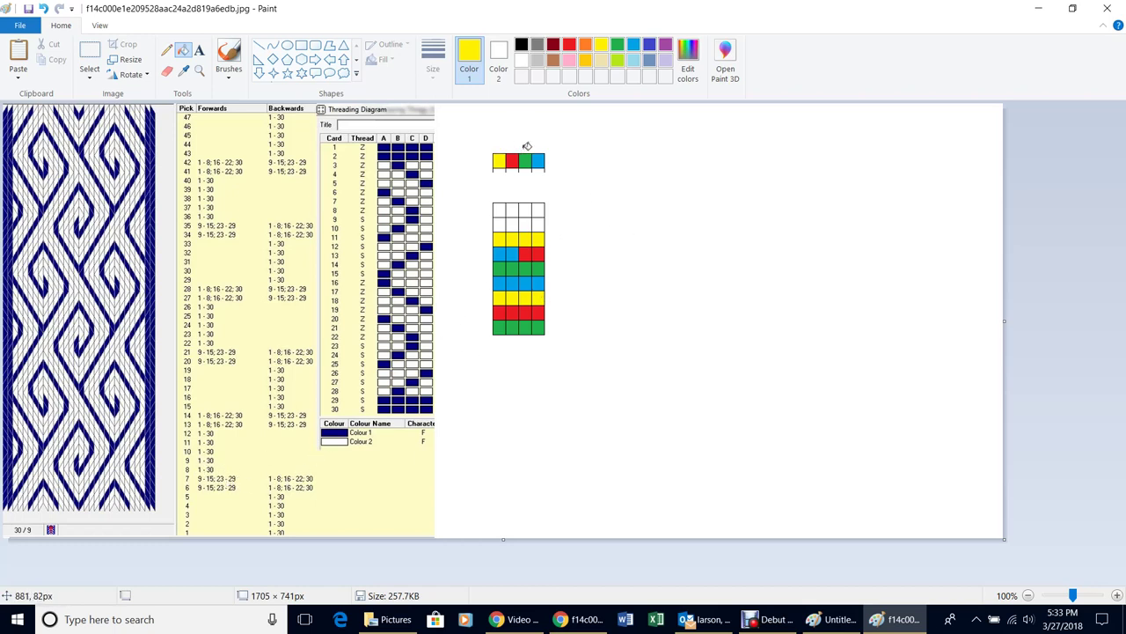
# Fill all four cells of the second grid row red
pyautogui.click(569, 46)
pyautogui.click(503, 224)
pyautogui.click(513, 222)
pyautogui.click(526, 222)
pyautogui.click(539, 222)
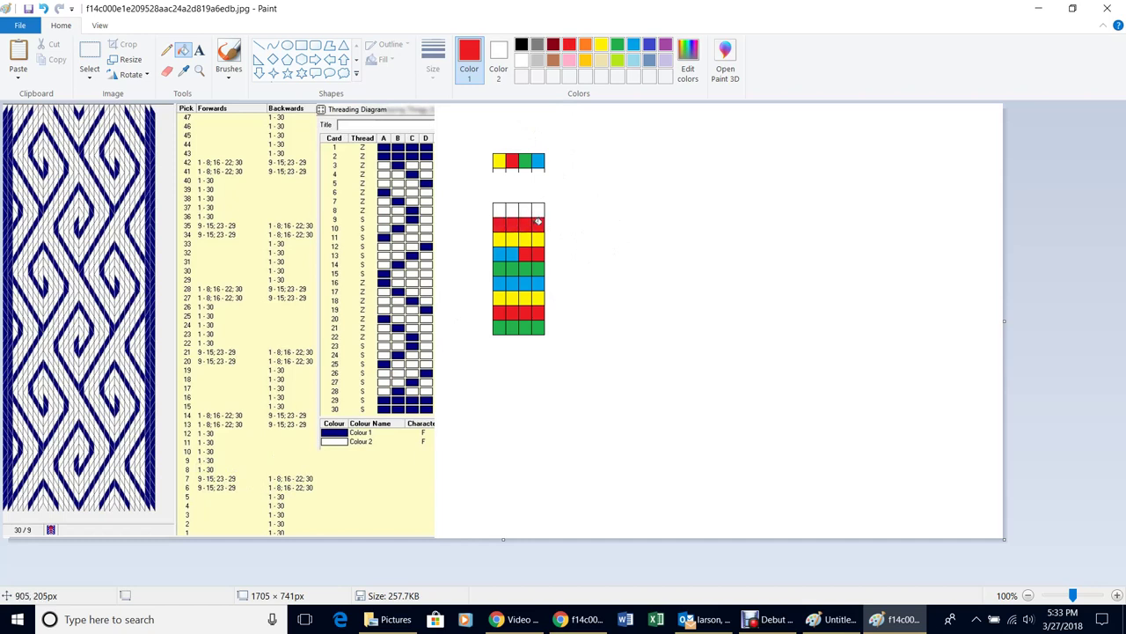
# Fill all four cells of the top grid row green
pyautogui.click(618, 46)
pyautogui.click(498, 208)
pyautogui.click(516, 208)
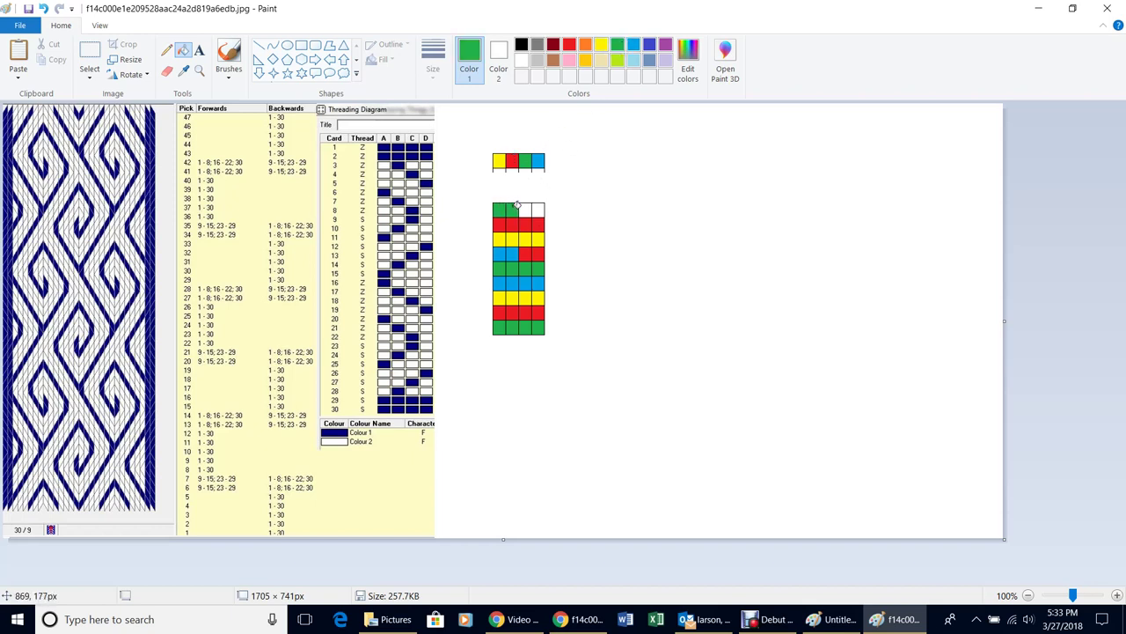
pyautogui.click(528, 208)
pyautogui.click(538, 209)
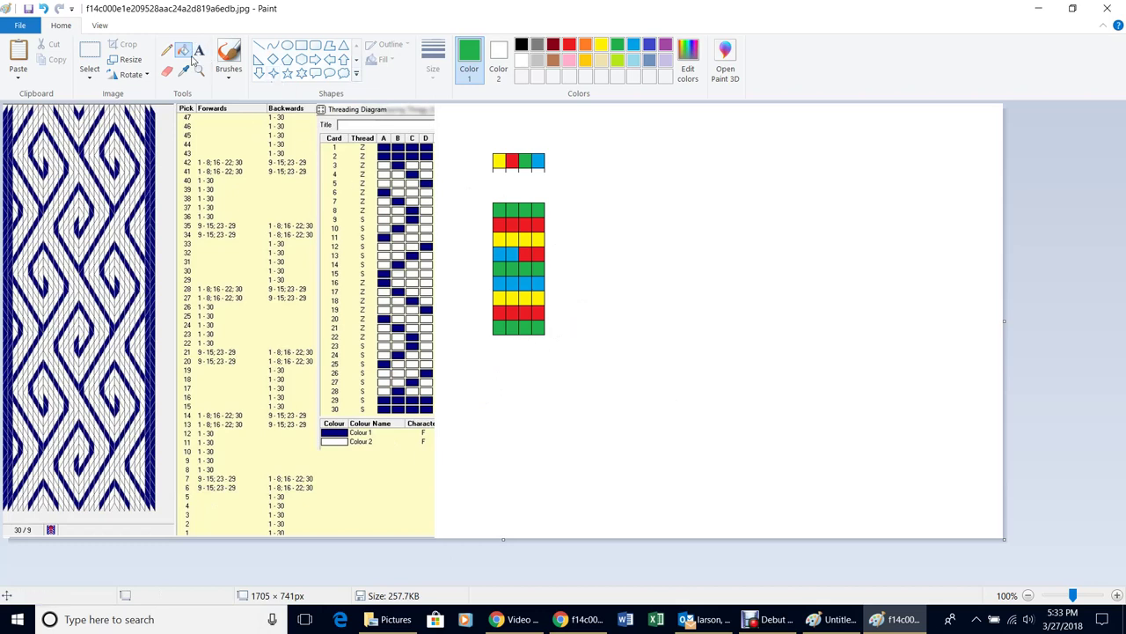
# Add a black '1 2 3 4' text label, sized to fit, directly under the grid
pyautogui.click(199, 51)
pyautogui.click(521, 44)
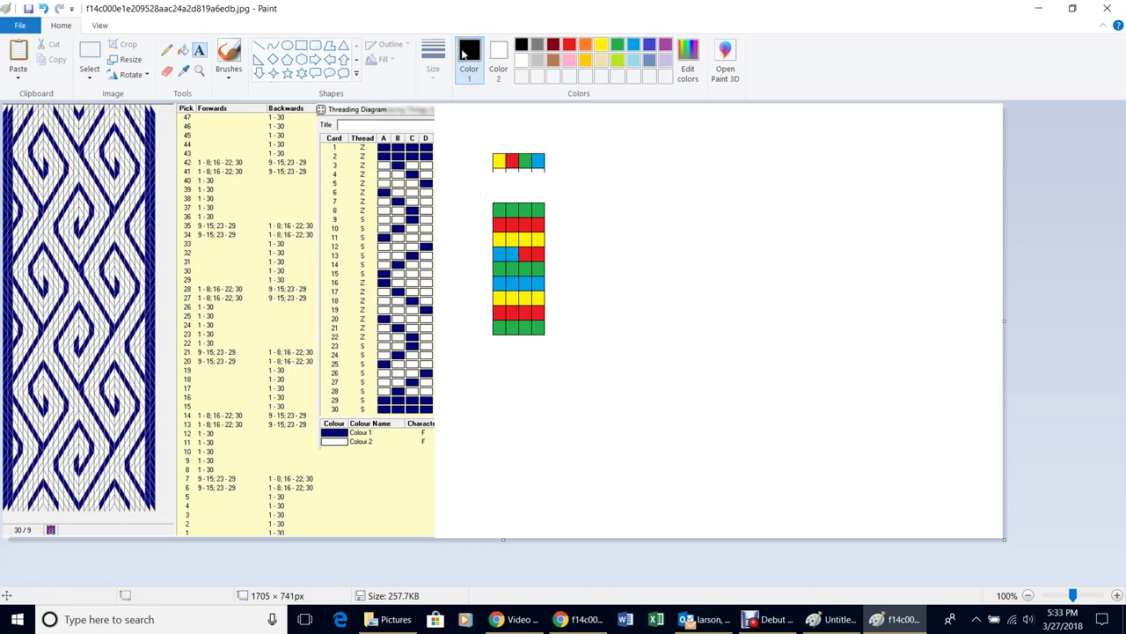
pyautogui.moveTo(490, 363); pyautogui.dragTo(821, 407)
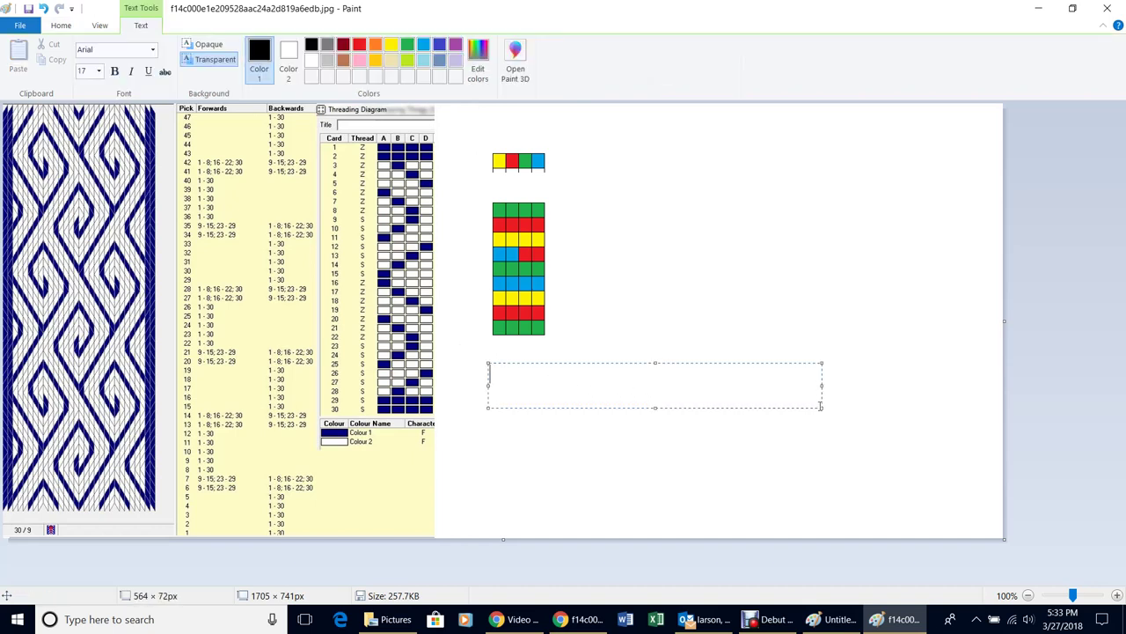
pyautogui.write('1 2 3 4')
pyautogui.moveTo(823, 407); pyautogui.dragTo(555, 401)
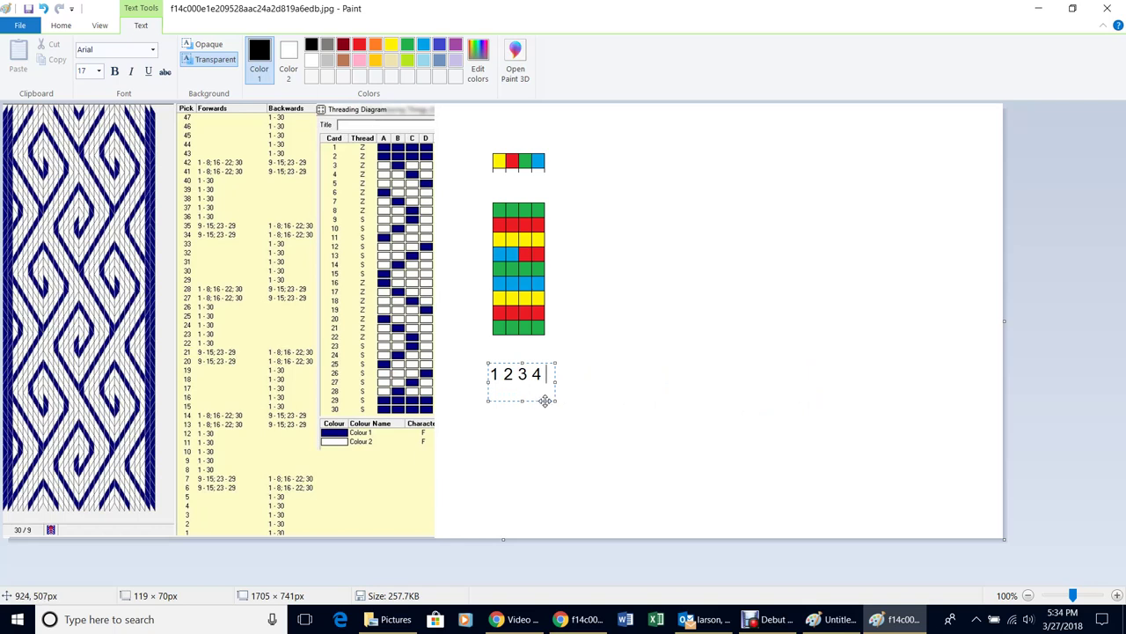
pyautogui.moveTo(545, 400); pyautogui.dragTo(550, 373)
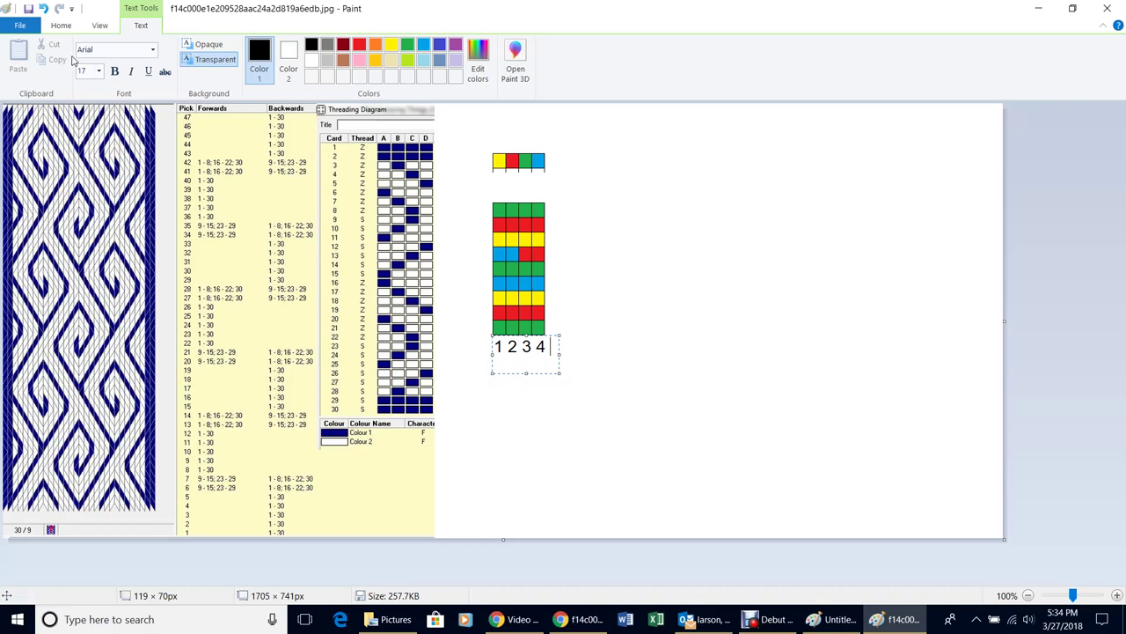
# Set the '1 2 3 4' text to font size 17, after trying 10, and commit it
pyautogui.click(99, 71)
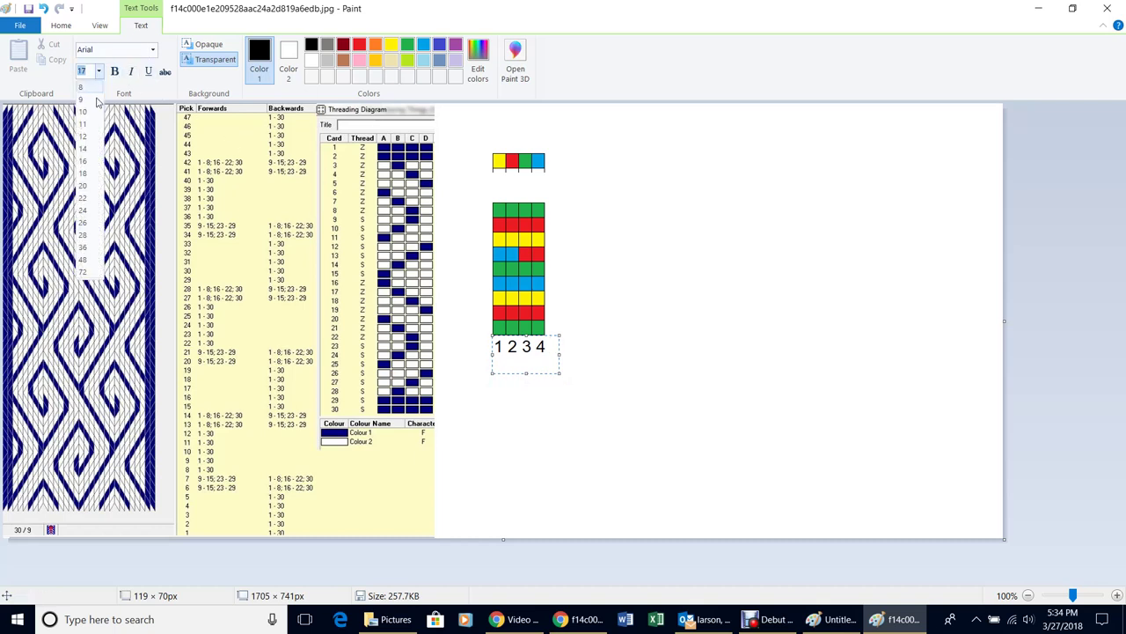
pyautogui.click(91, 113)
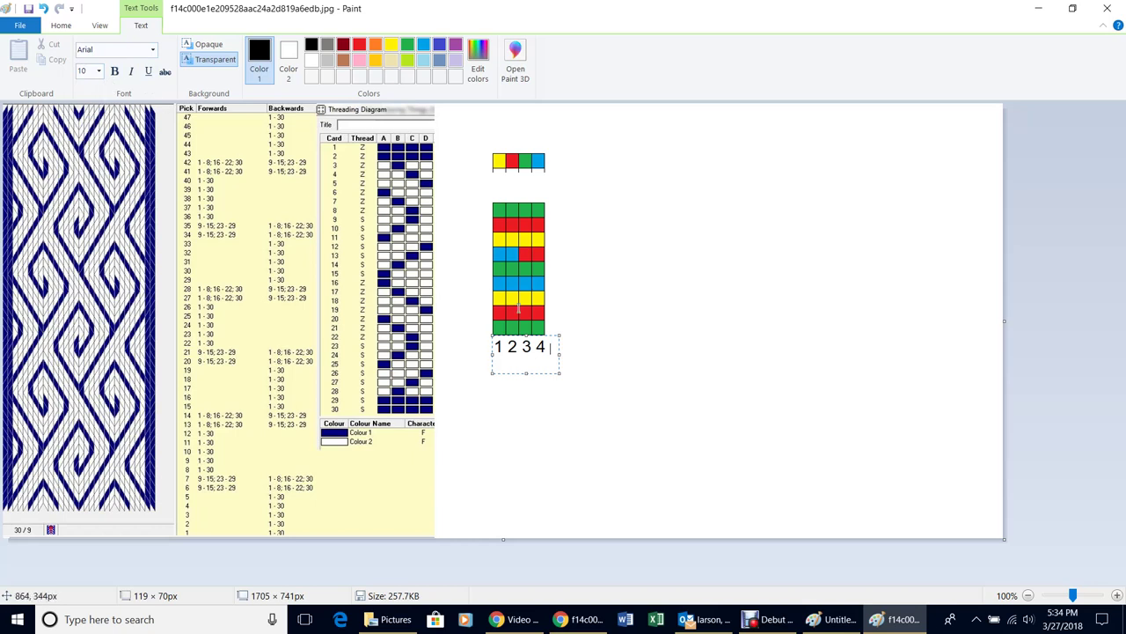
pyautogui.hotkey('ctrl', 'a')
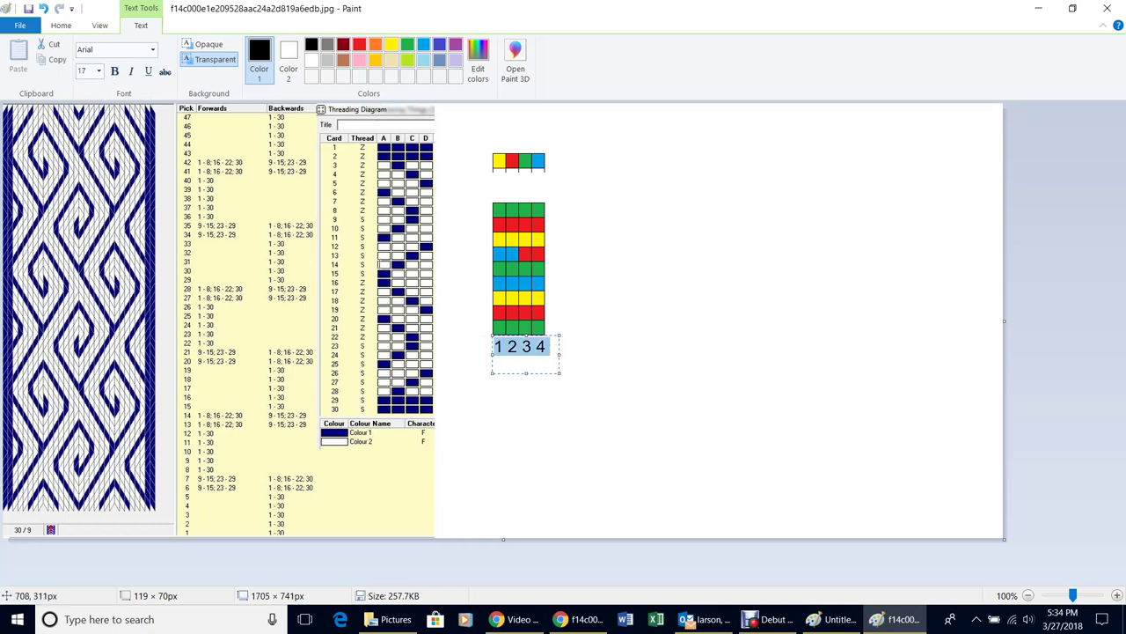
pyautogui.click(98, 71)
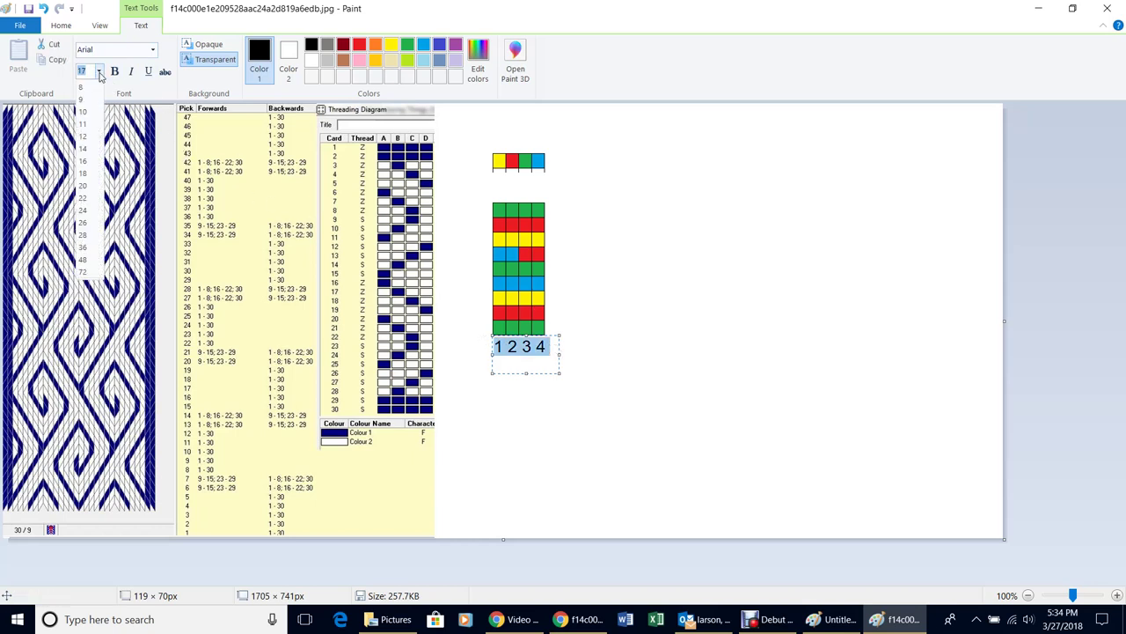
pyautogui.click(87, 113)
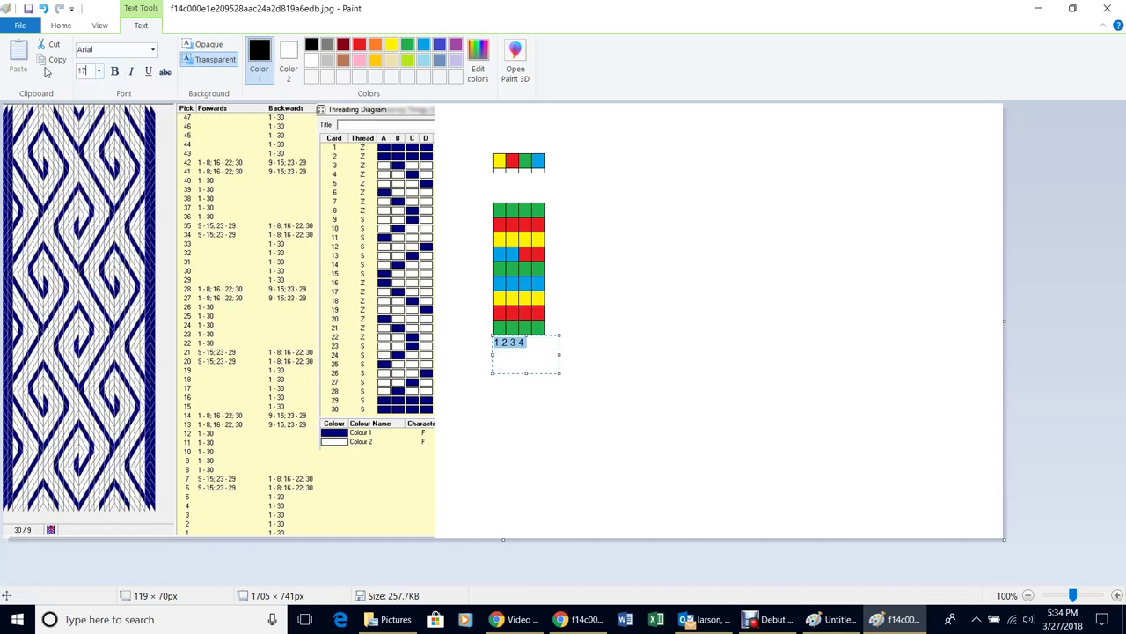
pyautogui.write('17')
pyautogui.press('Return')
pyautogui.click(769, 379)
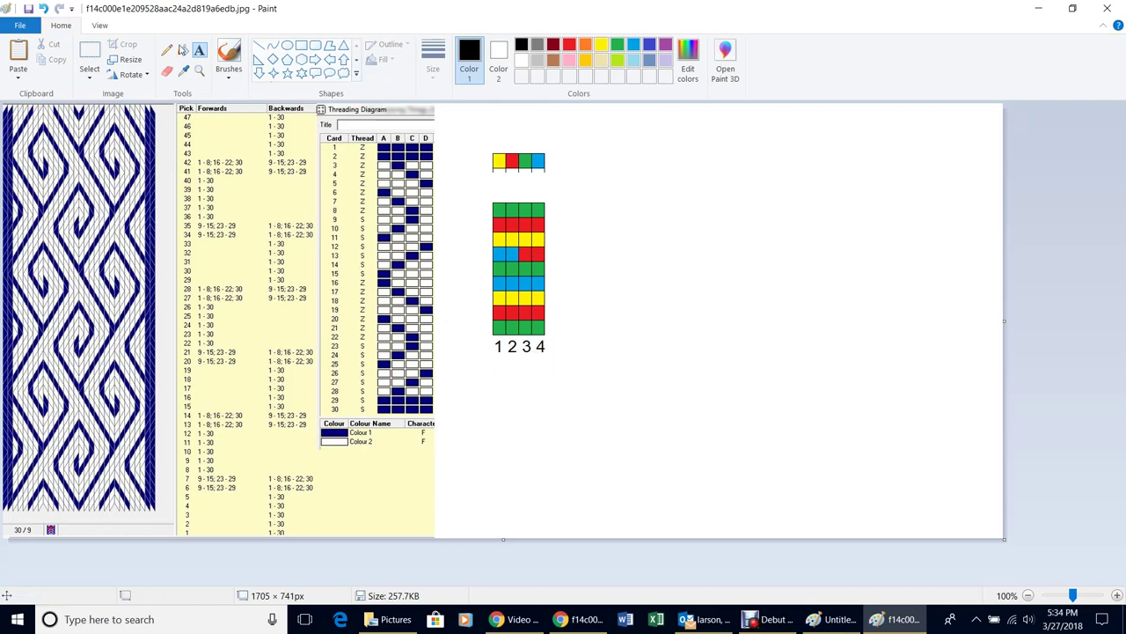
# Select the '1 2 3 4' numbers and narrow them slightly from the right edge
pyautogui.click(90, 59)
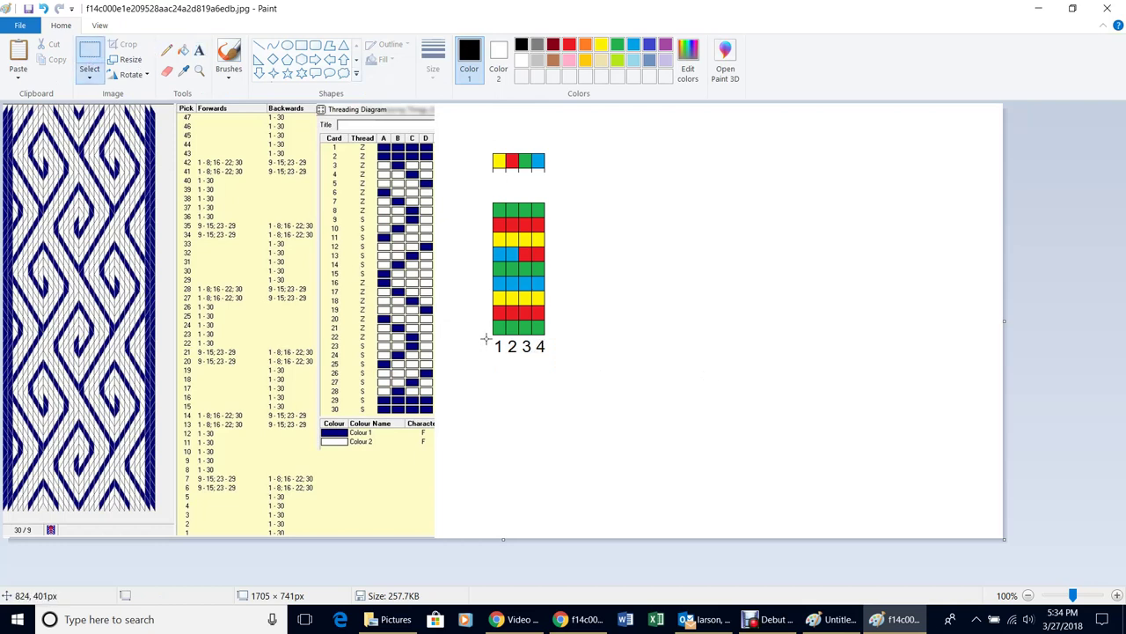
pyautogui.moveTo(487, 338); pyautogui.dragTo(555, 364)
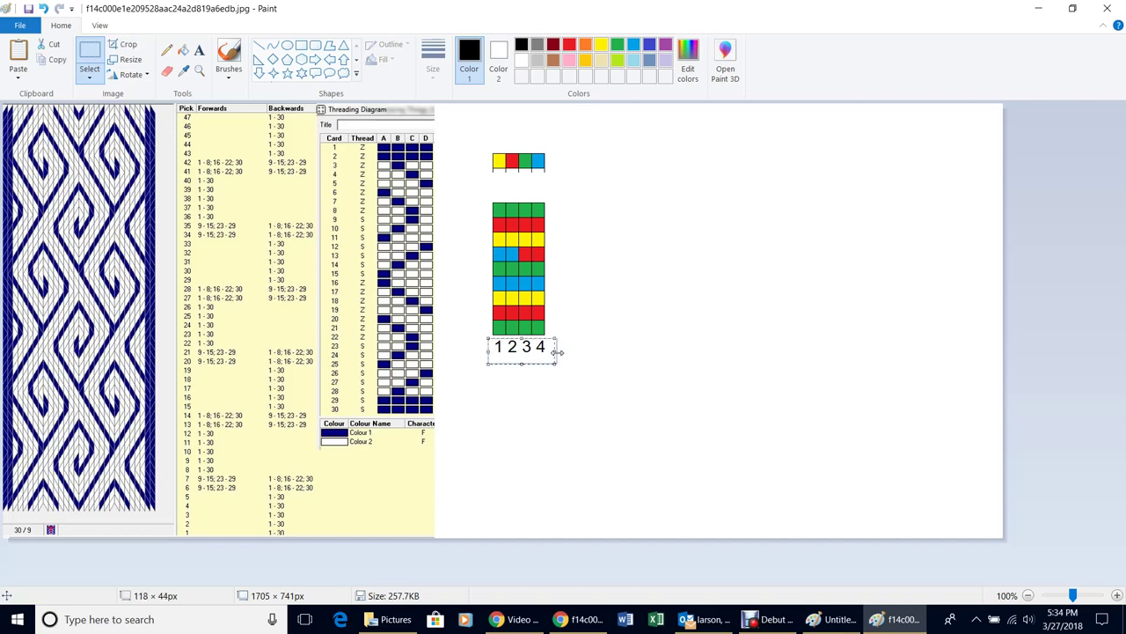
pyautogui.moveTo(553, 352); pyautogui.dragTo(551, 353)
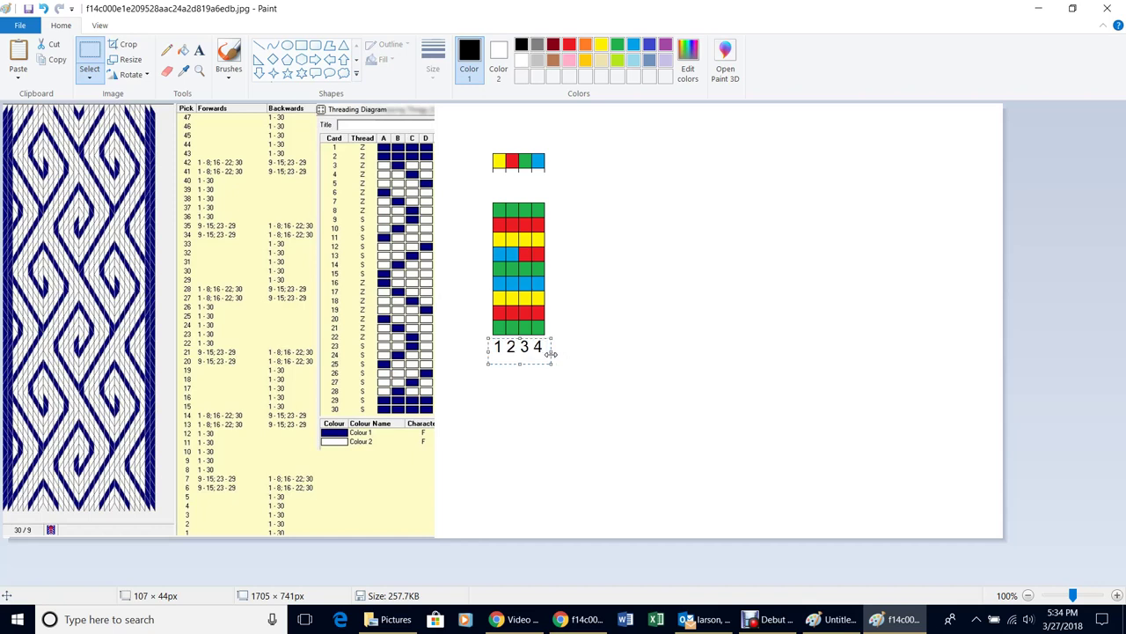
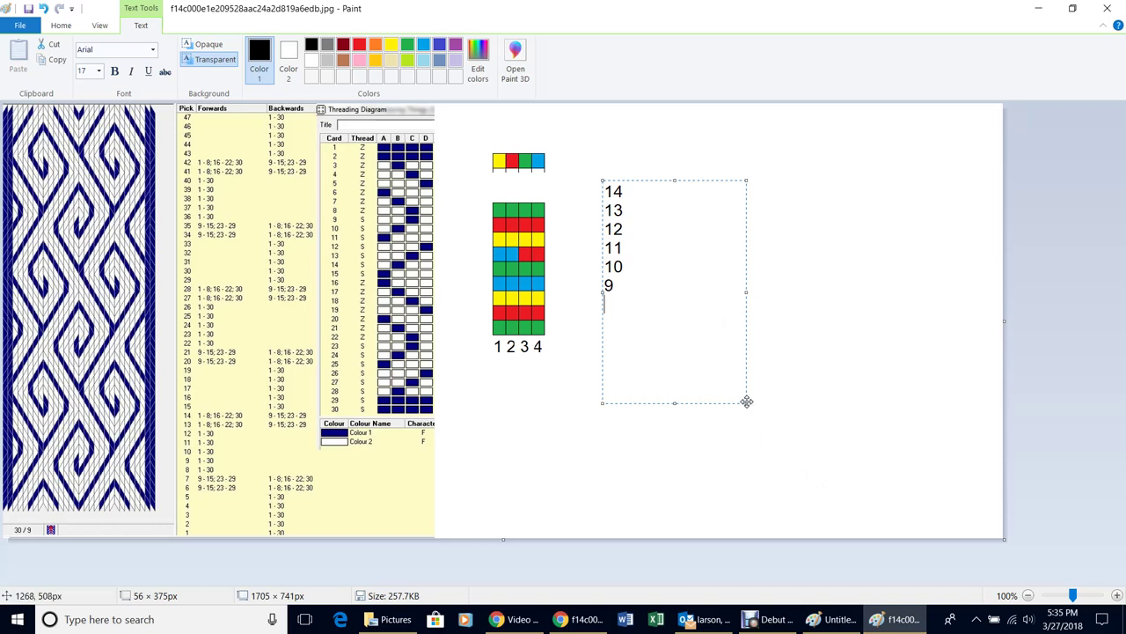
# Fix the current number text in place, then select and delete the old 14–9 numbers
pyautogui.moveTo(746, 402); pyautogui.dragTo(707, 387)
pyautogui.click(637, 199)
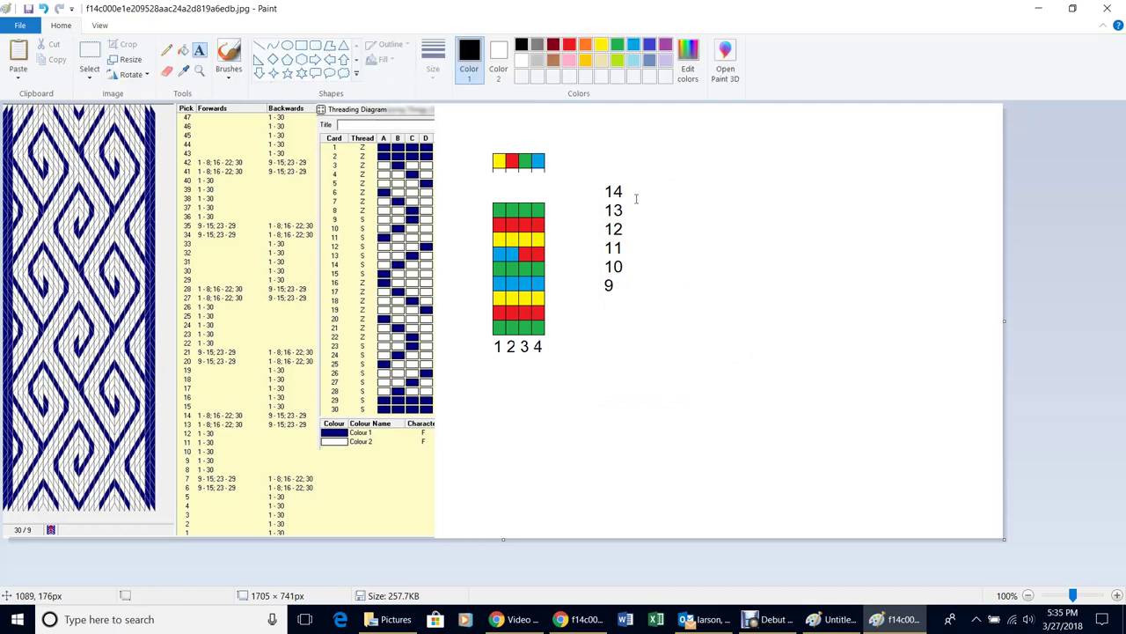
pyautogui.click(89, 53)
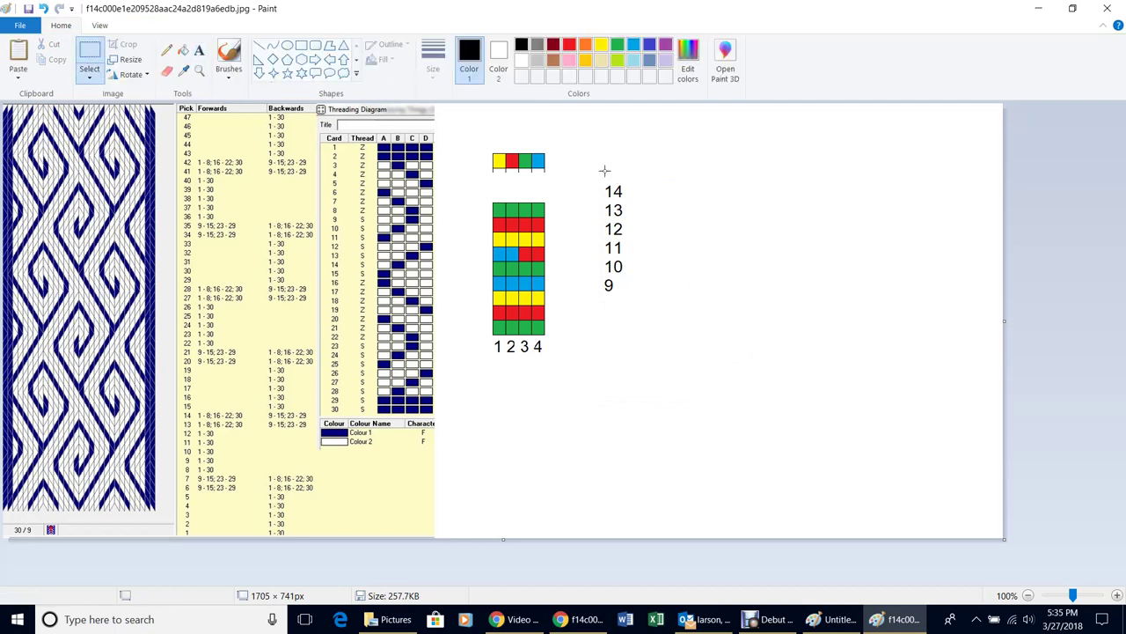
pyautogui.moveTo(587, 168); pyautogui.dragTo(656, 401)
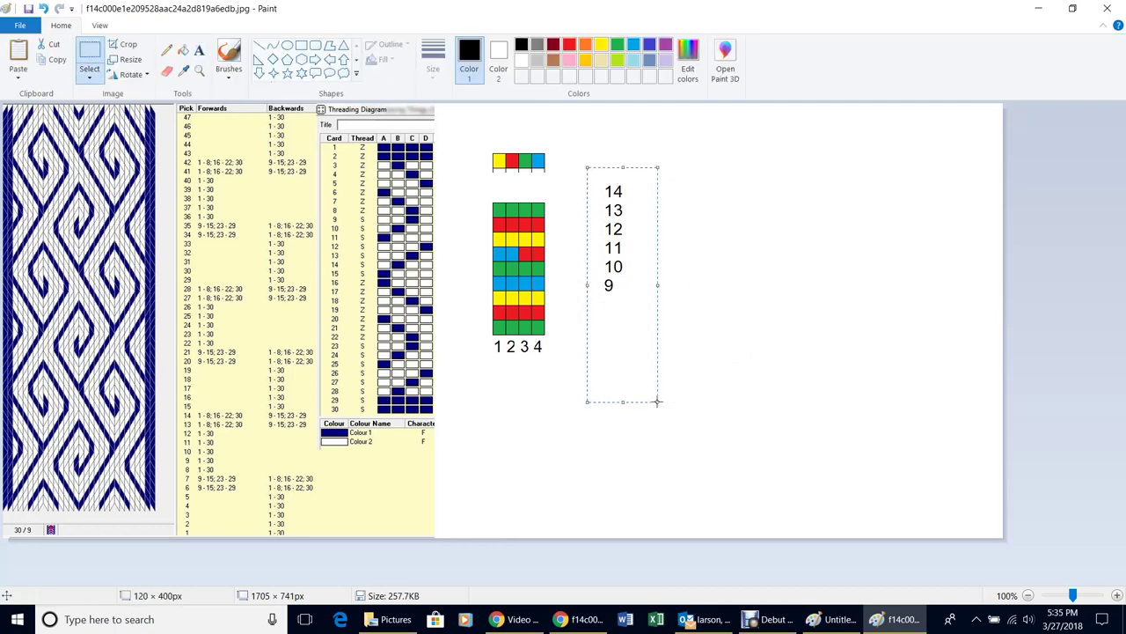
pyautogui.press('Delete')
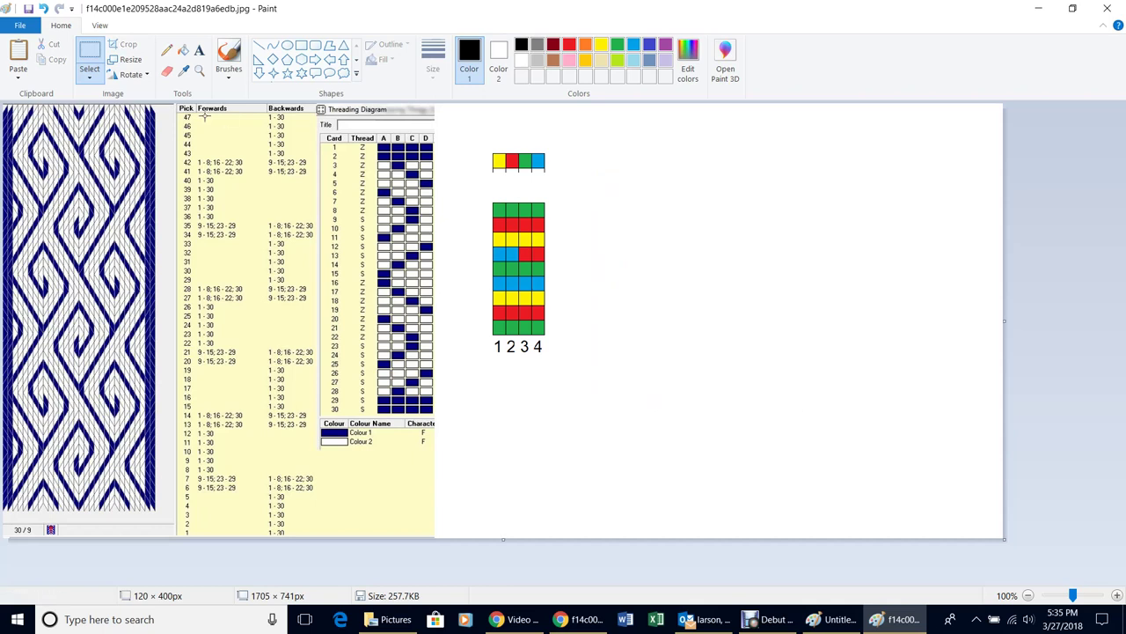
# Add a text box right of the grid listing 14, 13, 12, 11, 10
pyautogui.click(200, 53)
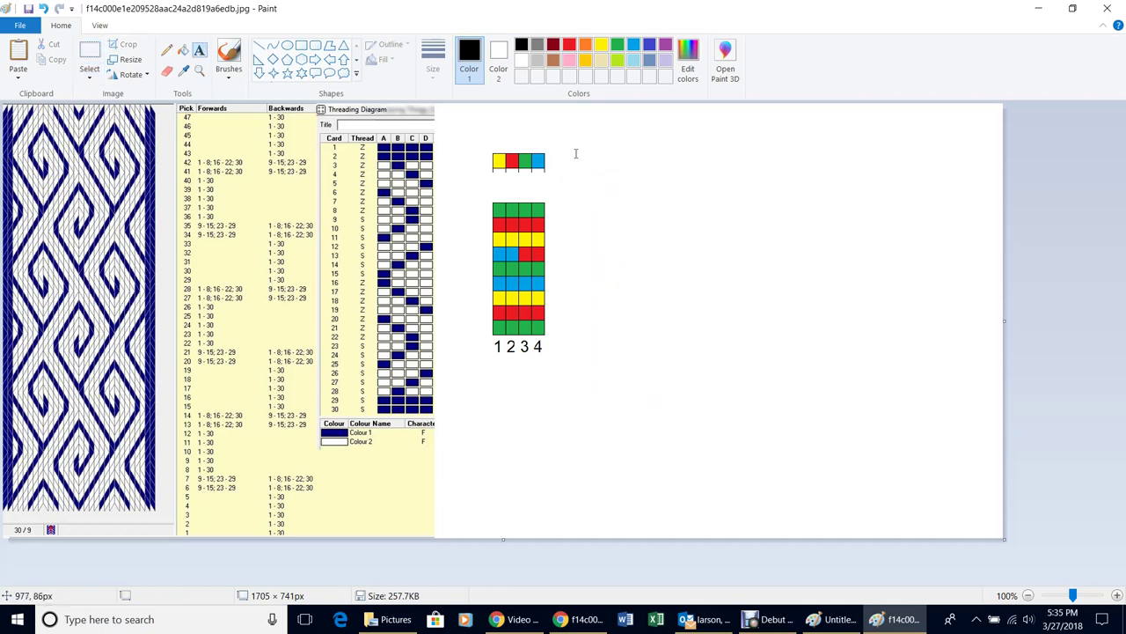
pyautogui.moveTo(576, 154); pyautogui.dragTo(601, 353)
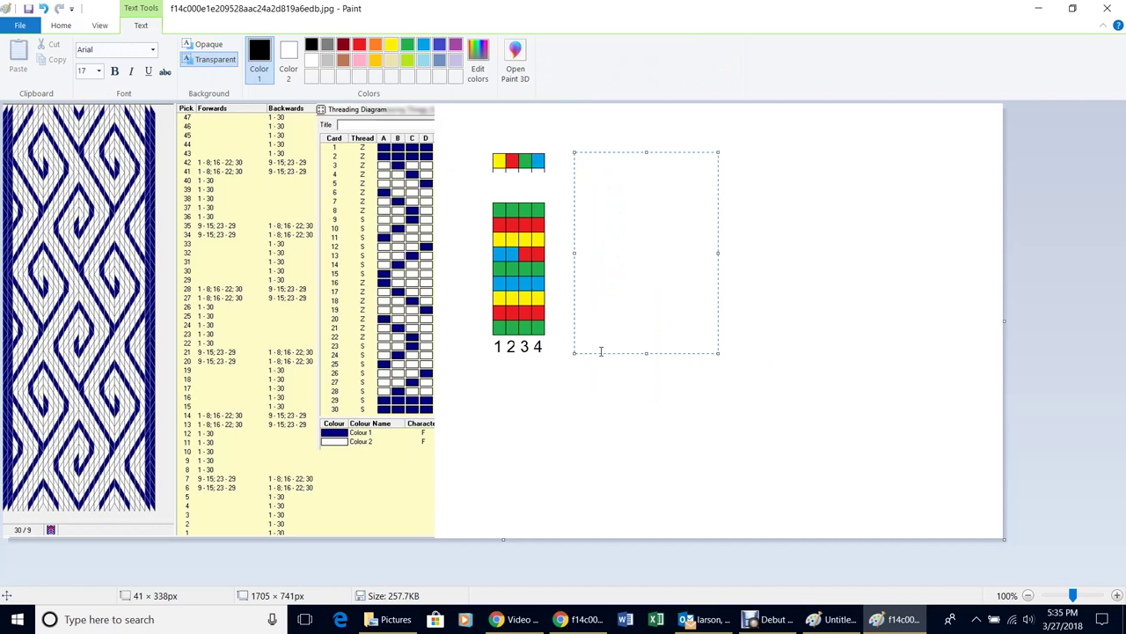
pyautogui.write('14')
pyautogui.press('Return')
pyautogui.write('13')
pyautogui.press('Return')
pyautogui.write('12')
pyautogui.press('Return')
pyautogui.write('11 10')
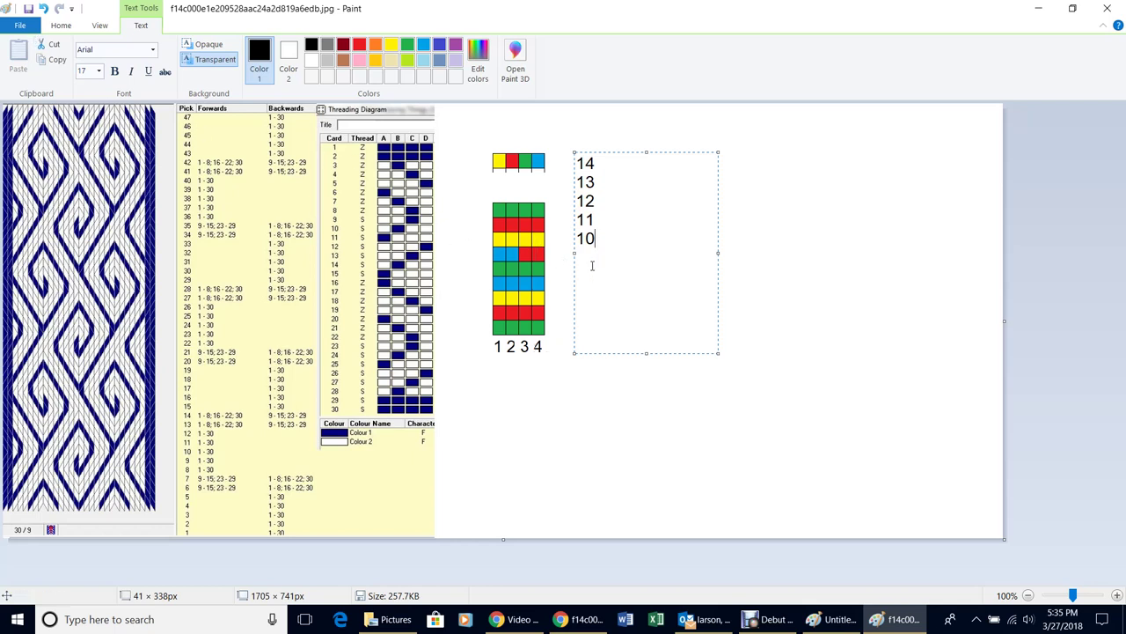
# Resize the labels to 12 pt and place them beside the grid's top five rows
pyautogui.moveTo(599, 246); pyautogui.dragTo(554, 163)
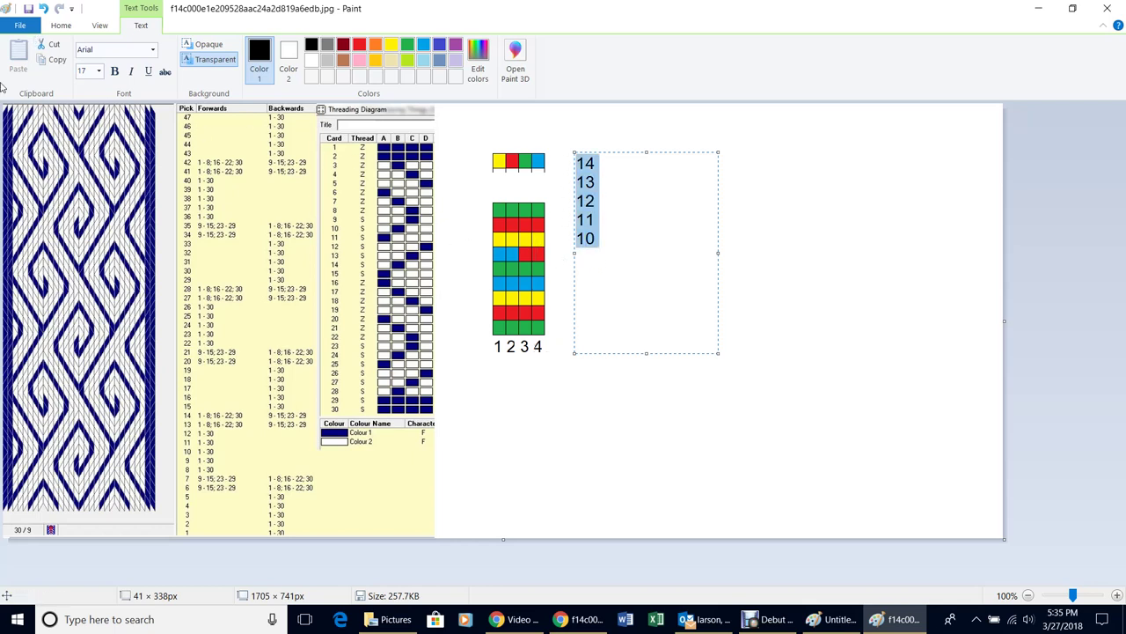
pyautogui.click(98, 71)
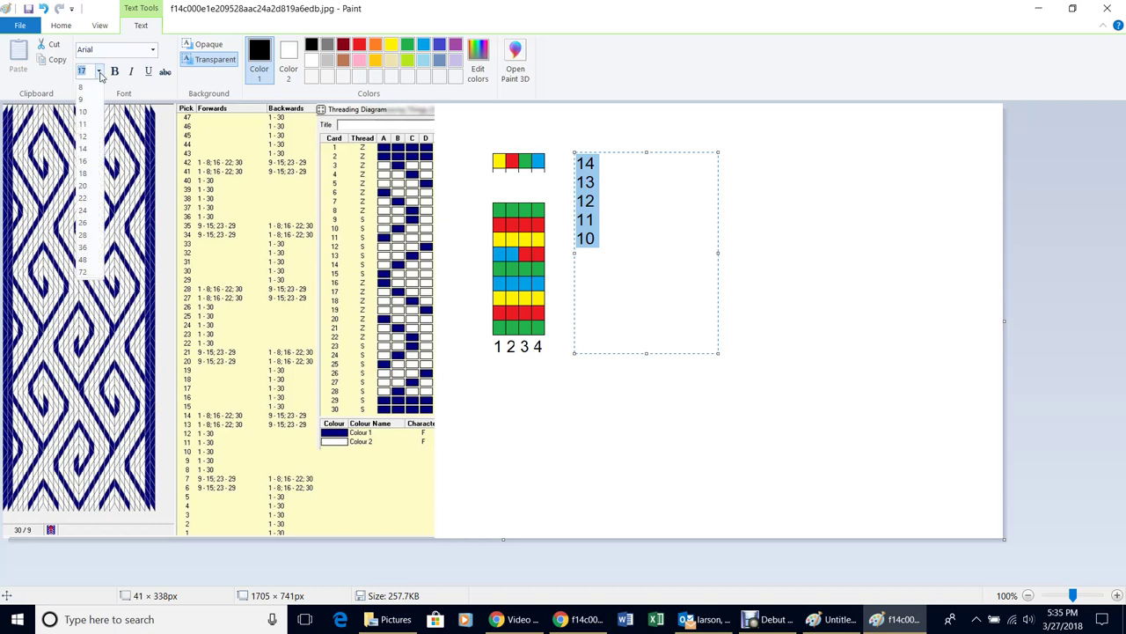
pyautogui.click(97, 151)
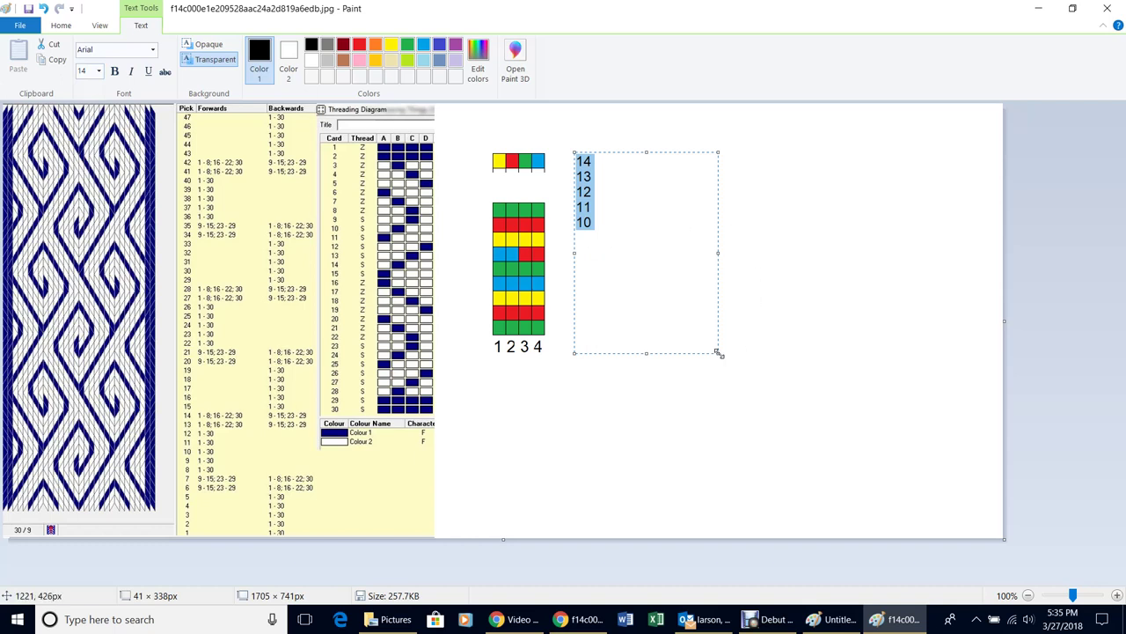
pyautogui.moveTo(719, 352); pyautogui.dragTo(597, 241)
pyautogui.moveTo(599, 241); pyautogui.dragTo(577, 293)
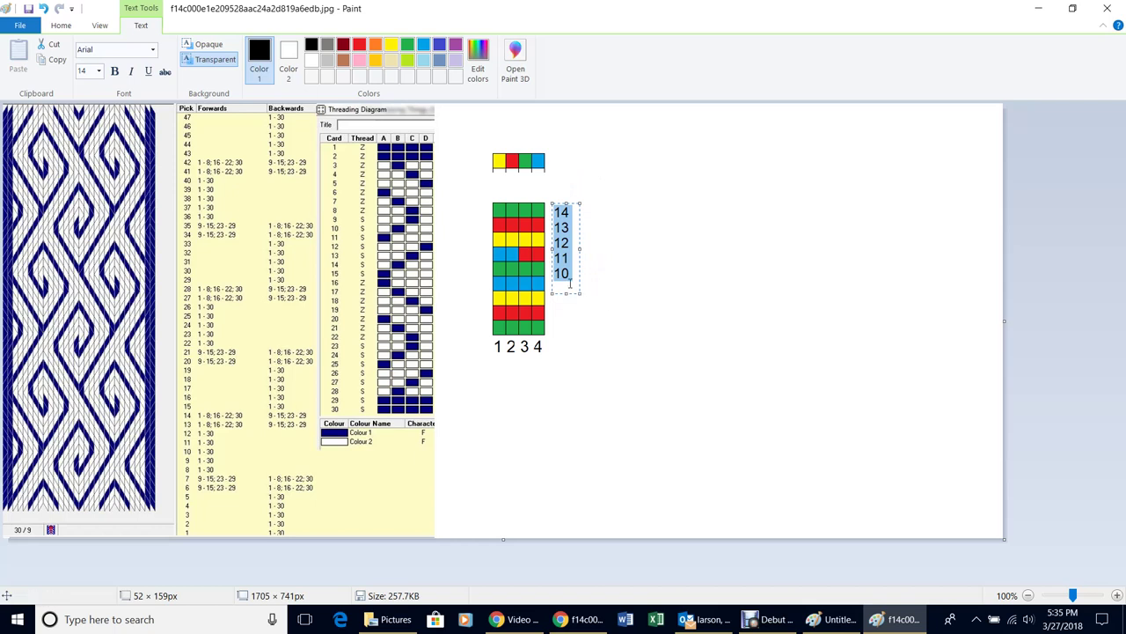
pyautogui.click(99, 72)
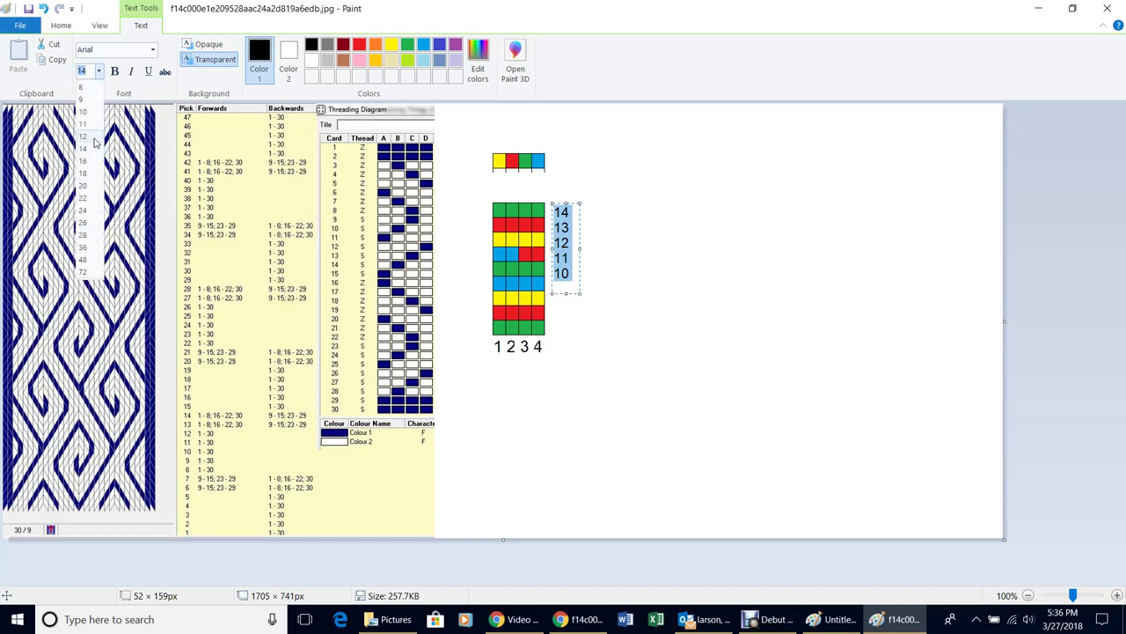
pyautogui.click(96, 138)
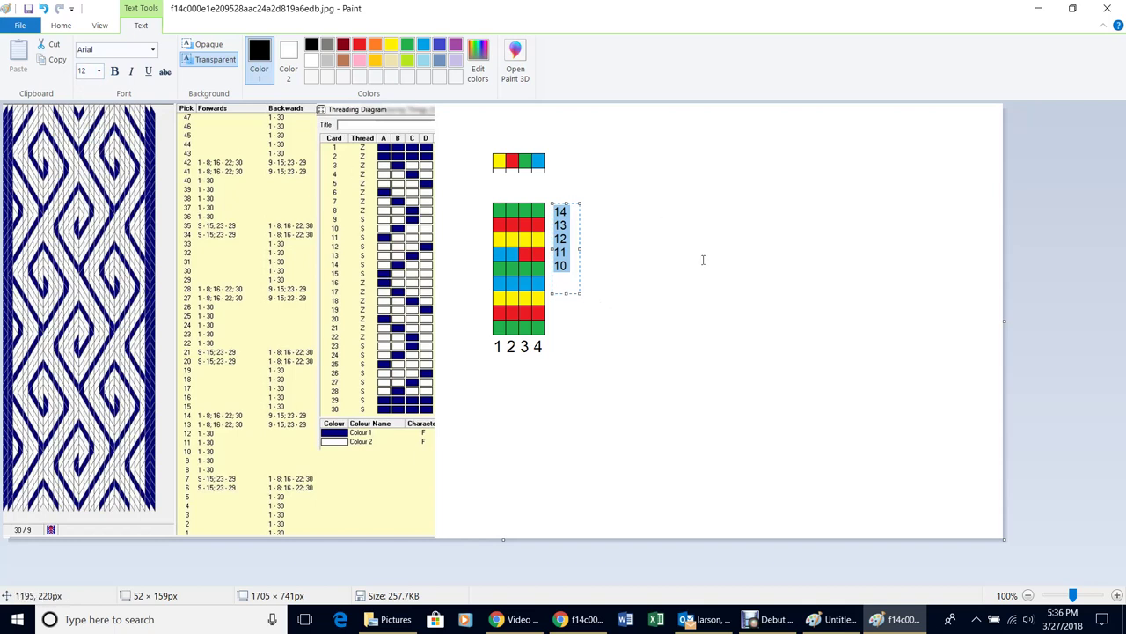
pyautogui.click(673, 305)
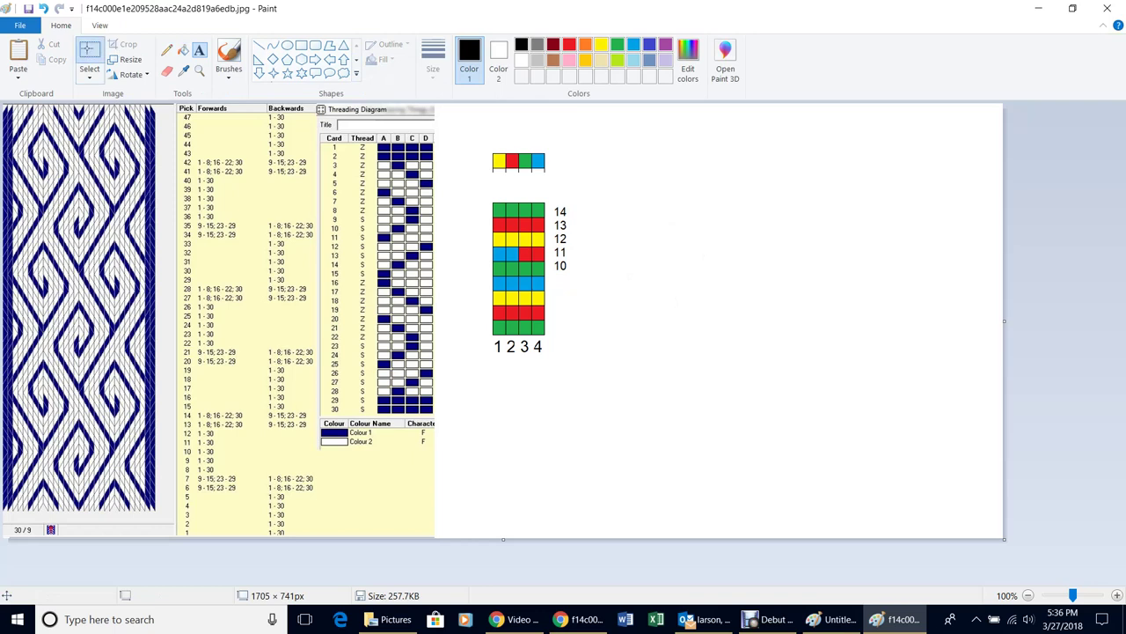
# Copy the 14–10 labels and place the copy along the grid's left edge
pyautogui.click(89, 52)
pyautogui.moveTo(550, 200); pyautogui.dragTo(564, 293)
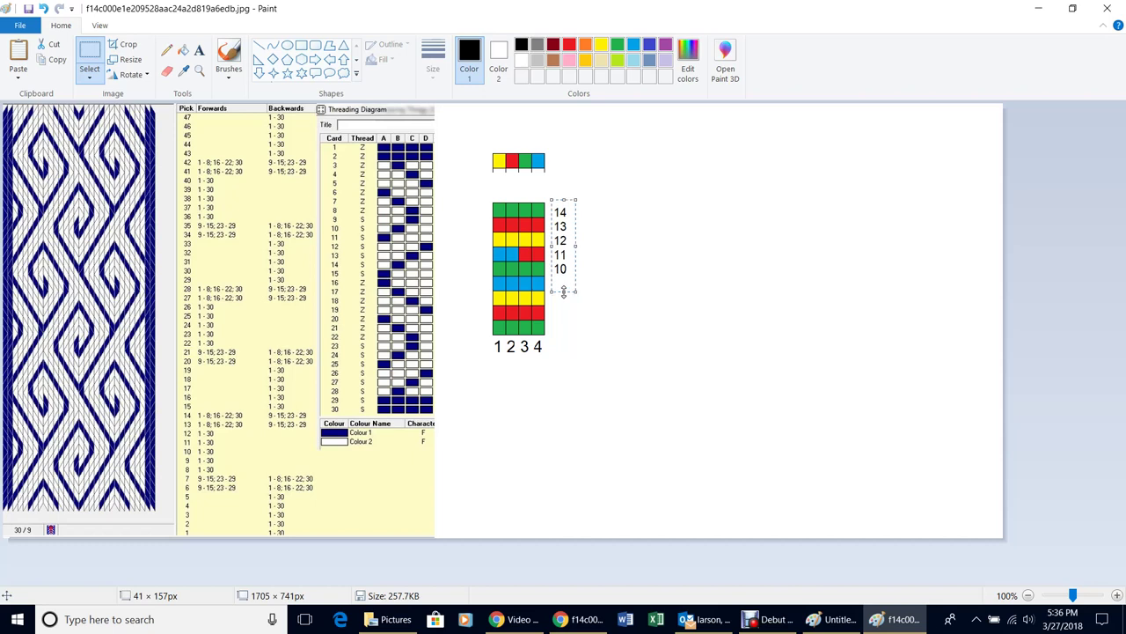
pyautogui.click(652, 310)
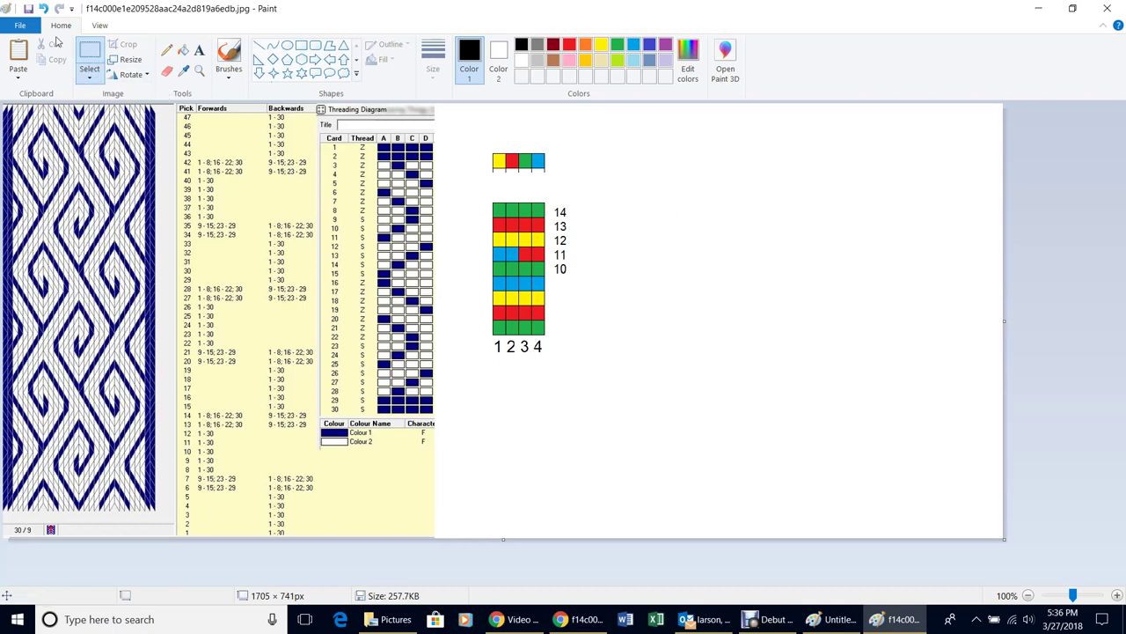
pyautogui.click(81, 64)
pyautogui.moveTo(550, 201); pyautogui.dragTo(576, 282)
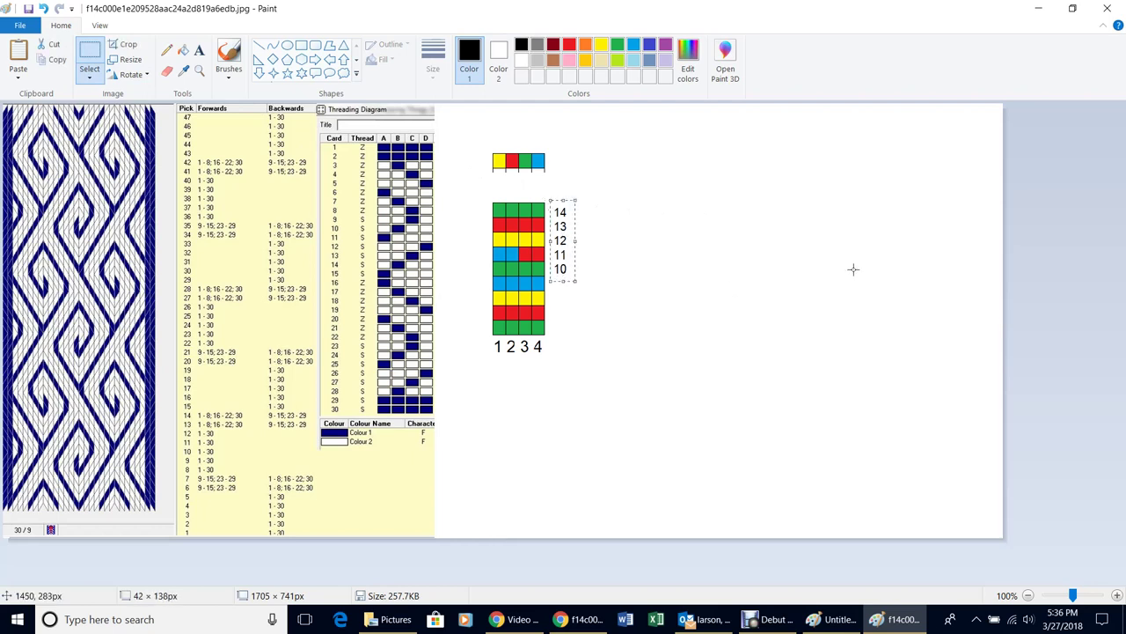
pyautogui.press('Left')
pyautogui.press('Left')
pyautogui.press('Left')
pyautogui.press('Left')
pyautogui.press('Left')
pyautogui.press('Left')
pyautogui.press('Left')
pyautogui.press('Left')
pyautogui.press('Left')
pyautogui.press('Left')
pyautogui.press('Left')
pyautogui.press('Left')
pyautogui.press('Left')
pyautogui.press('Left')
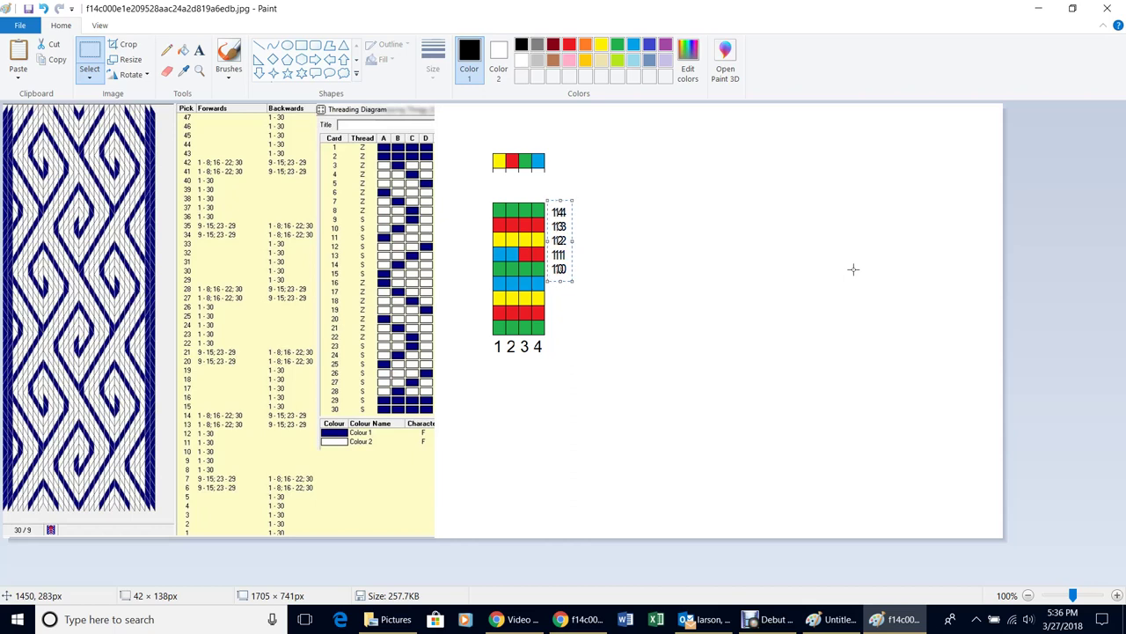
pyautogui.press('Left')
pyautogui.press('Left')
pyautogui.press('Left')
pyautogui.press('Left')
pyautogui.press('Left')
pyautogui.press('Left')
pyautogui.press('Left')
pyautogui.press('Left')
pyautogui.press('Left')
pyautogui.press('Left')
pyautogui.press('Left')
pyautogui.press('Left')
pyautogui.press('Left')
pyautogui.press('Left')
pyautogui.press('Left')
pyautogui.press('Left')
pyautogui.press('Left')
pyautogui.press('Left')
pyautogui.press('Left')
pyautogui.press('Left')
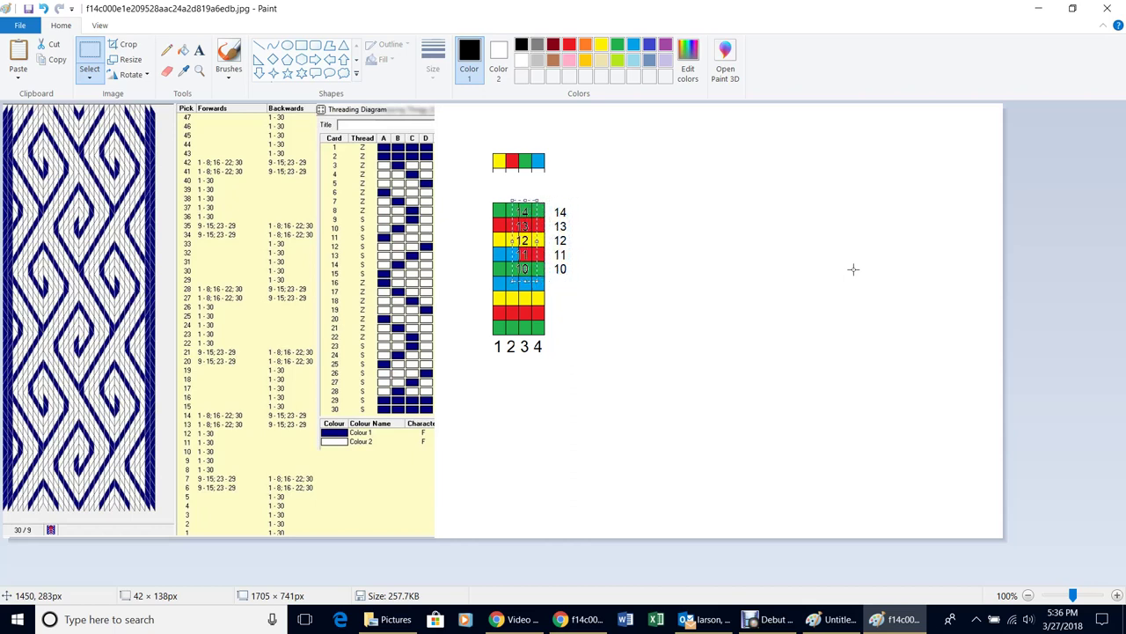
pyautogui.press('Left')
pyautogui.press('Left')
pyautogui.press('Left')
pyautogui.press('Left')
pyautogui.press('Left')
pyautogui.press('Left')
pyautogui.press('Left')
pyautogui.press('Left')
pyautogui.press('Left')
pyautogui.press('Left')
pyautogui.press('Left')
pyautogui.press('Left')
pyautogui.press('Left')
pyautogui.press('Left')
pyautogui.press('Left')
pyautogui.press('Left')
pyautogui.press('Left')
pyautogui.press('Left')
pyautogui.press('Left')
pyautogui.press('Left')
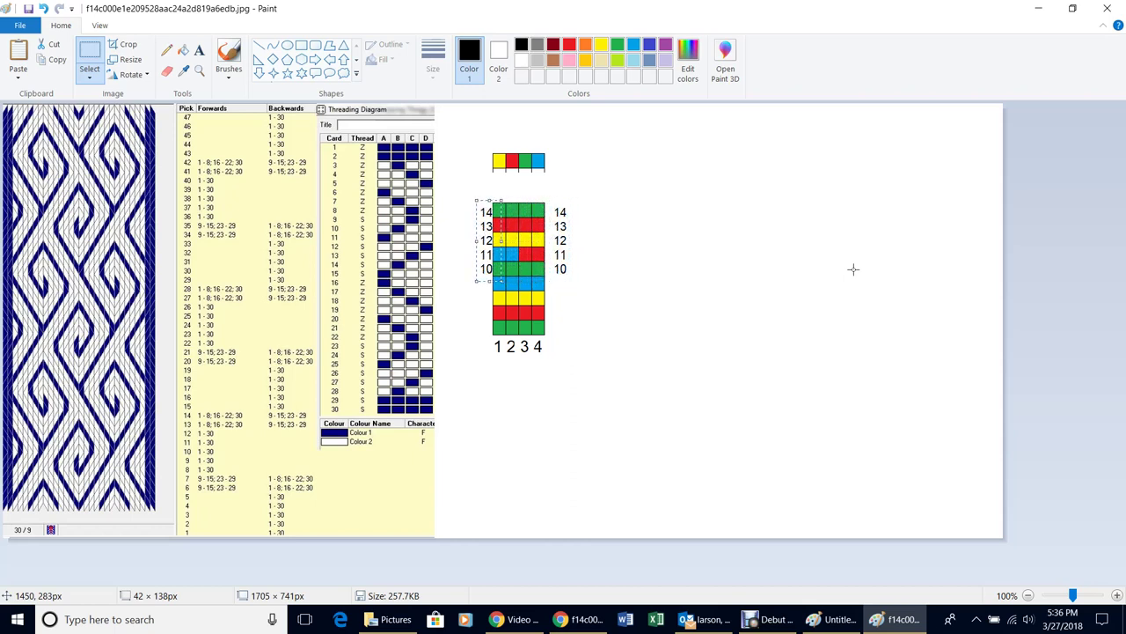
pyautogui.press('Left')
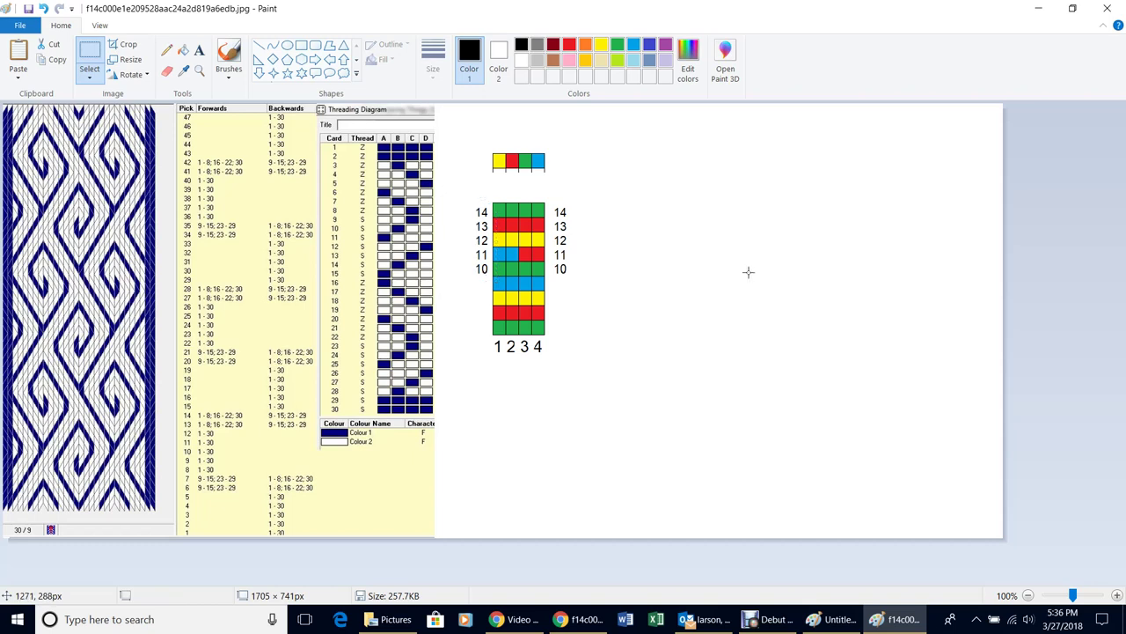
pyautogui.click(748, 272)
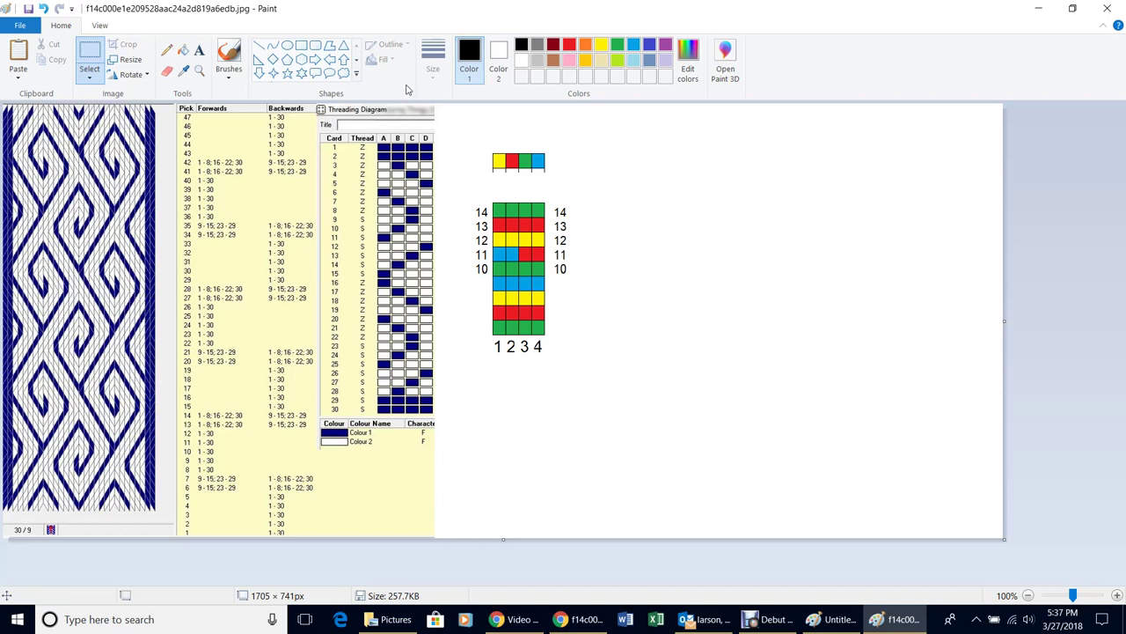
# Type the contact e-mail address into a text box beneath the colour grid
pyautogui.click(200, 50)
pyautogui.moveTo(494, 411); pyautogui.dragTo(825, 499)
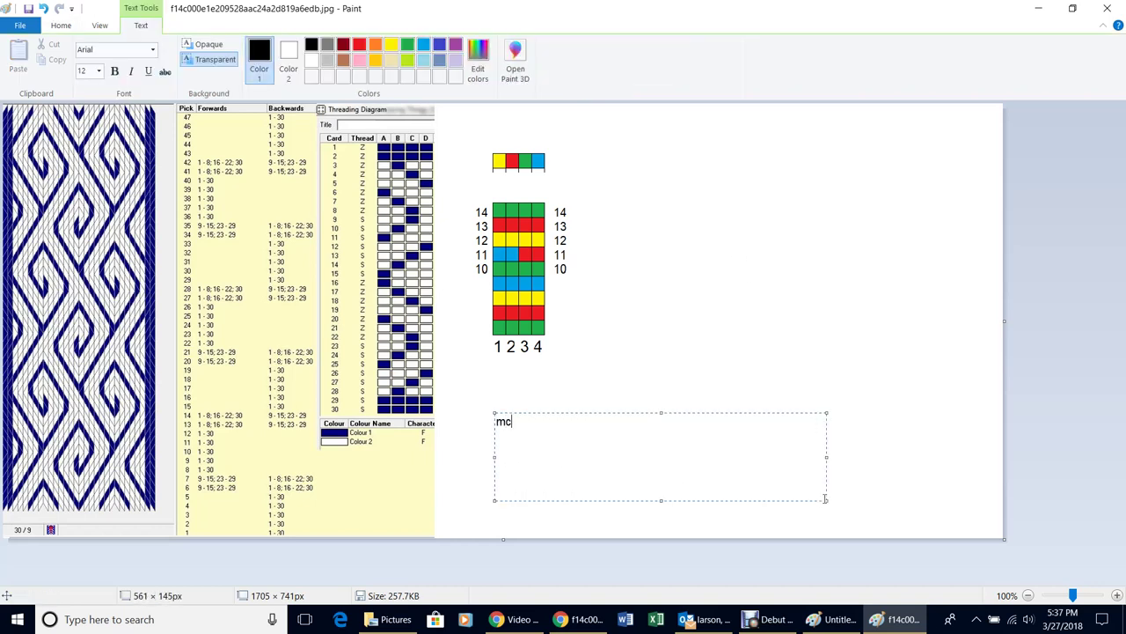
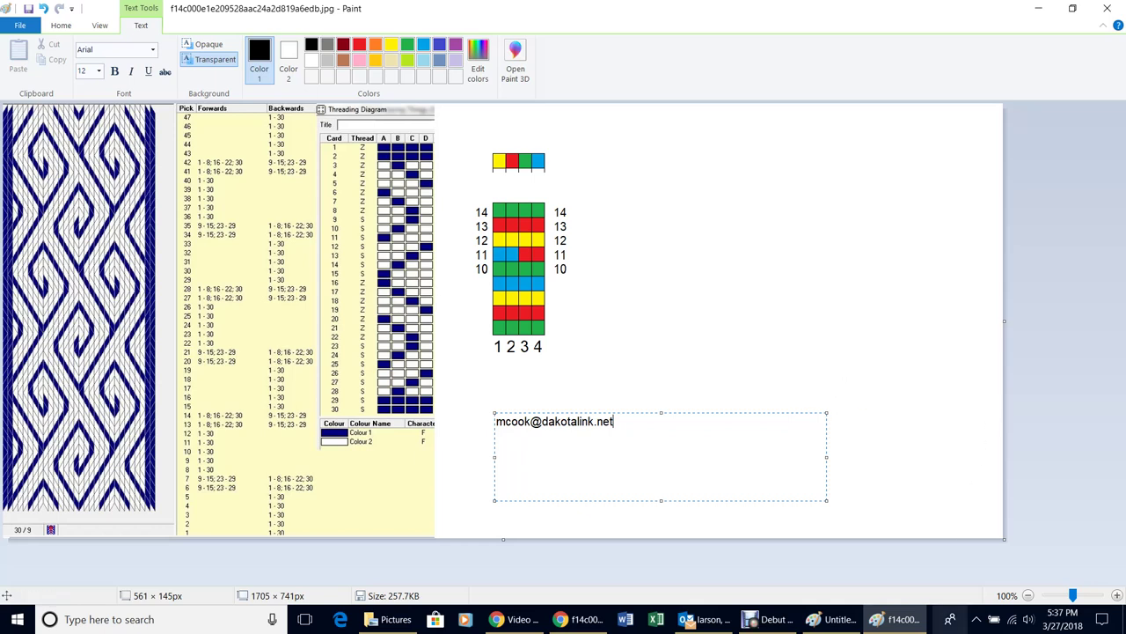
pyautogui.moveTo(778, 621)
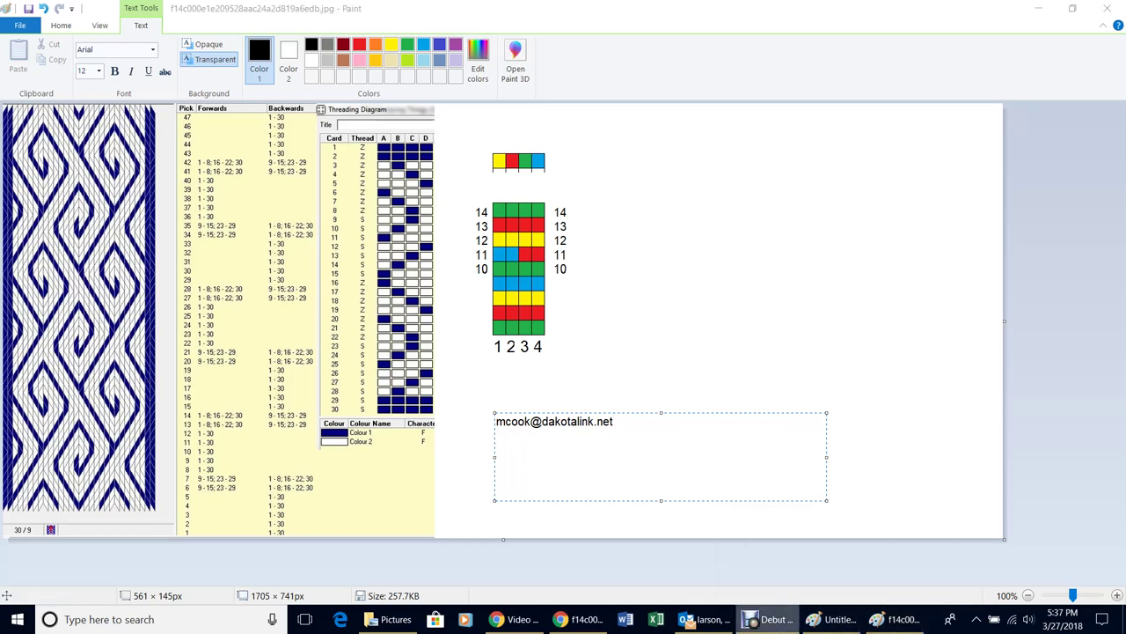